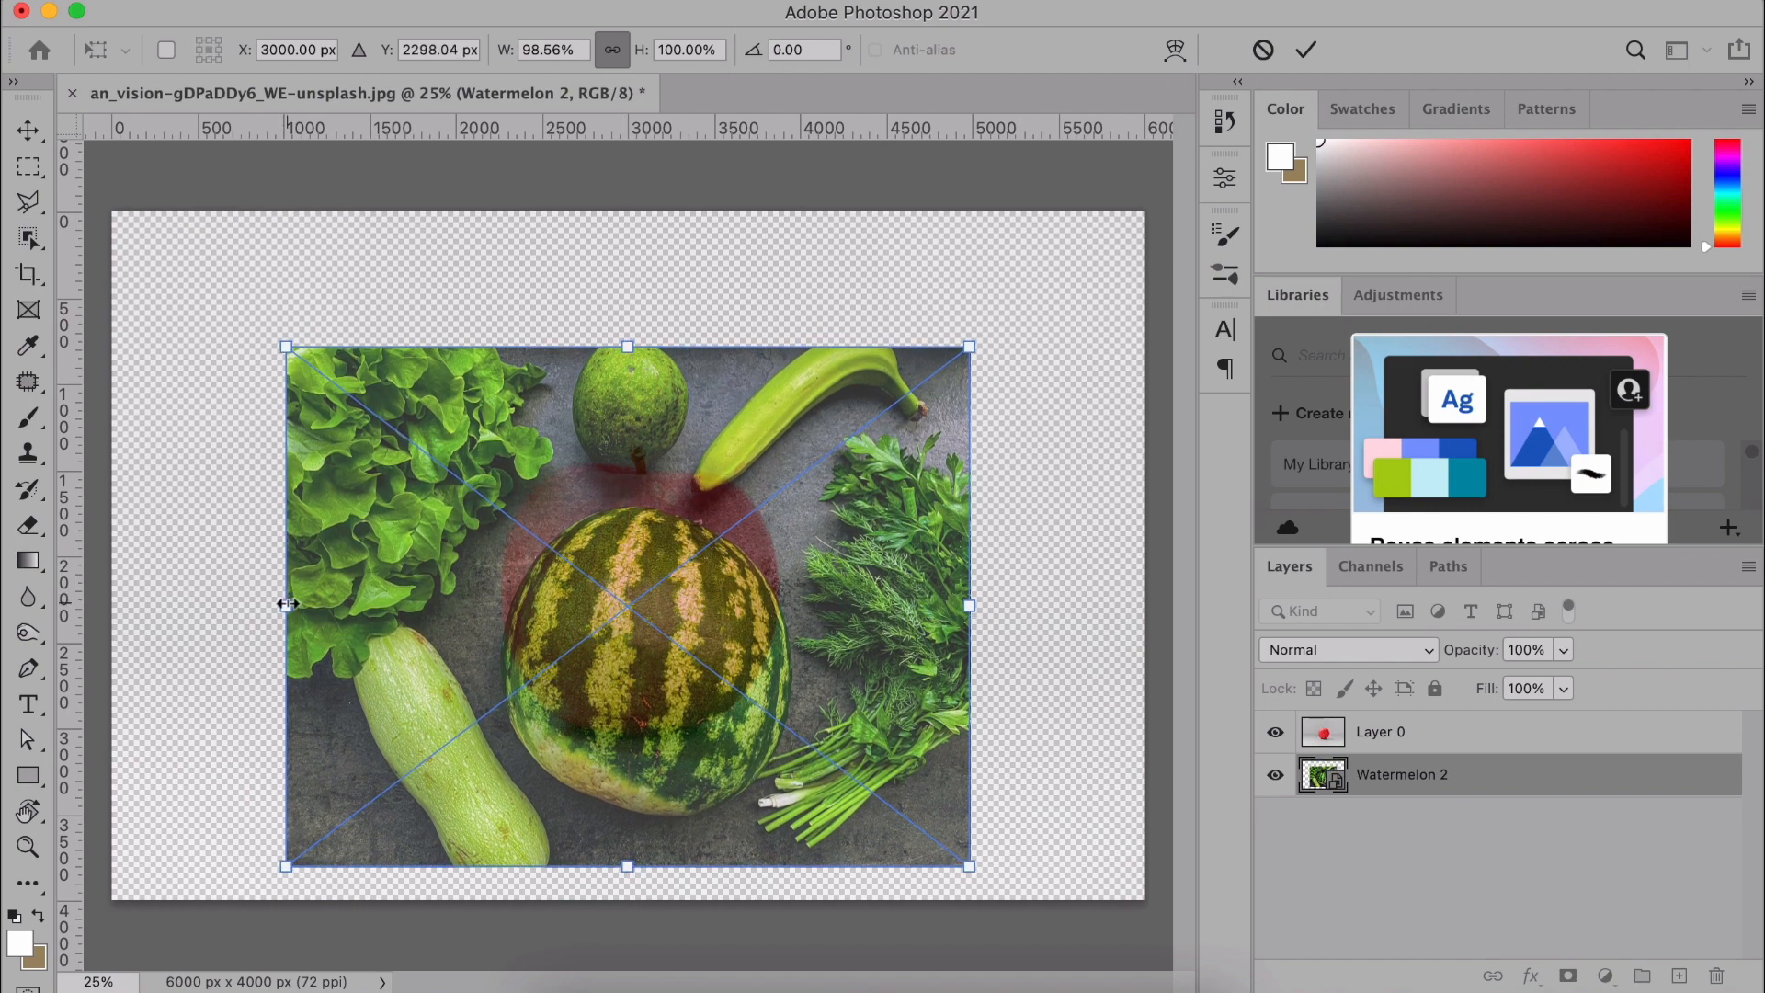
- Stretch the Watermelon 2 image to 102.53% width and 94.25% height so the watermelon matches the apple's shape
drag(286, 608, 259, 605)
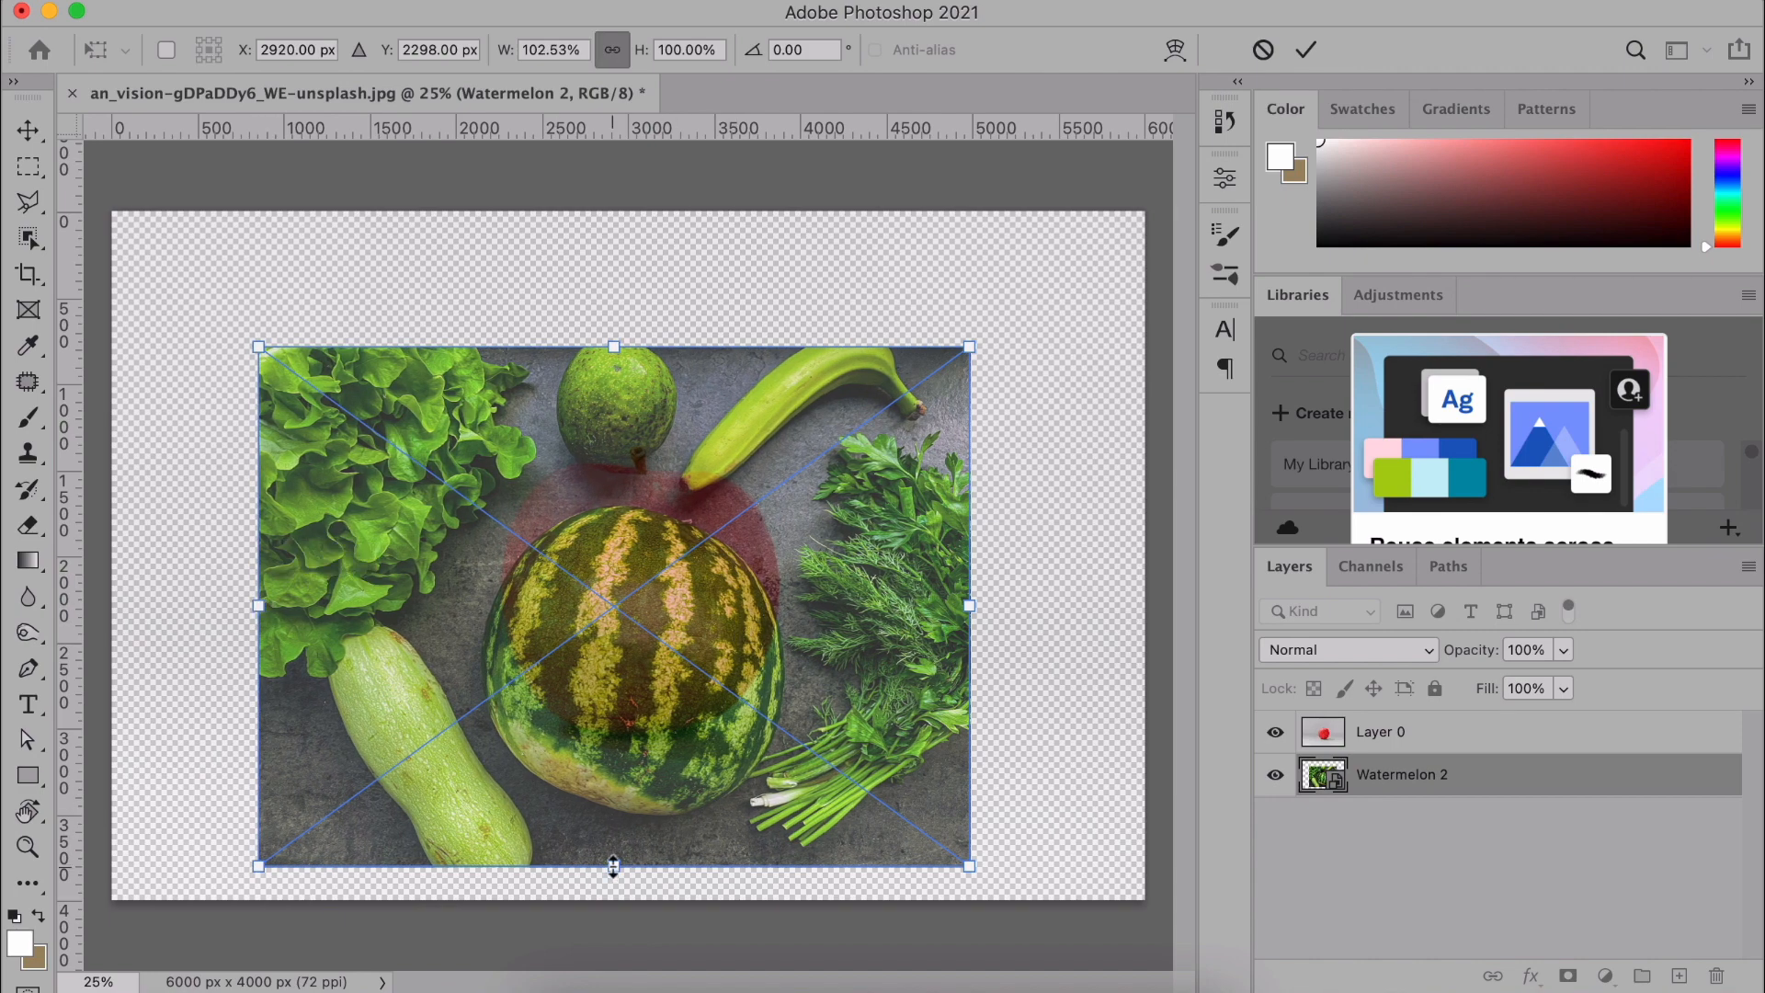
mouse_move(613, 866)
mouse_down()
mouse_move(612, 762)
mouse_move(616, 835)
mouse_up()
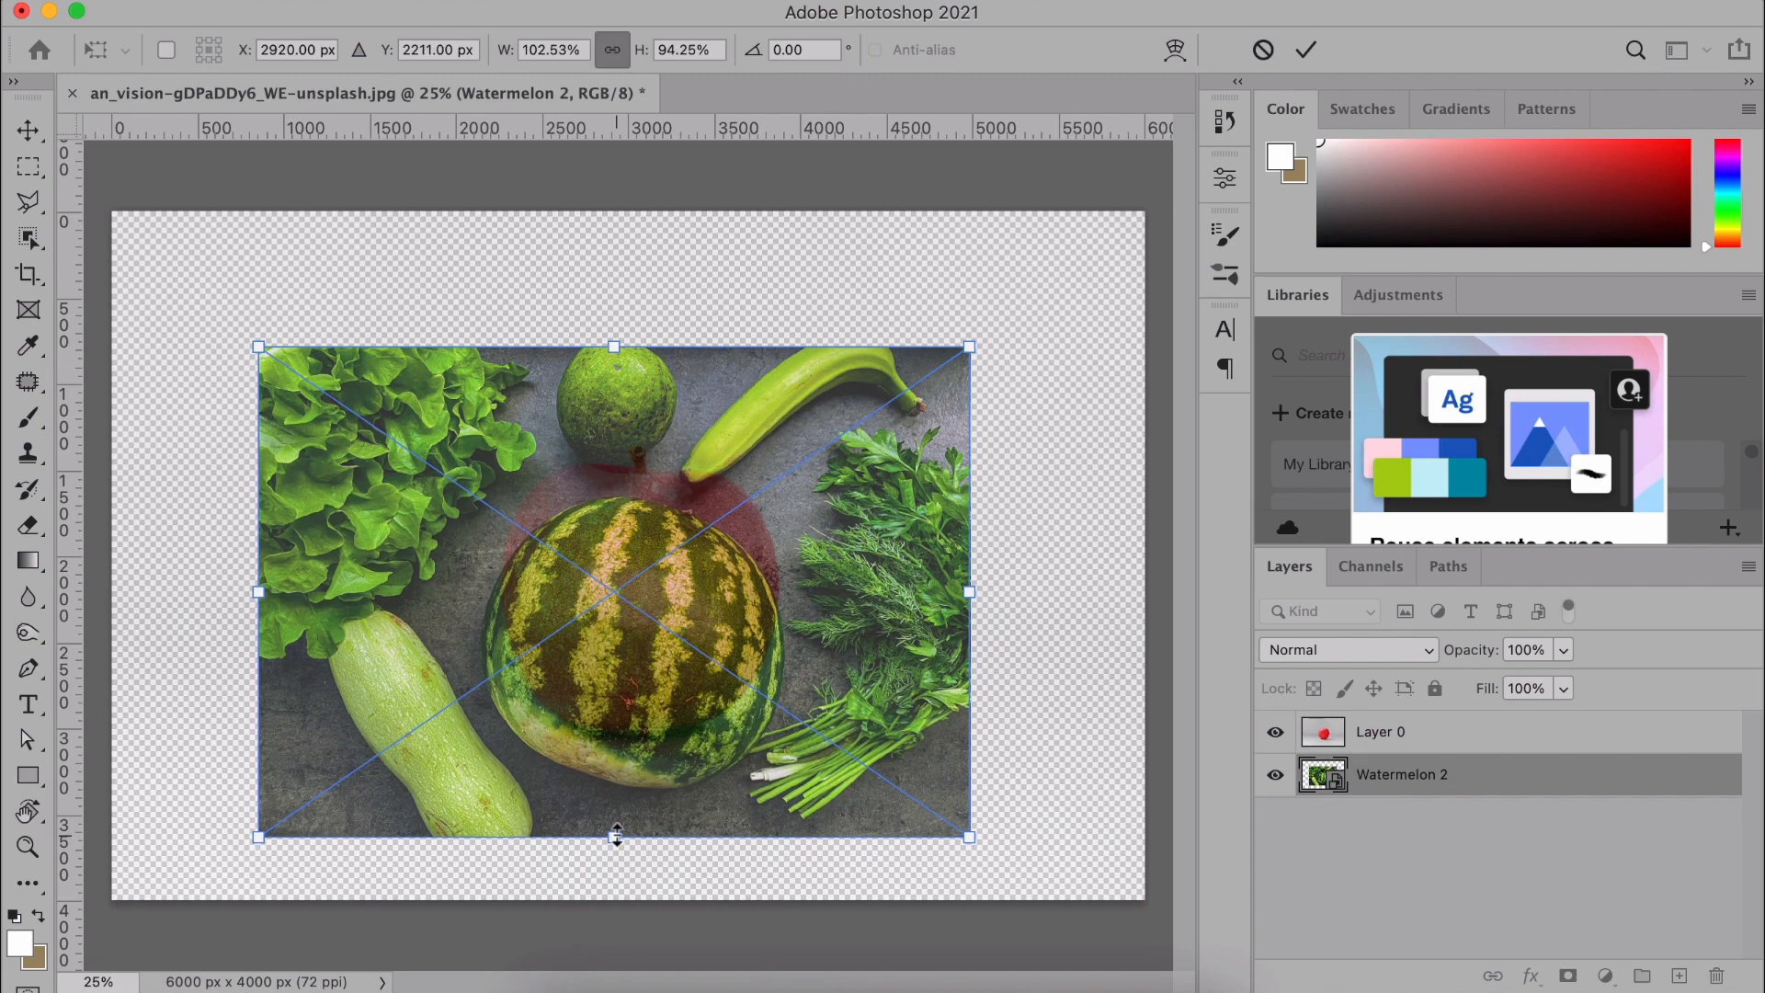
key(Return)
- Raise Layer 0's opacity to 100% and add a layer mask to it
click(1407, 750)
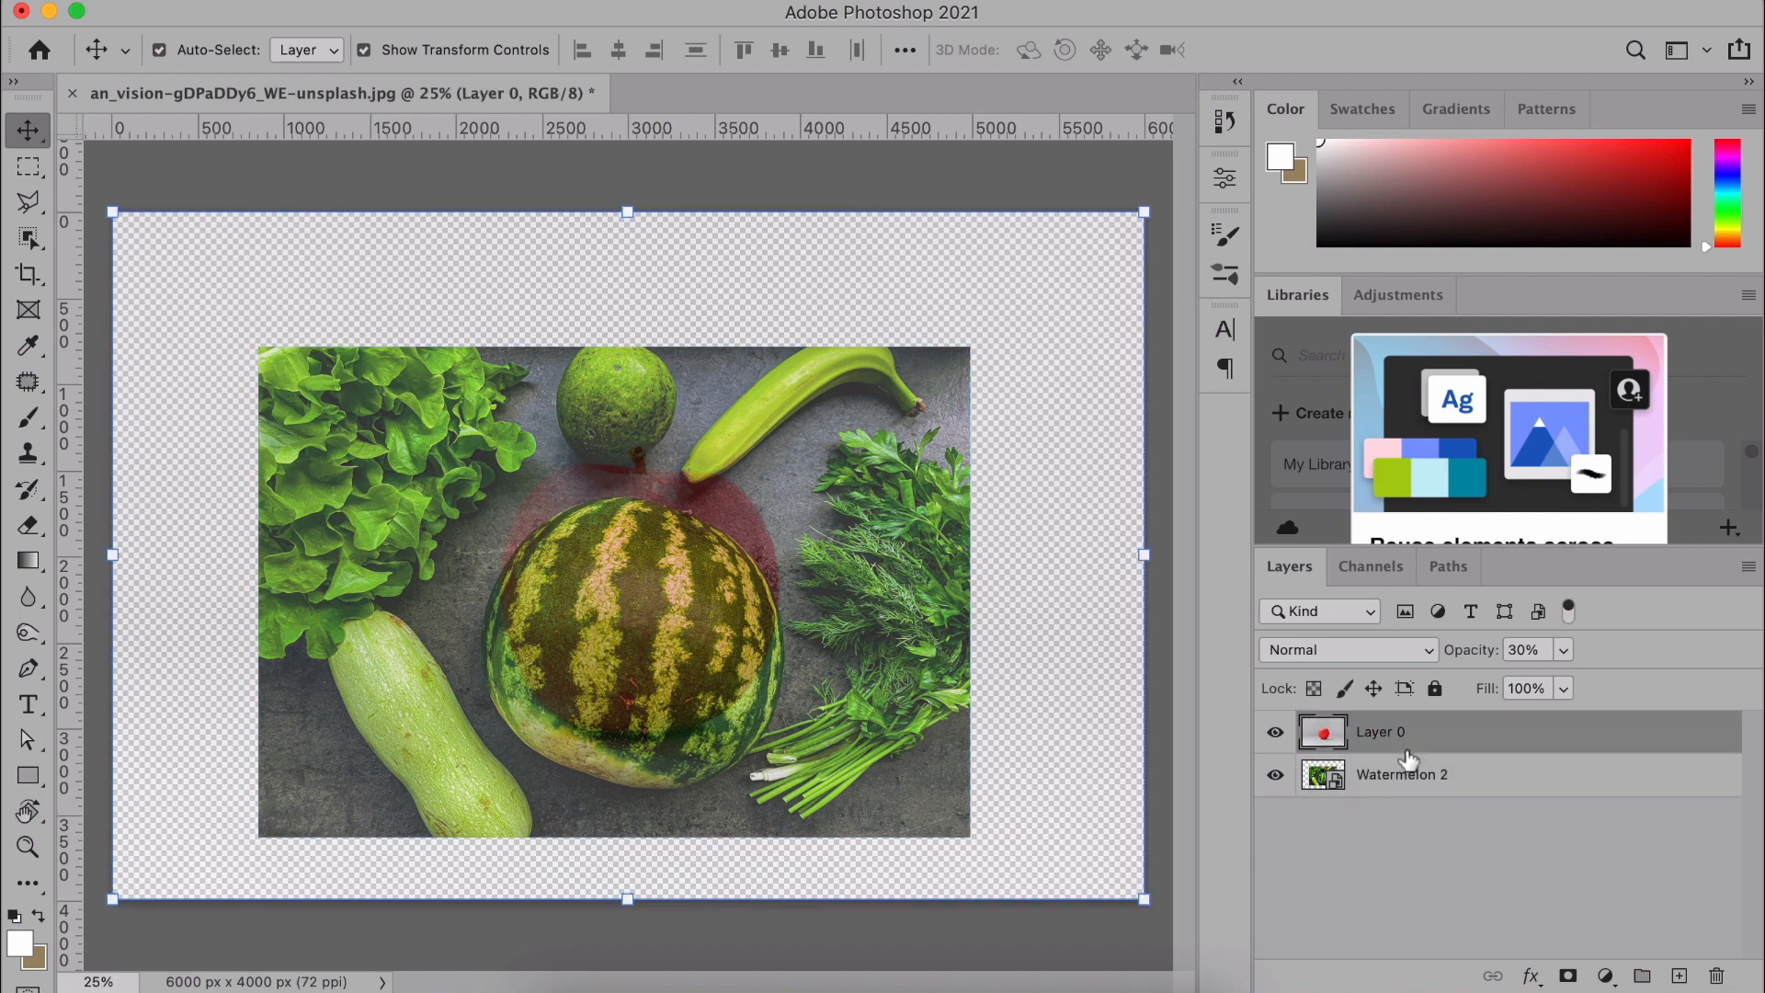
click(1563, 650)
drag(1564, 677, 1656, 686)
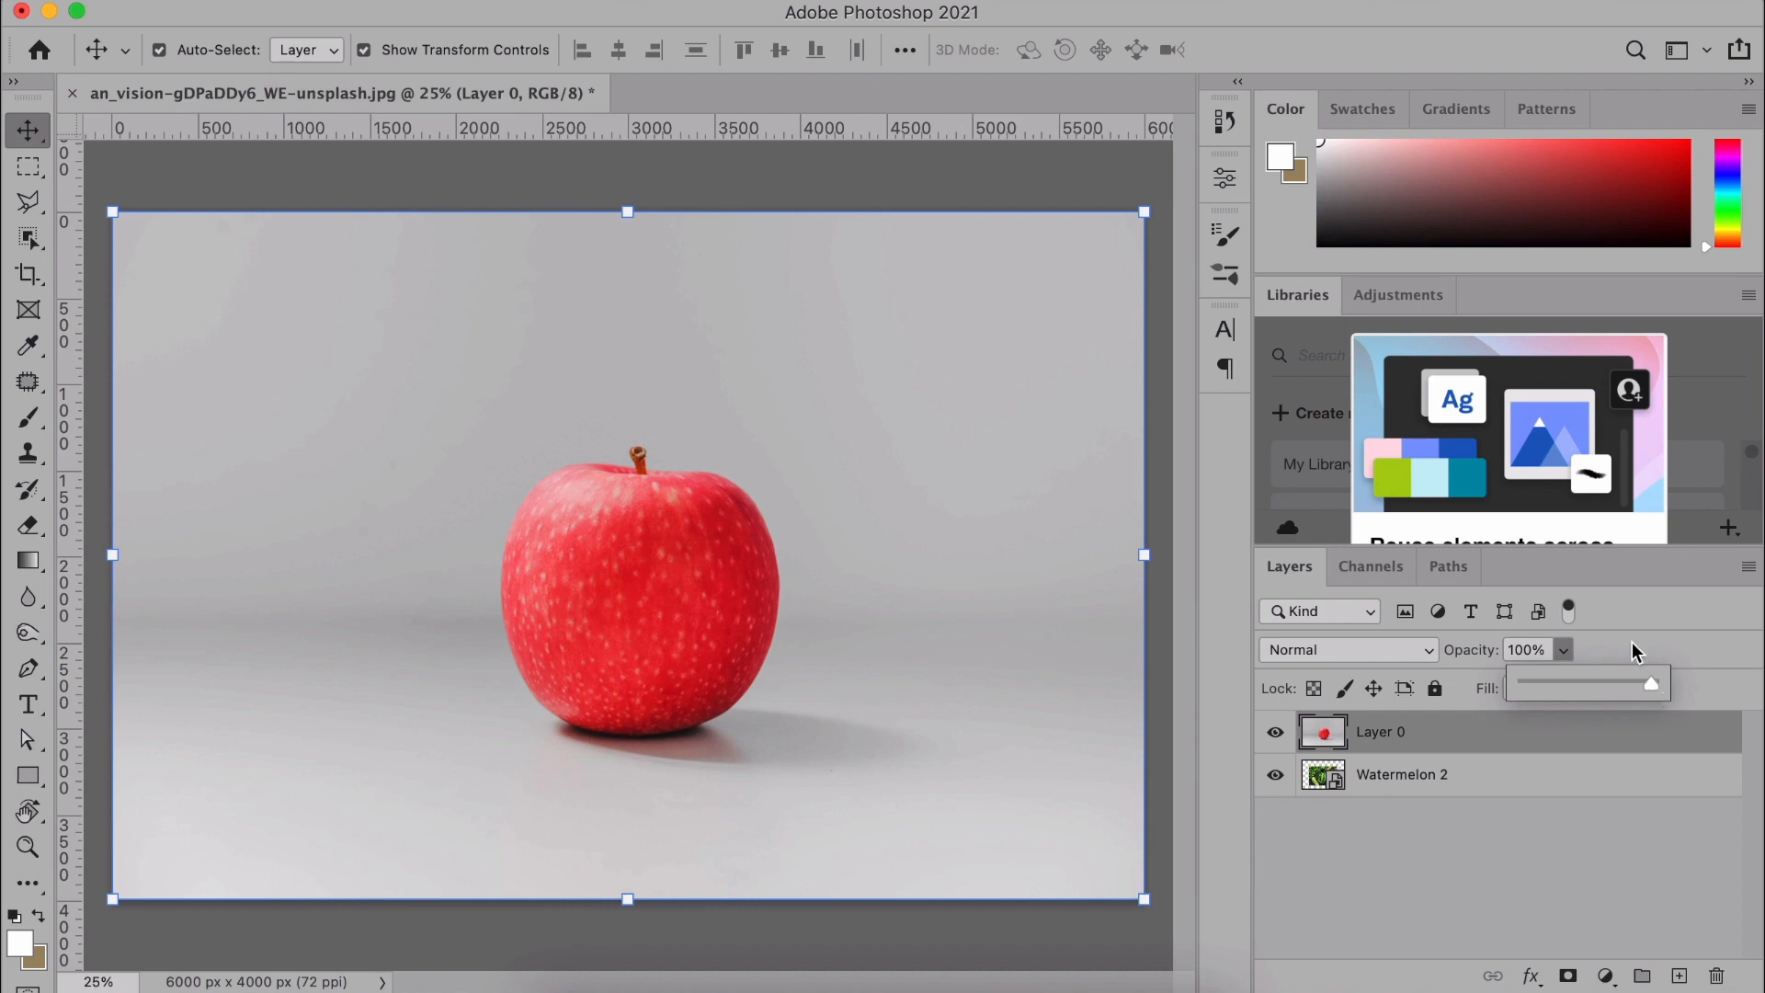
click(1634, 648)
click(1568, 976)
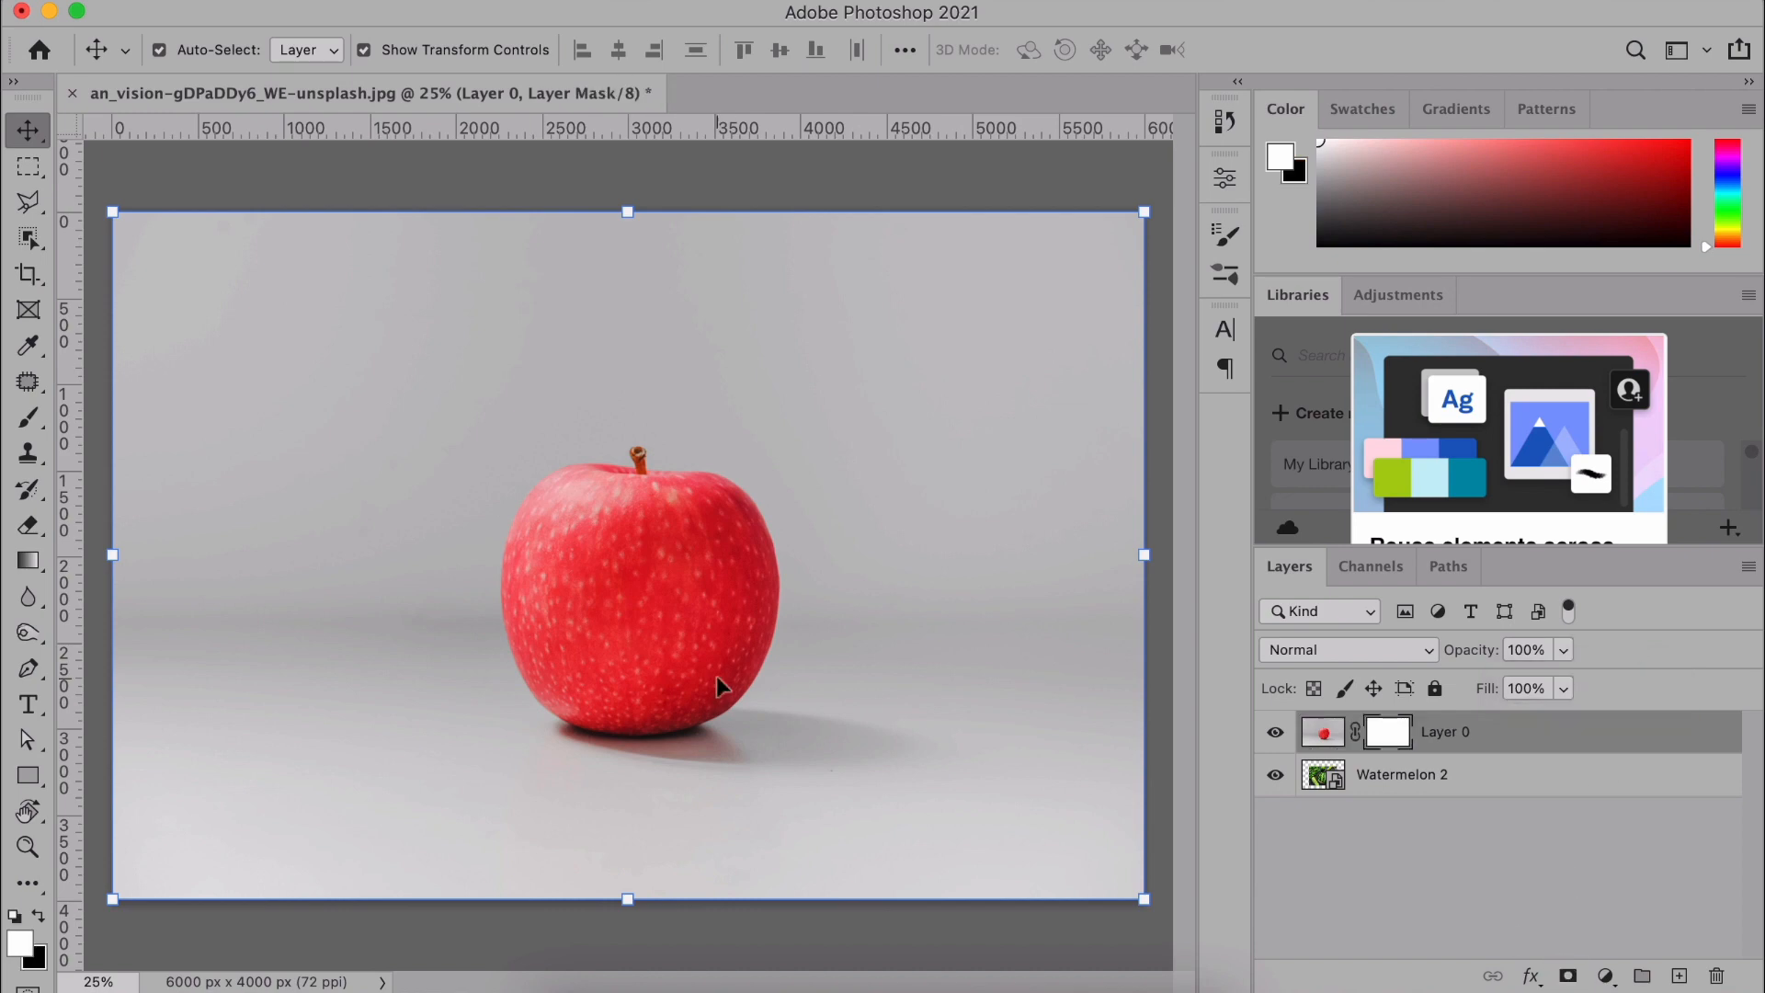
- Select the whole apple, including its stem, with the Object Selection tool
click(31, 237)
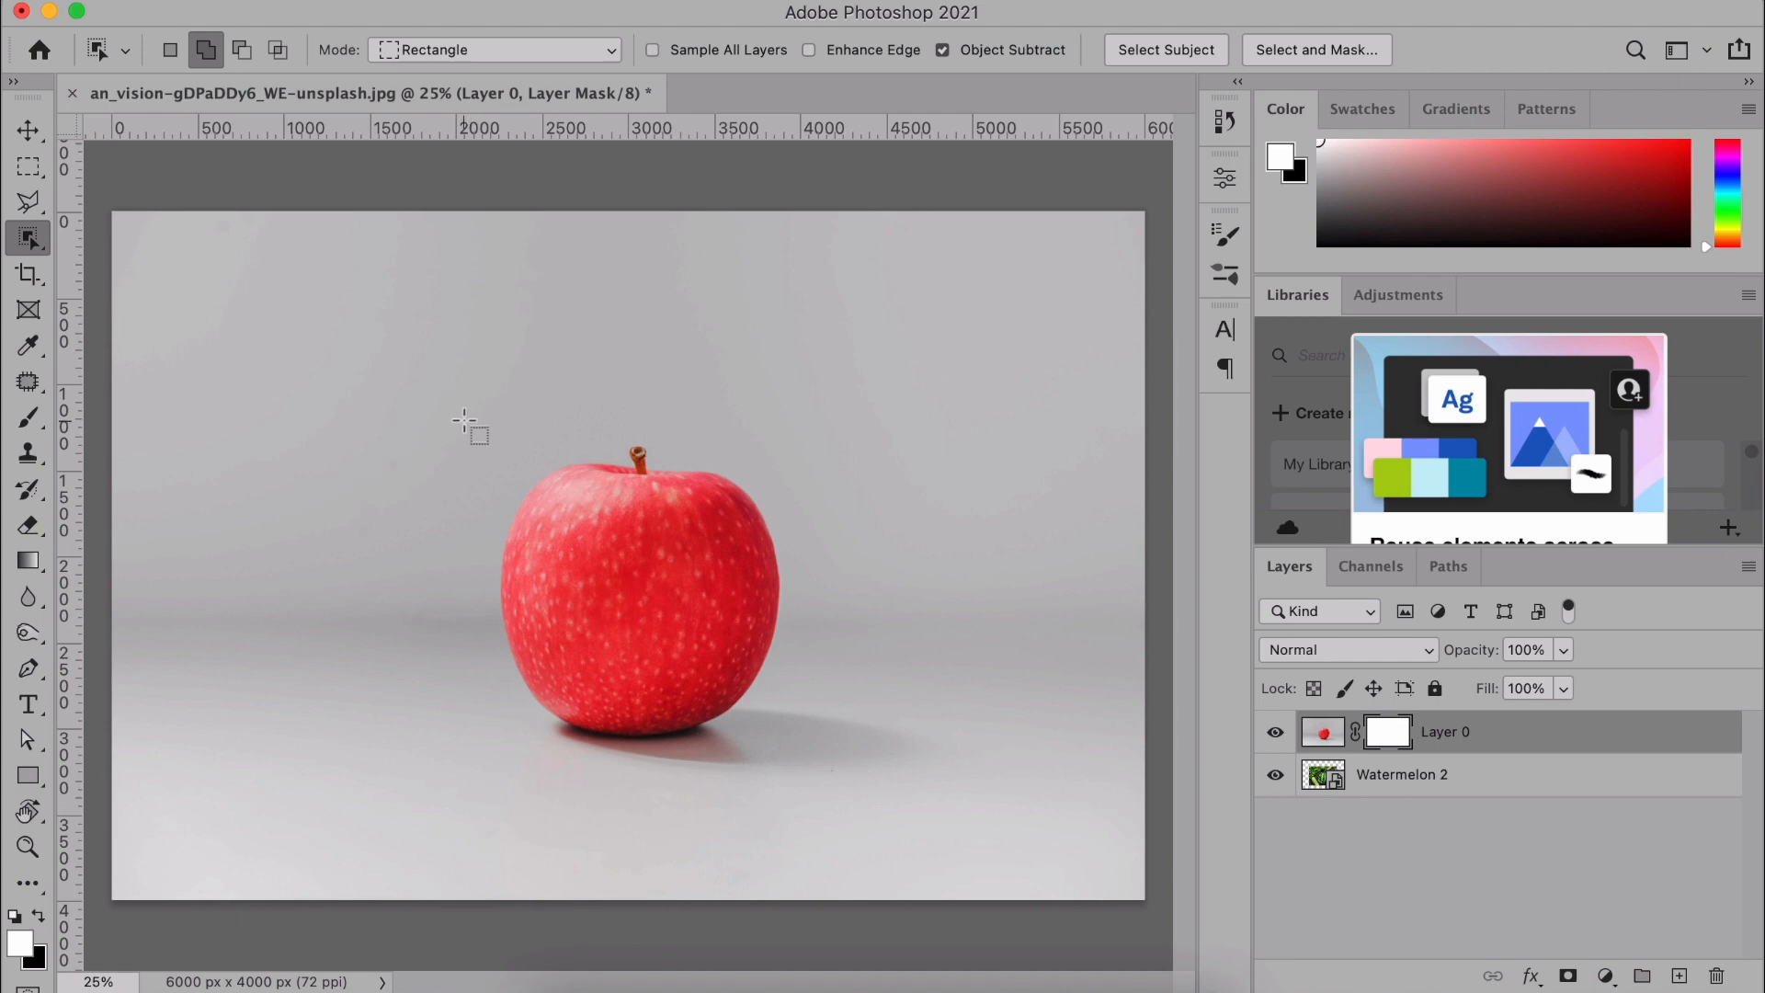
drag(464, 421, 805, 770)
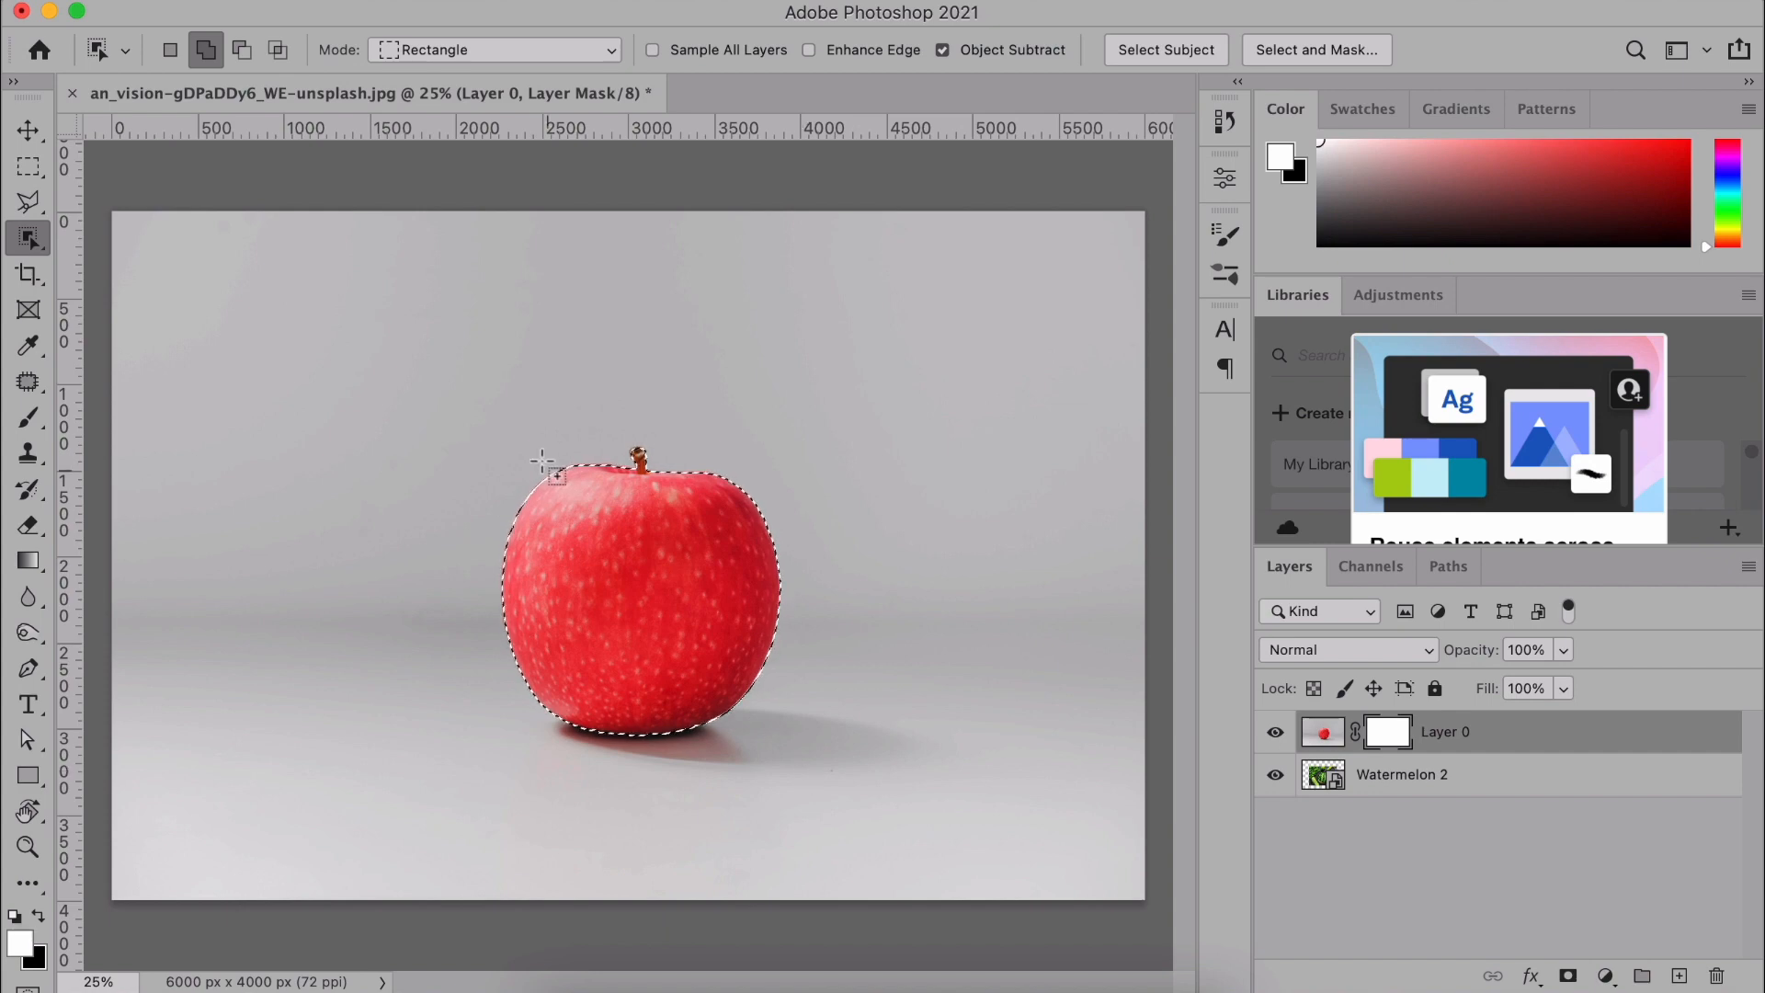
scroll(547, 469, up, 5)
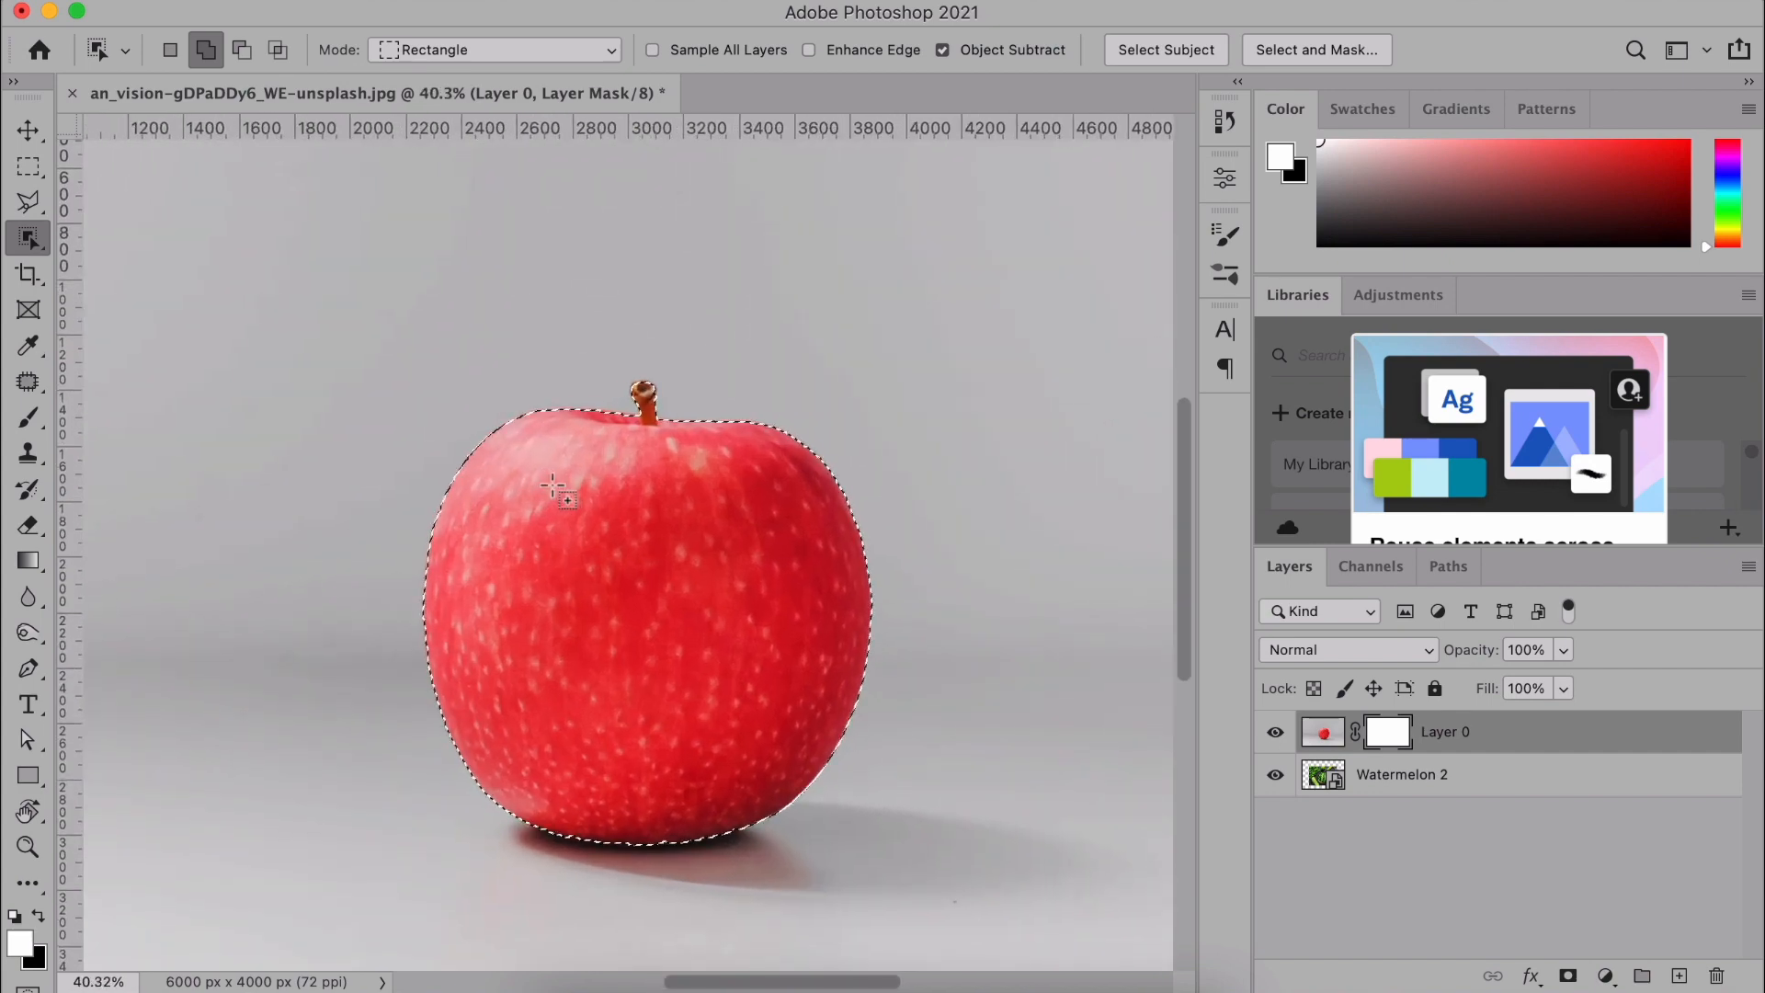
scroll(552, 486, down, 1)
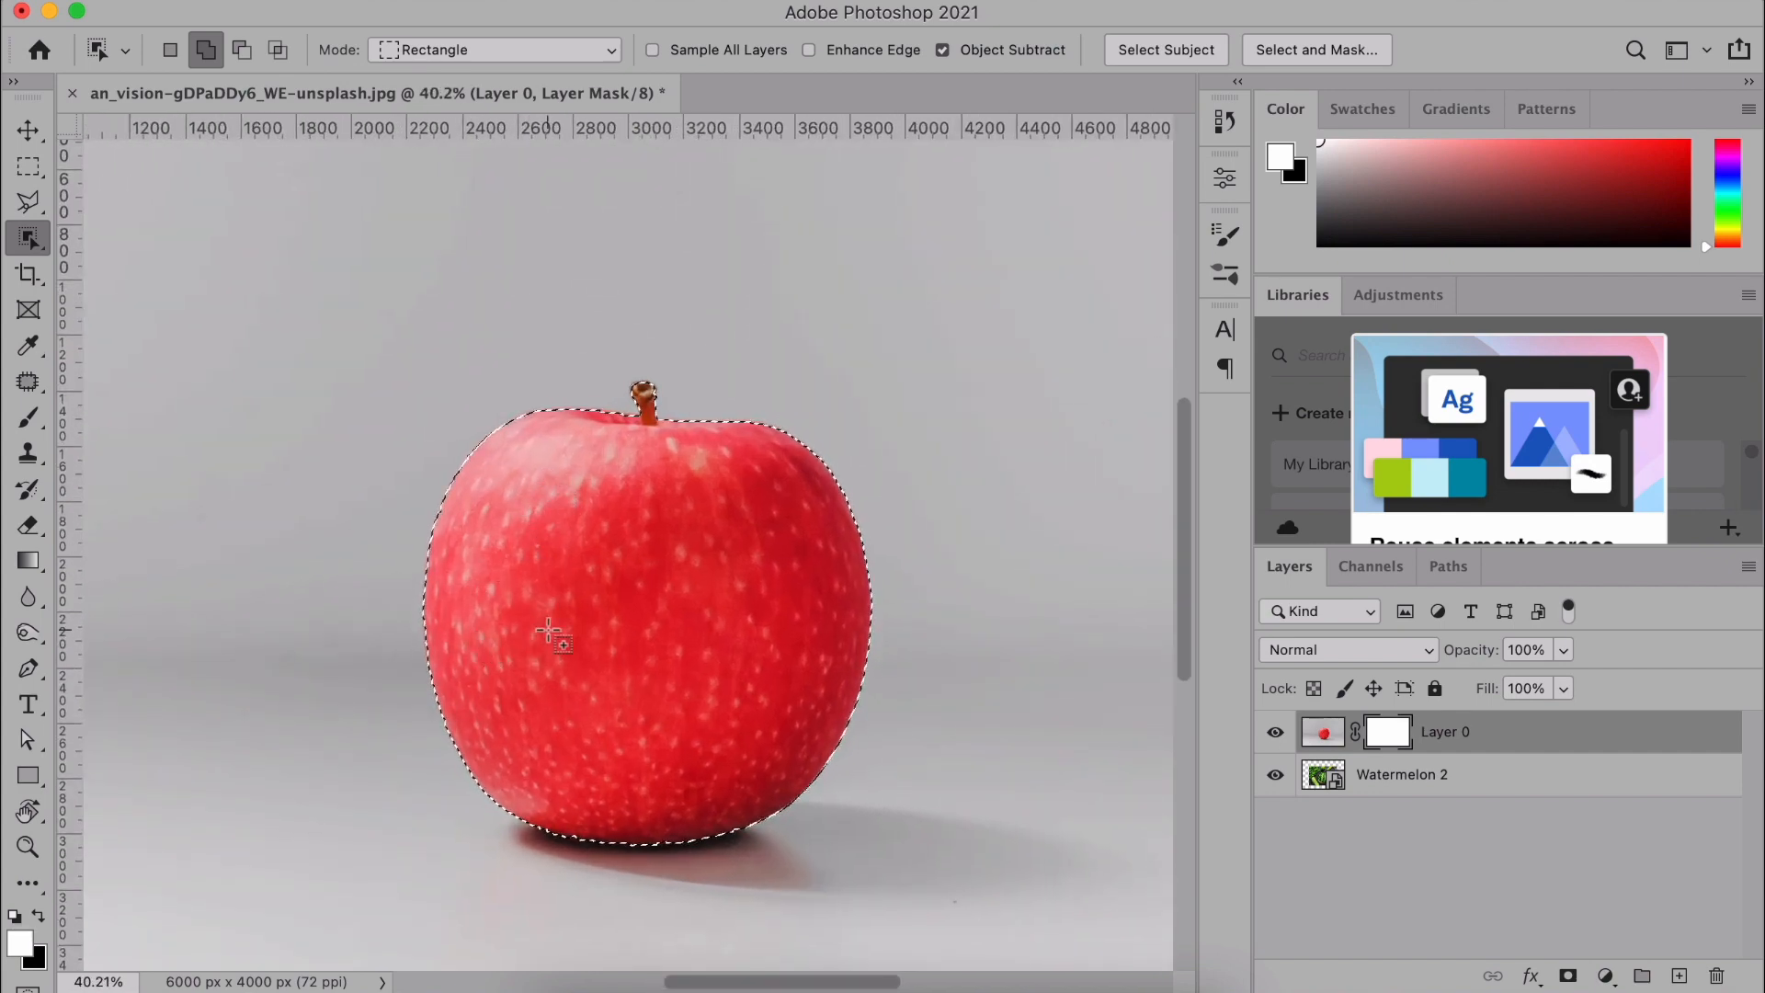
scroll(549, 632, down, 2)
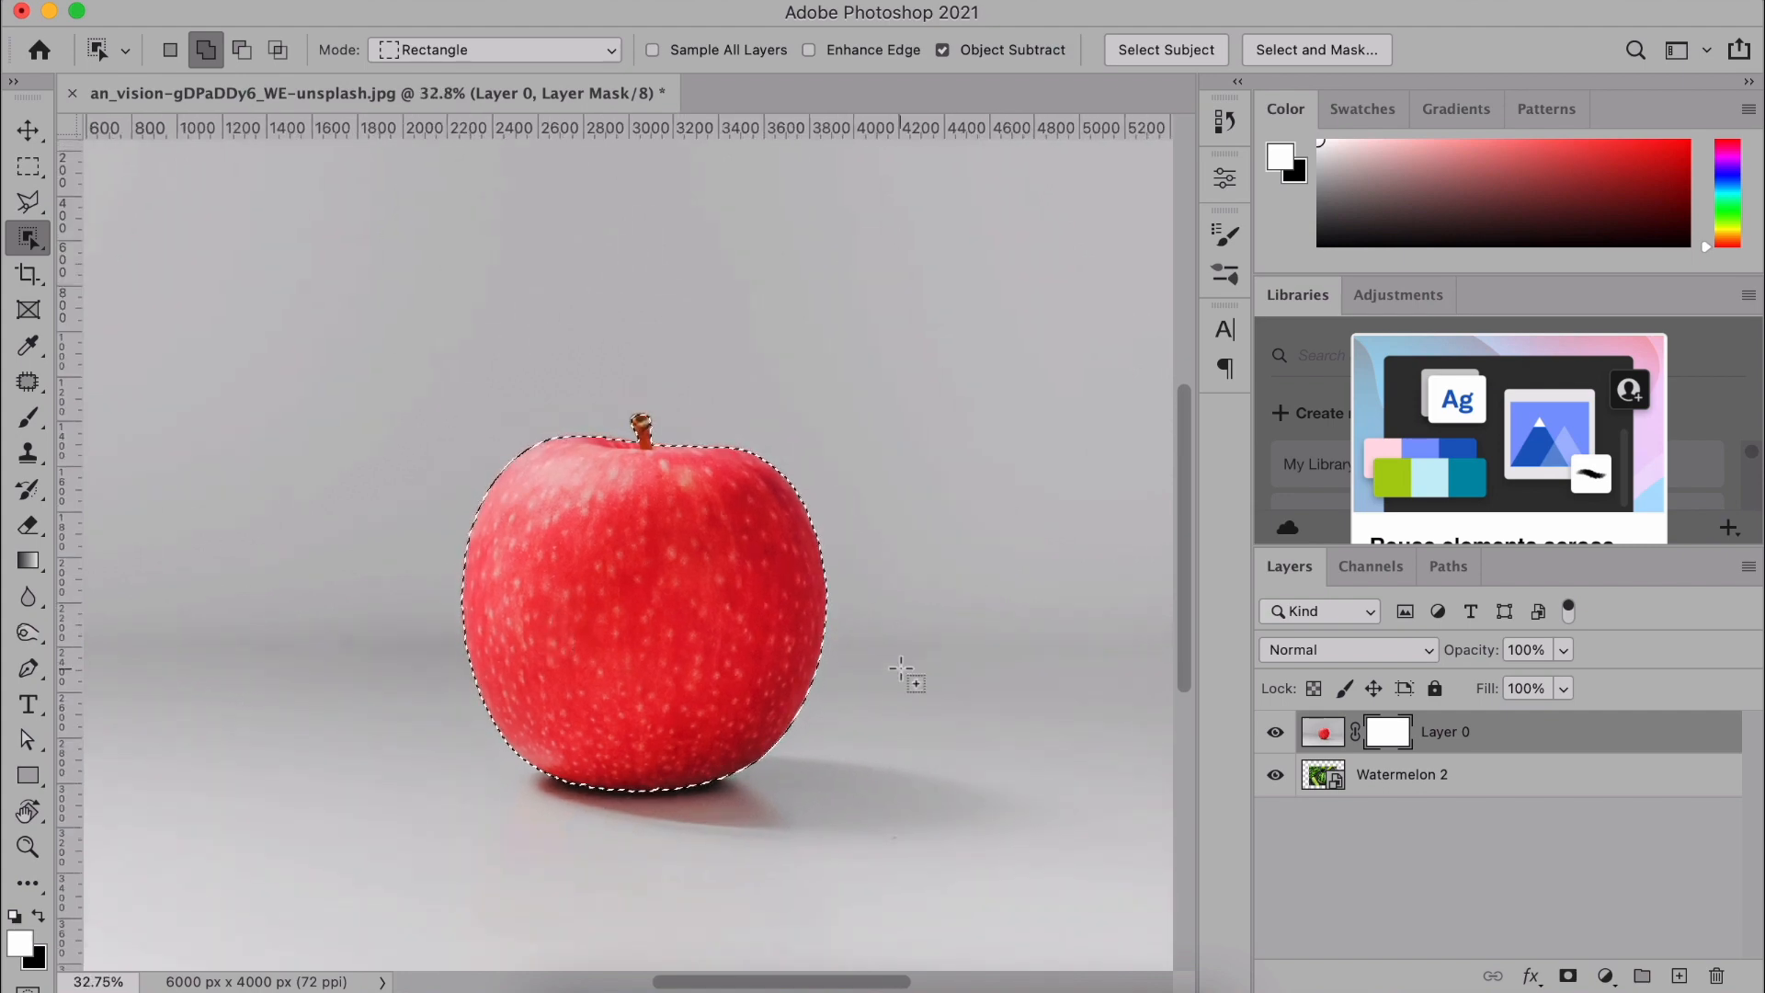
- Paint black on Layer 0's mask over the apple's bottom with the Brush at 90% opacity, revealing the watermelon rind
click(35, 420)
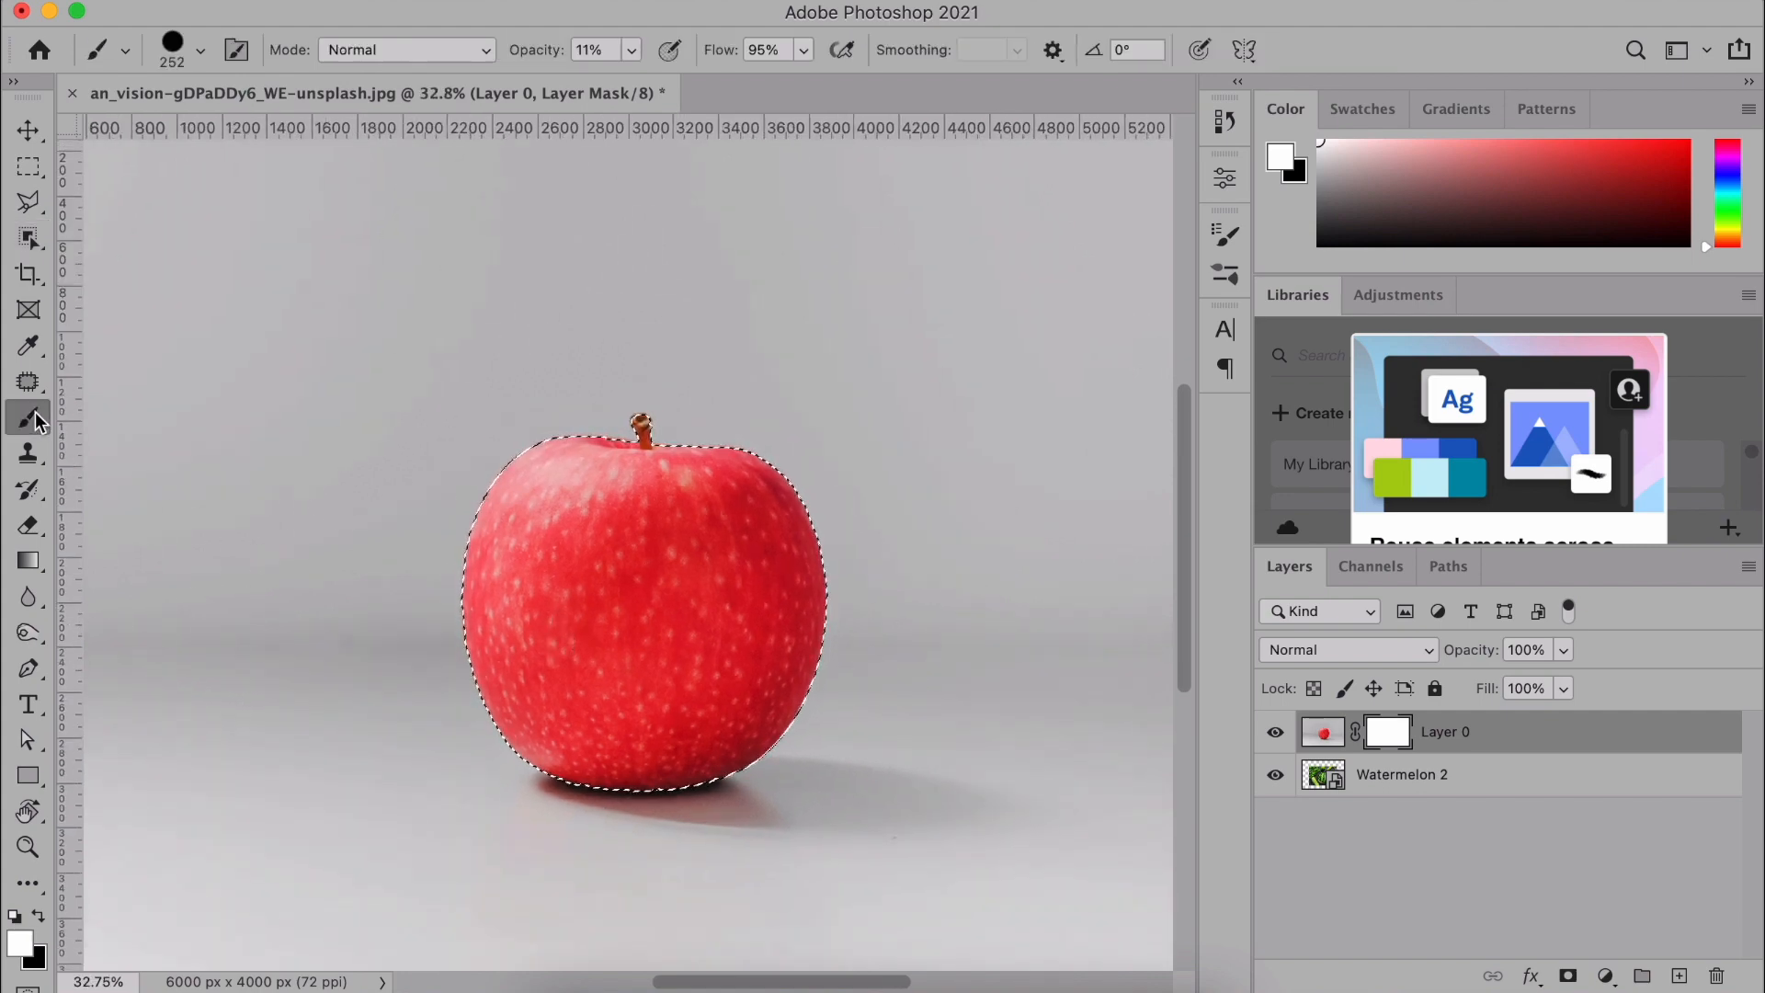
click(38, 917)
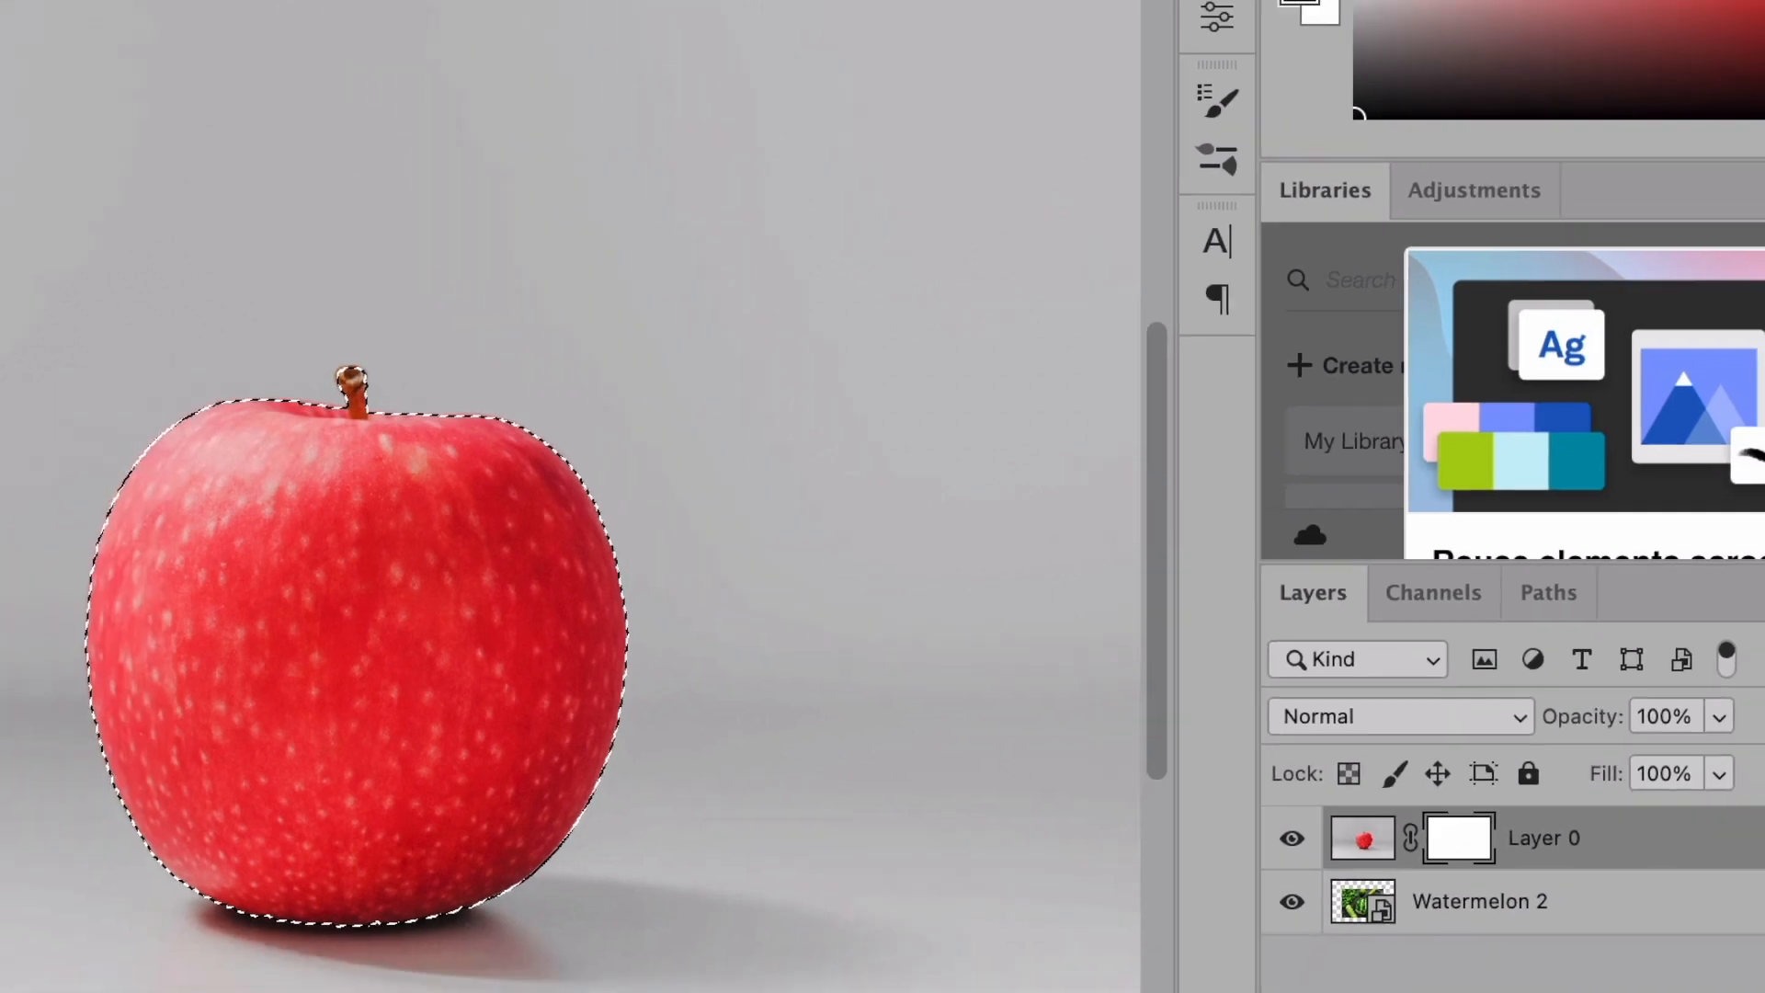
drag(749, 84, 730, 84)
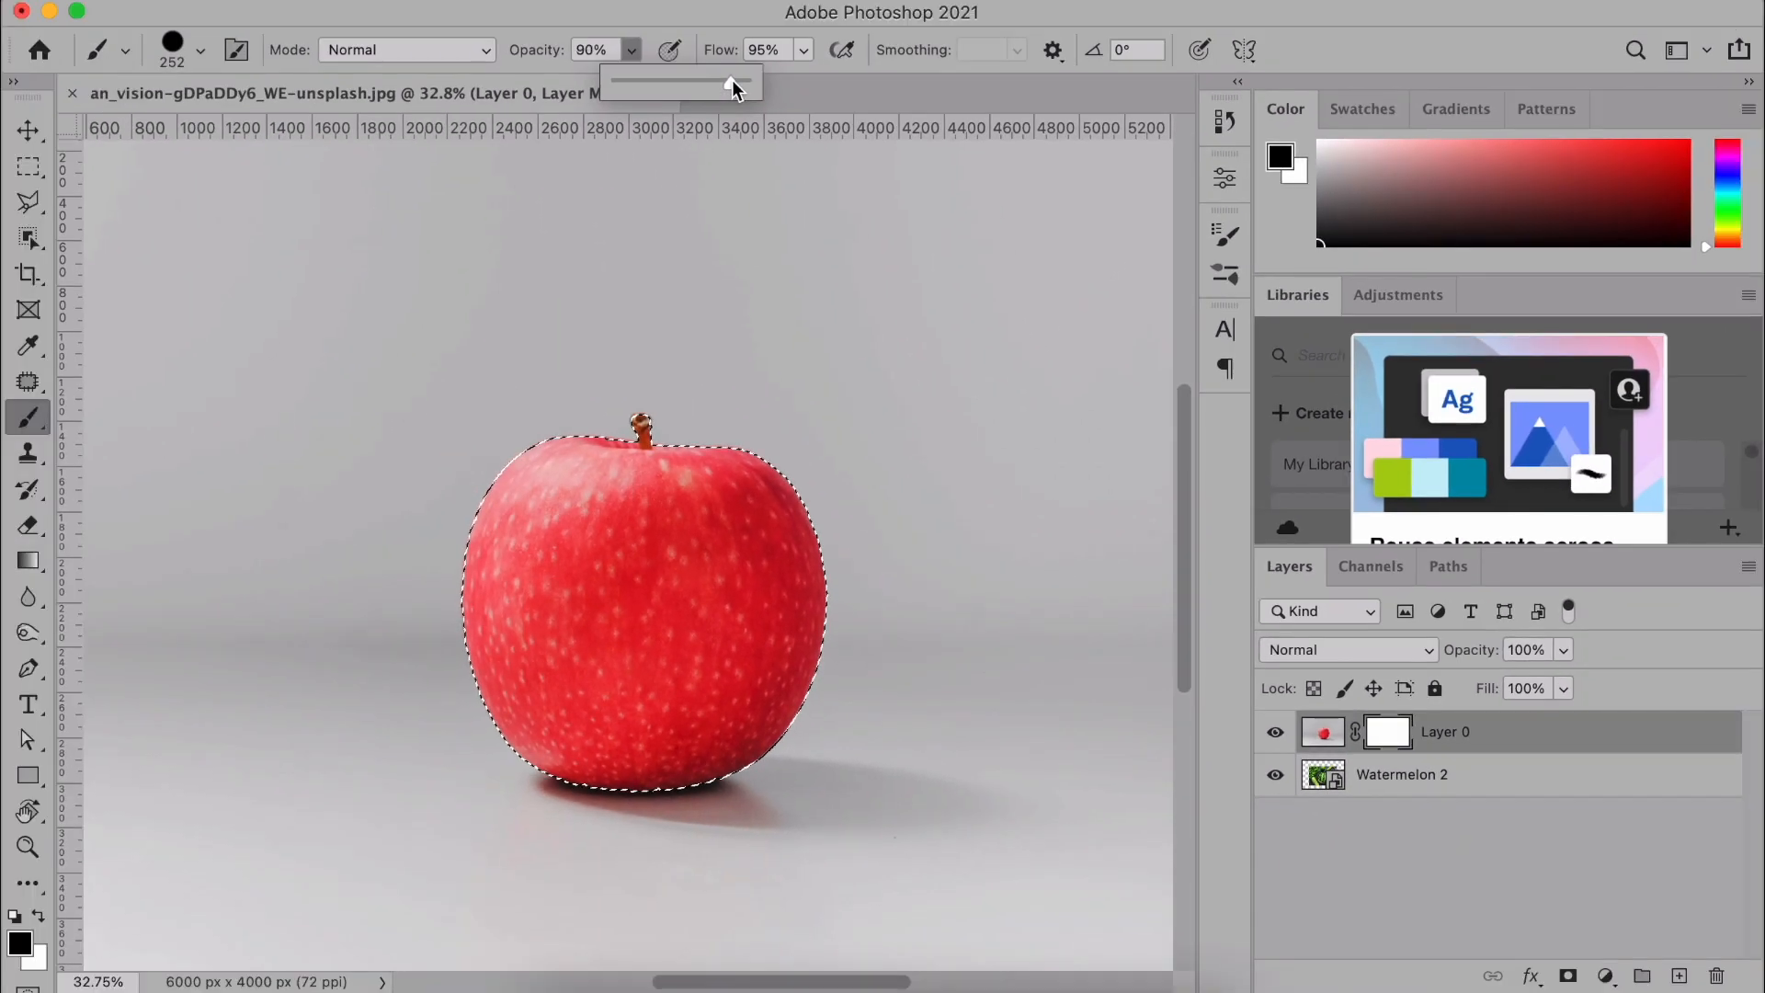
click(636, 51)
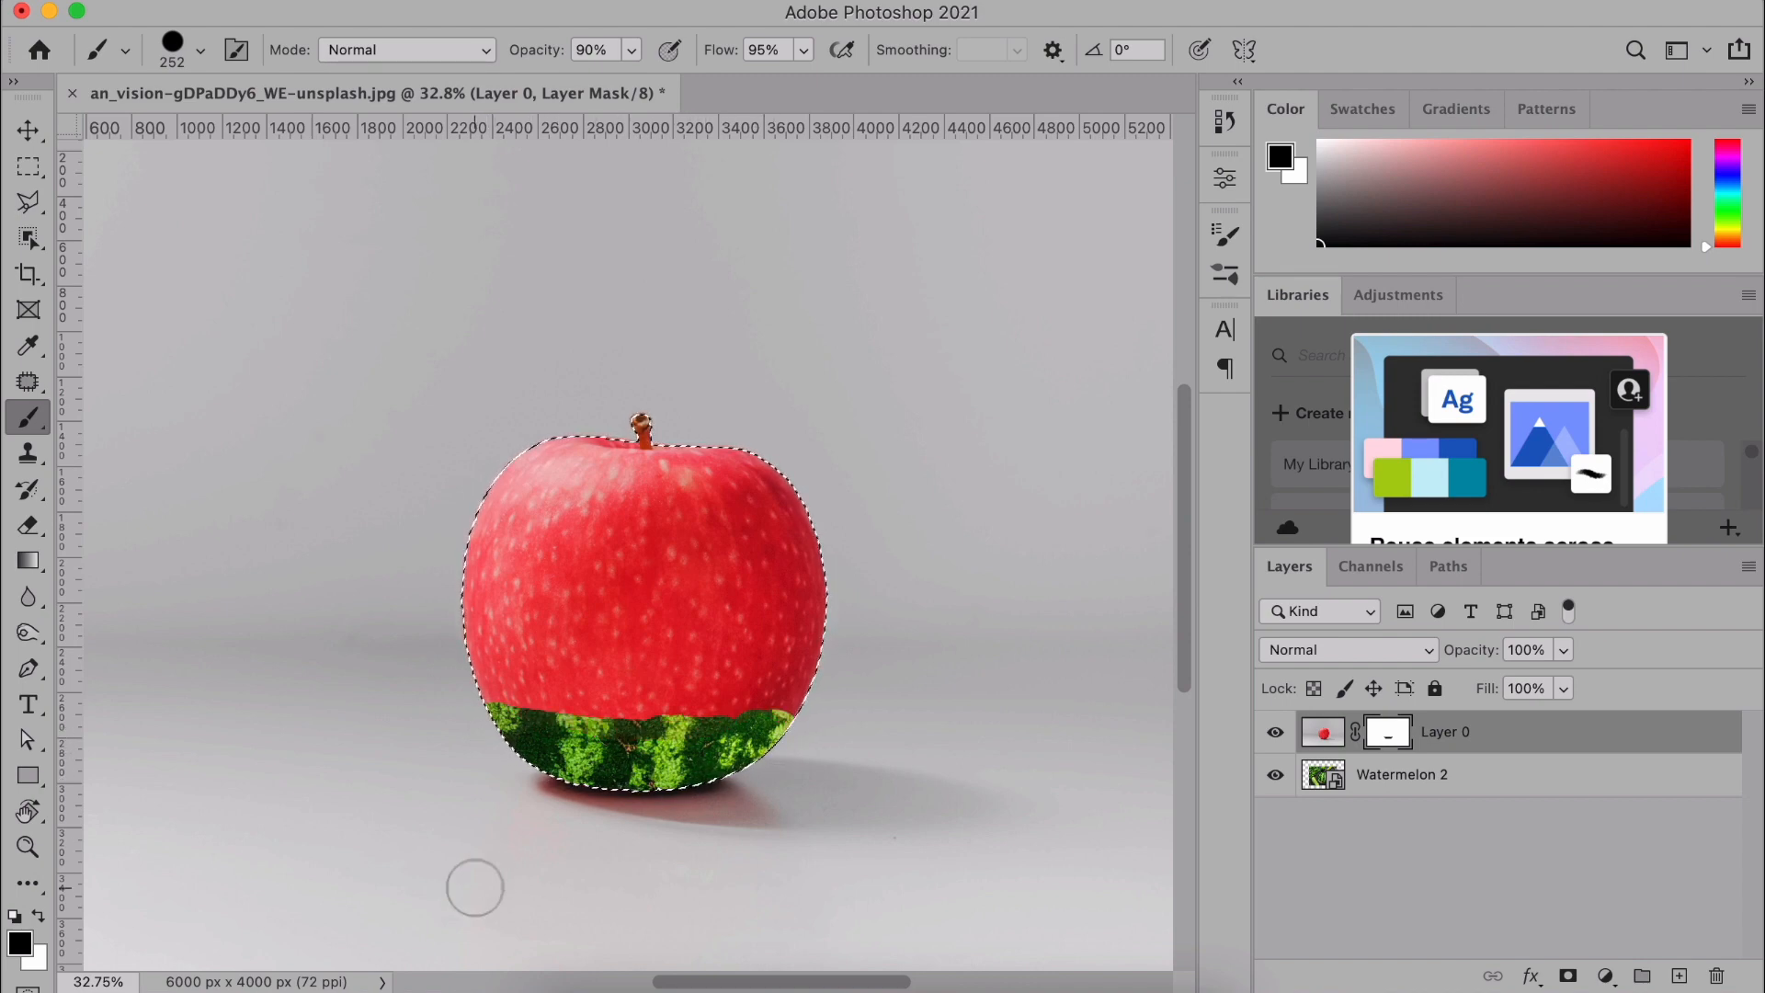
- Set the brush opacity to 66% and paint the mask across the upper edge of the revealed rind
click(635, 50)
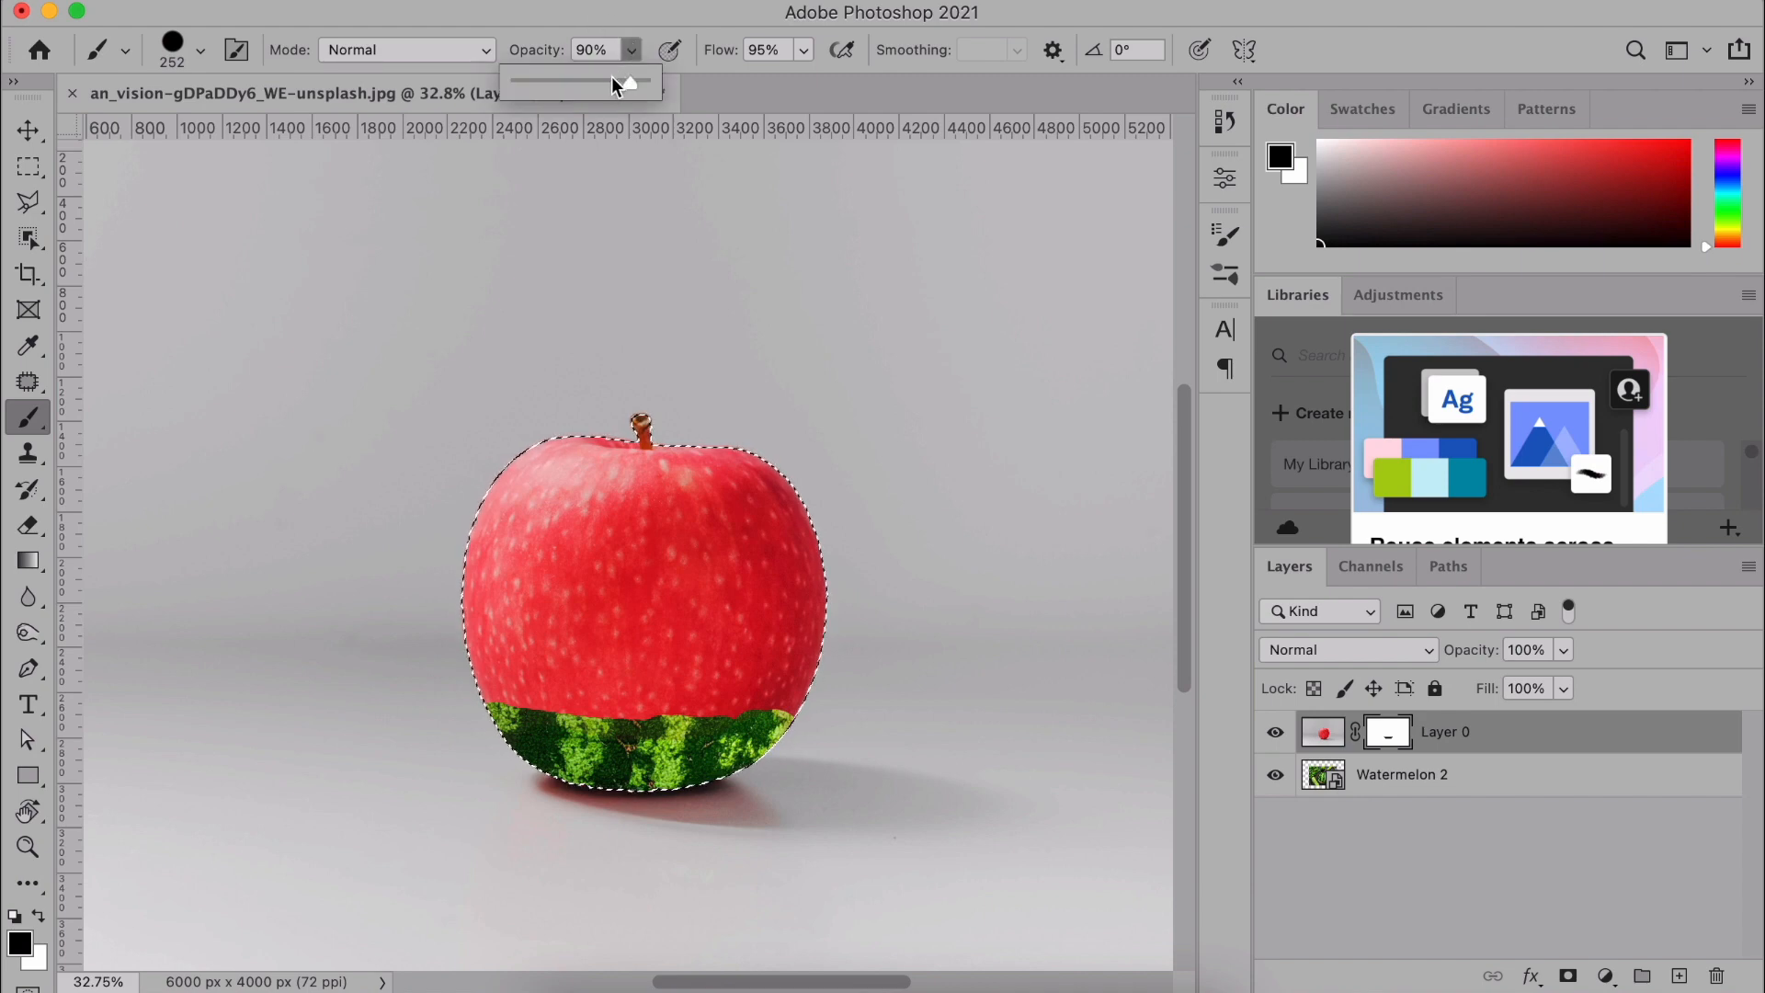
drag(617, 84, 599, 80)
click(626, 57)
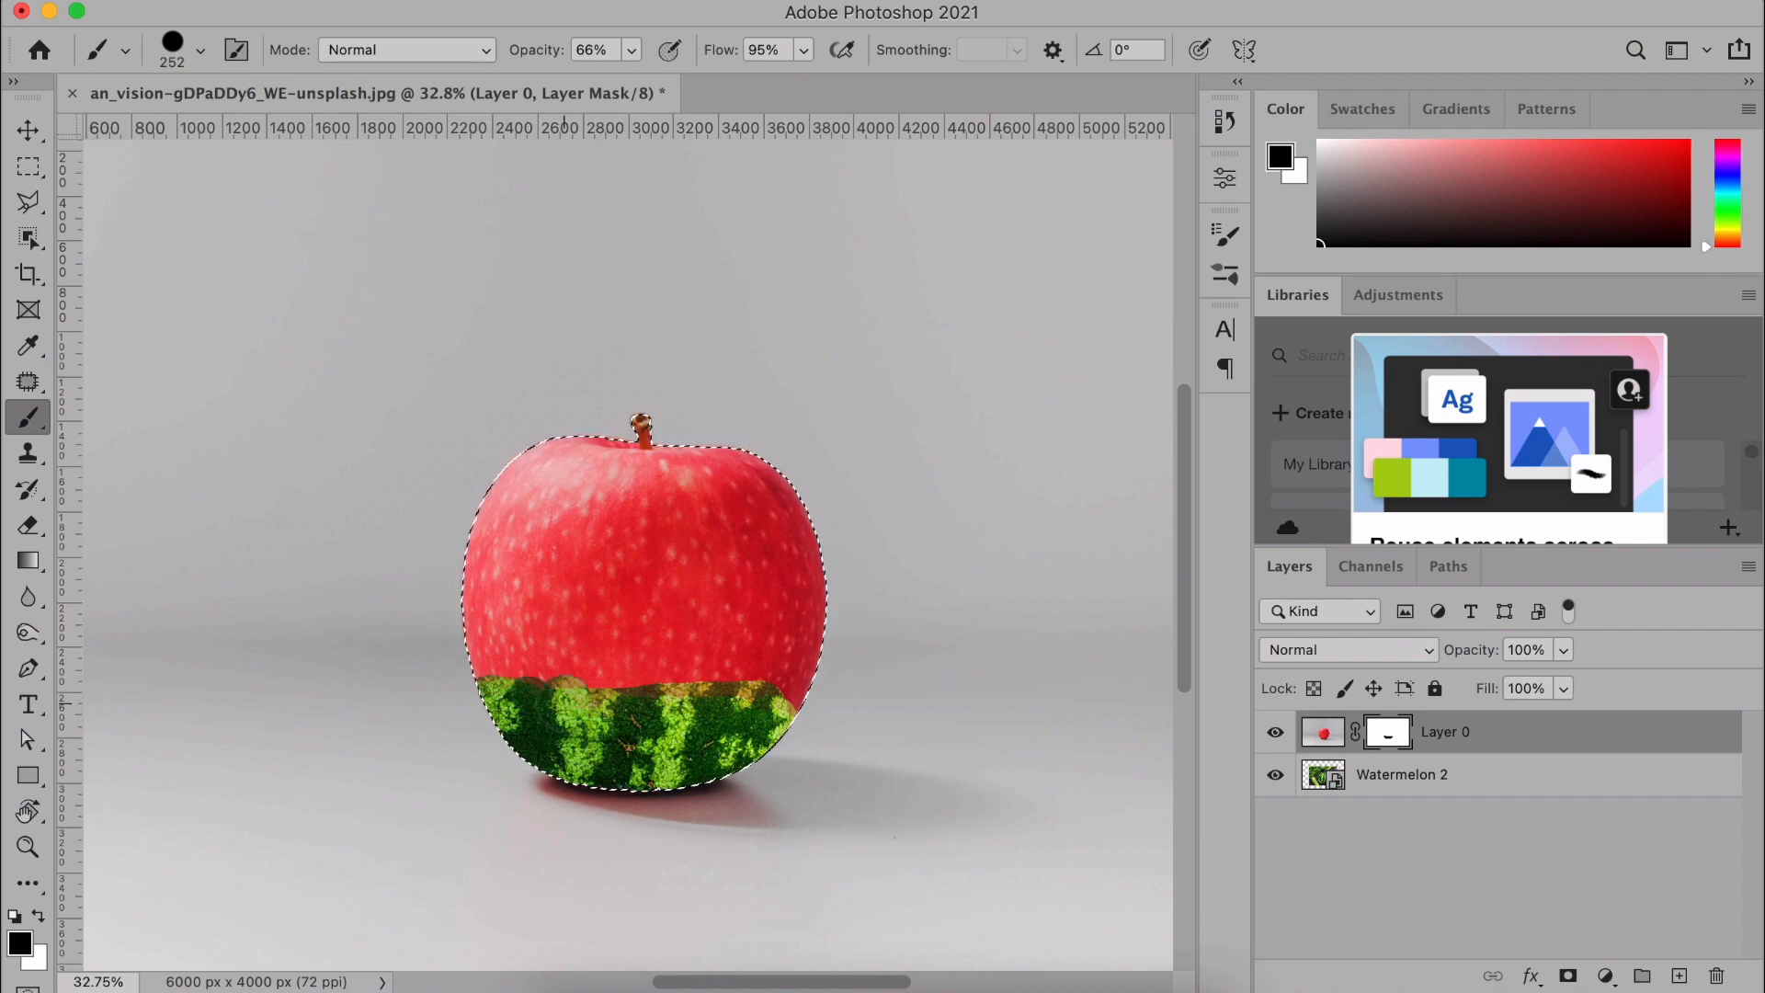
drag(563, 706, 780, 705)
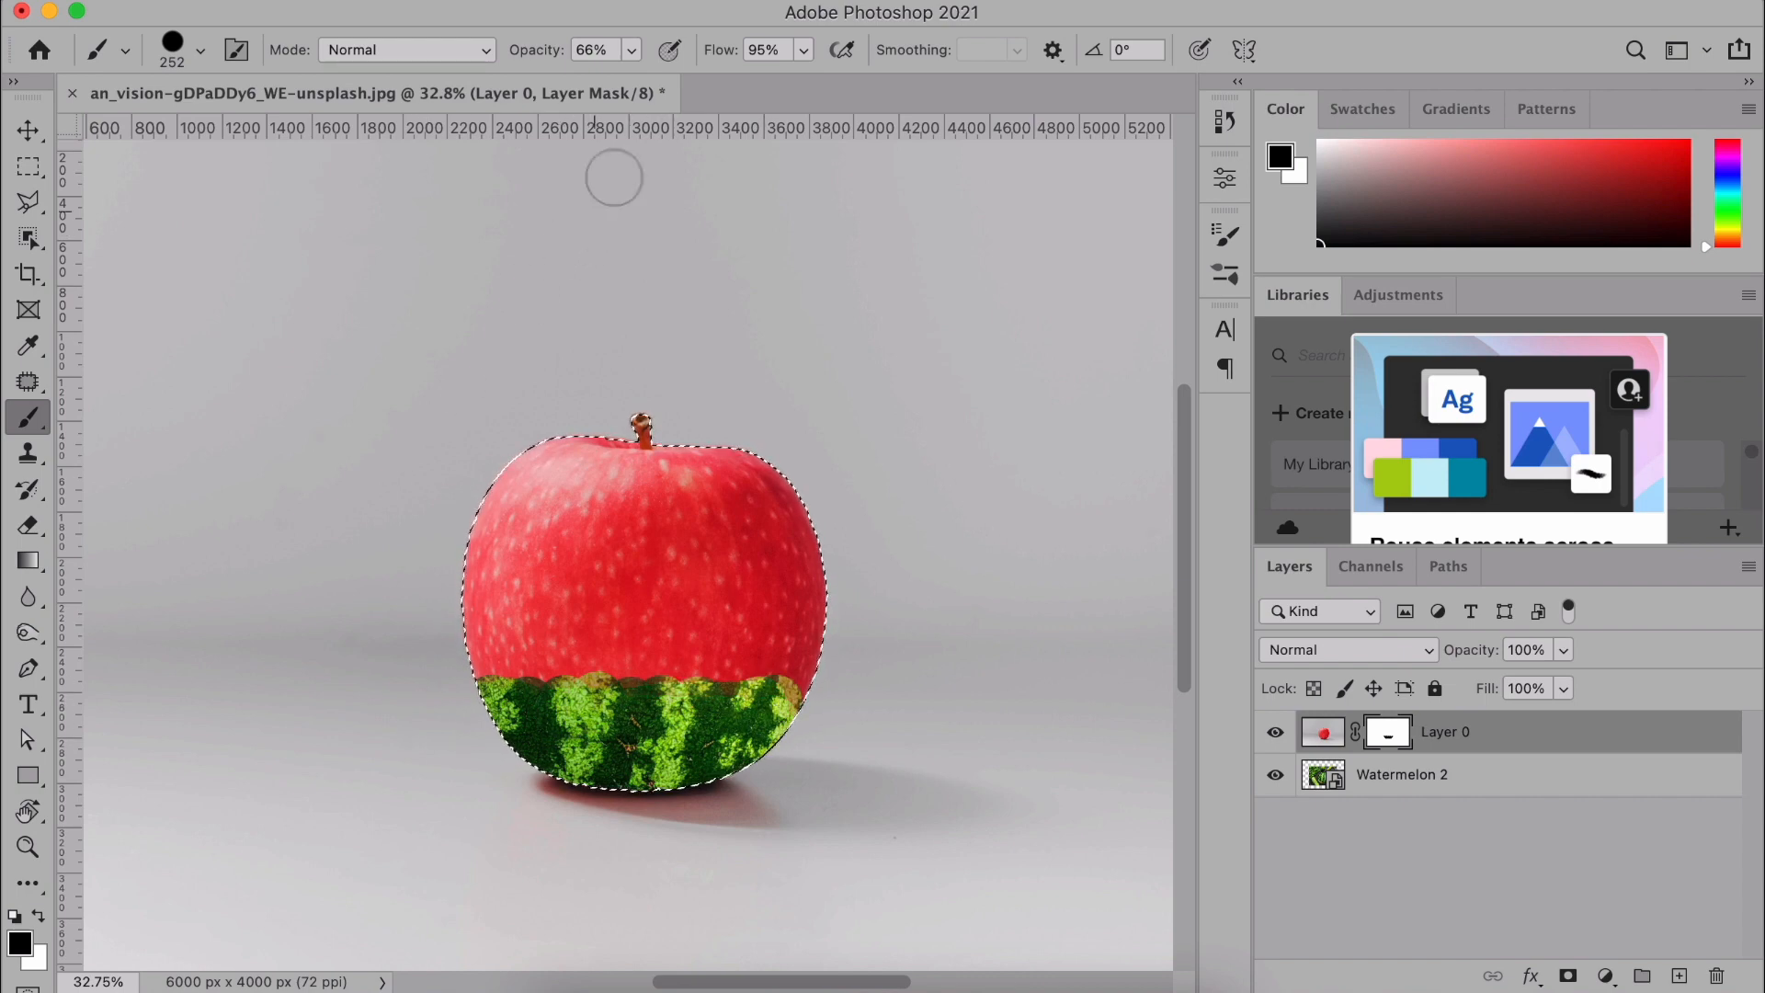
- Set the brush opacity to 37% and dab the mask along the rind's upper edge to extend the fade upward
click(632, 50)
drag(603, 81, 592, 82)
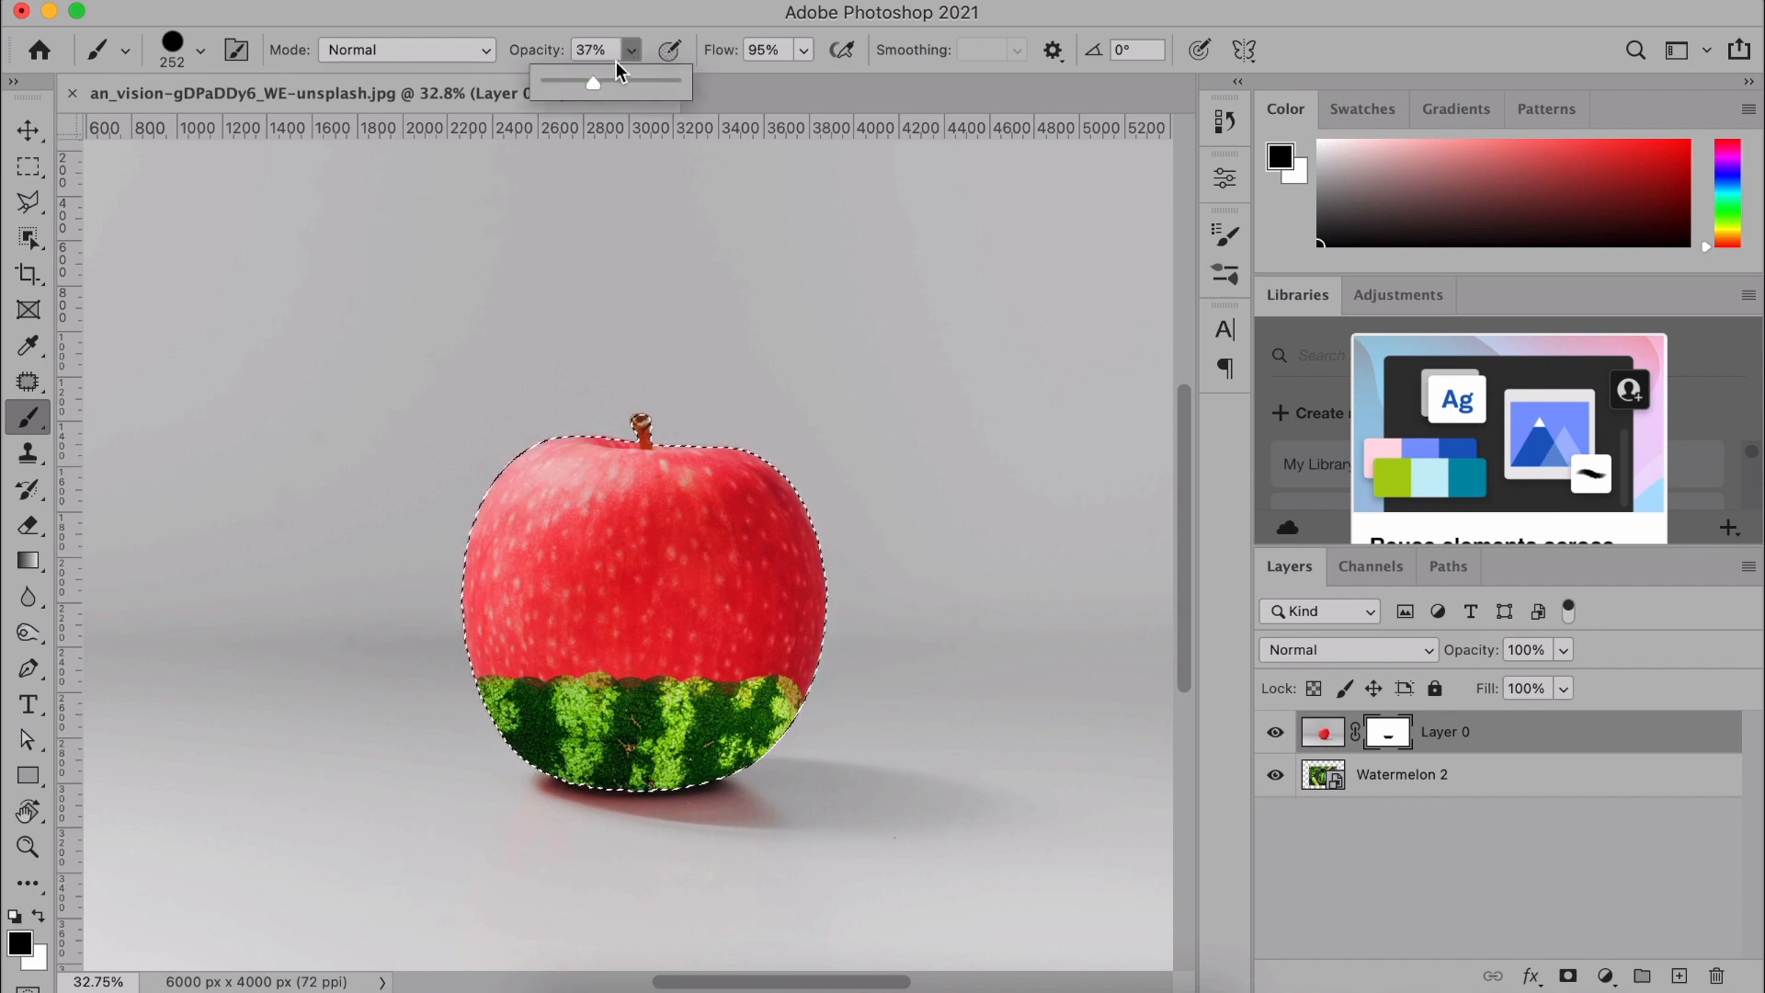
click(490, 683)
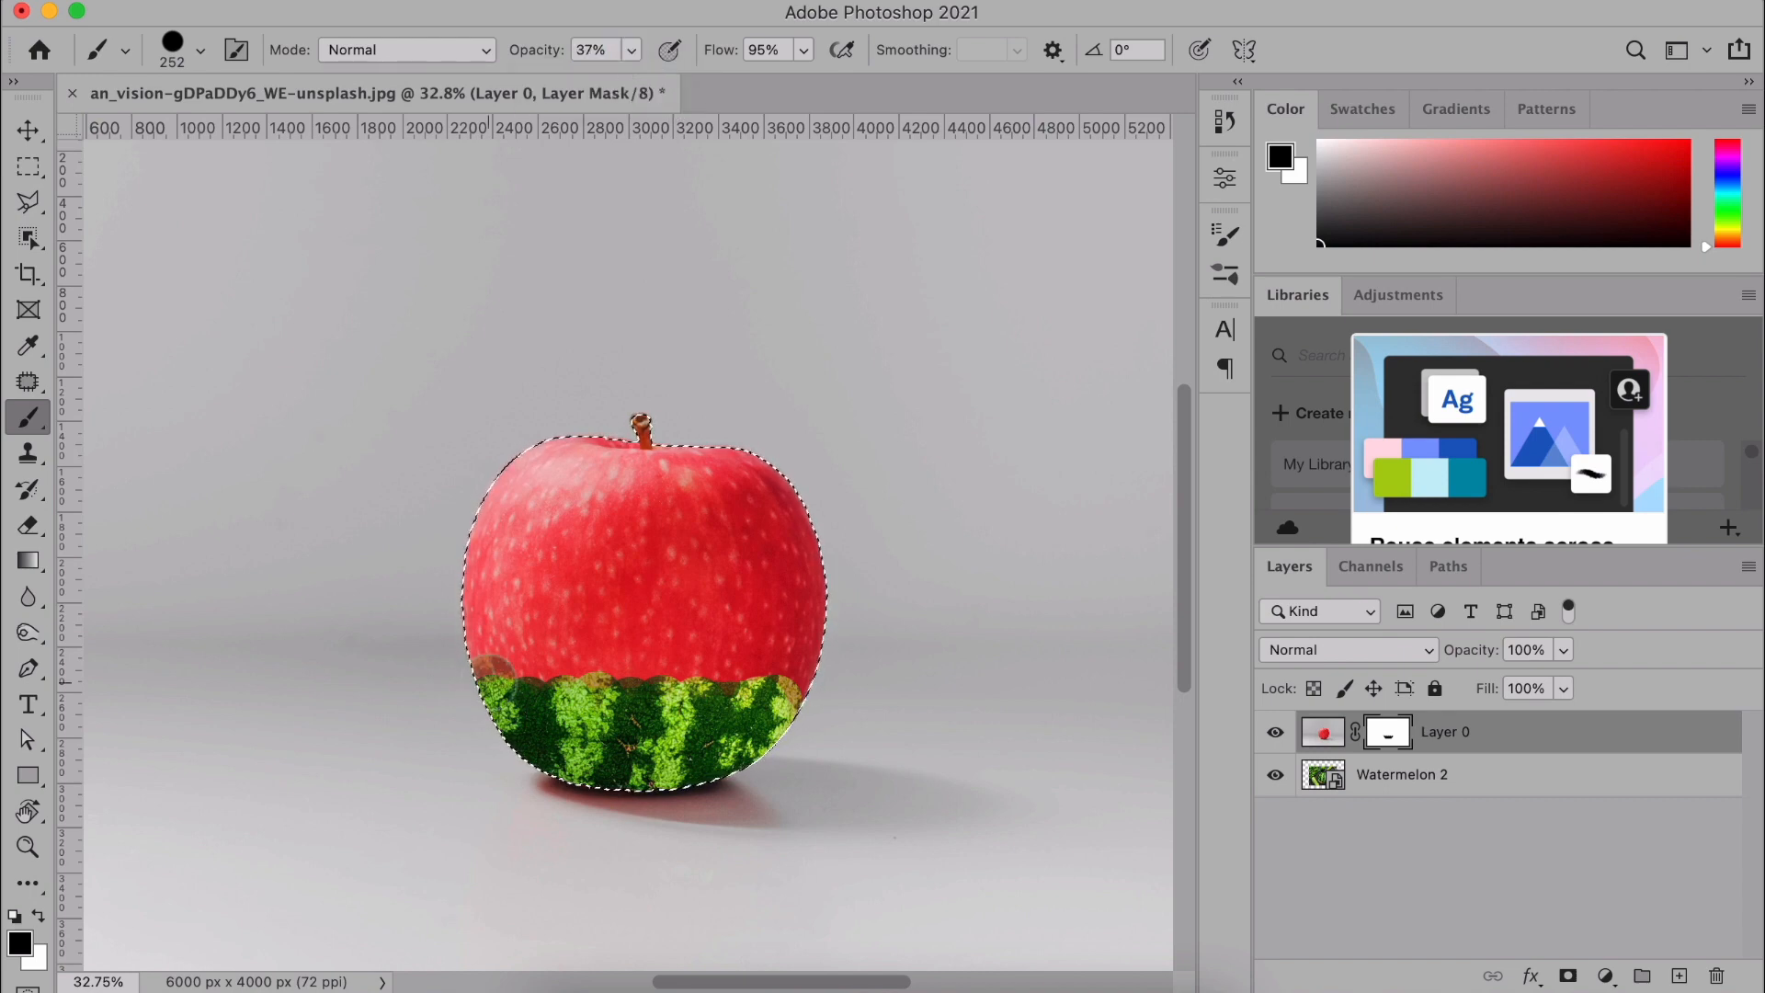
click(488, 694)
click(519, 693)
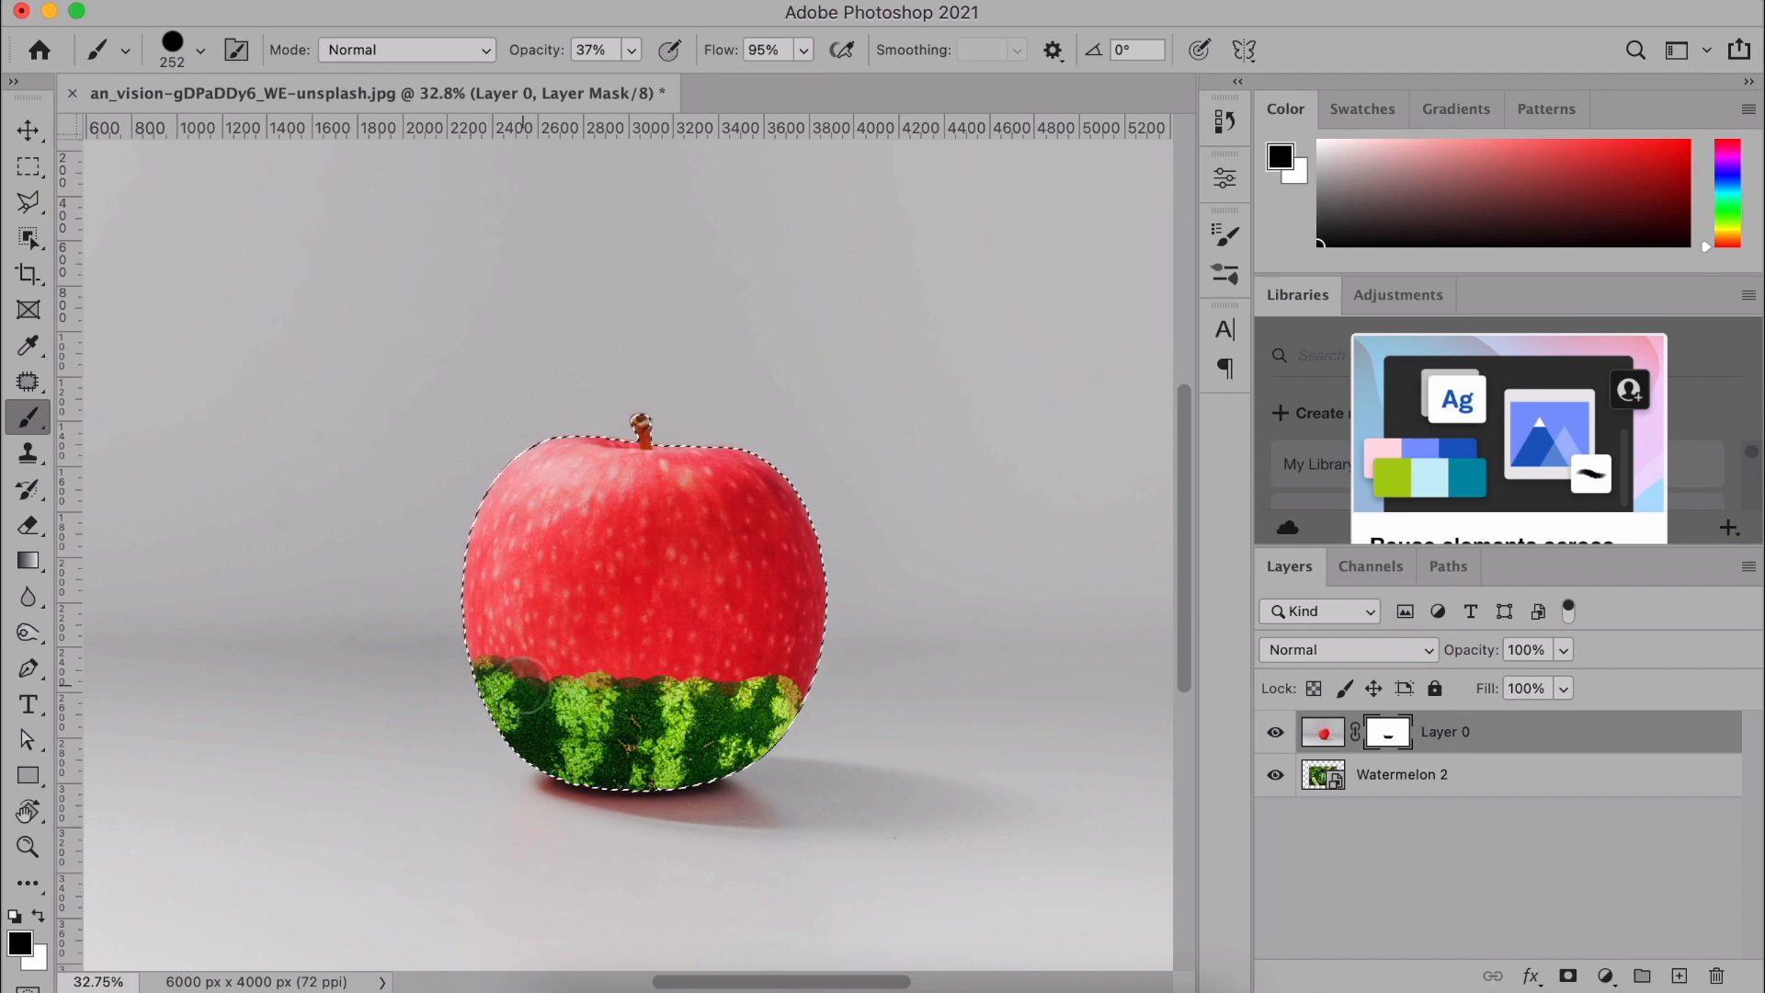
click(541, 693)
click(559, 693)
click(596, 695)
click(581, 693)
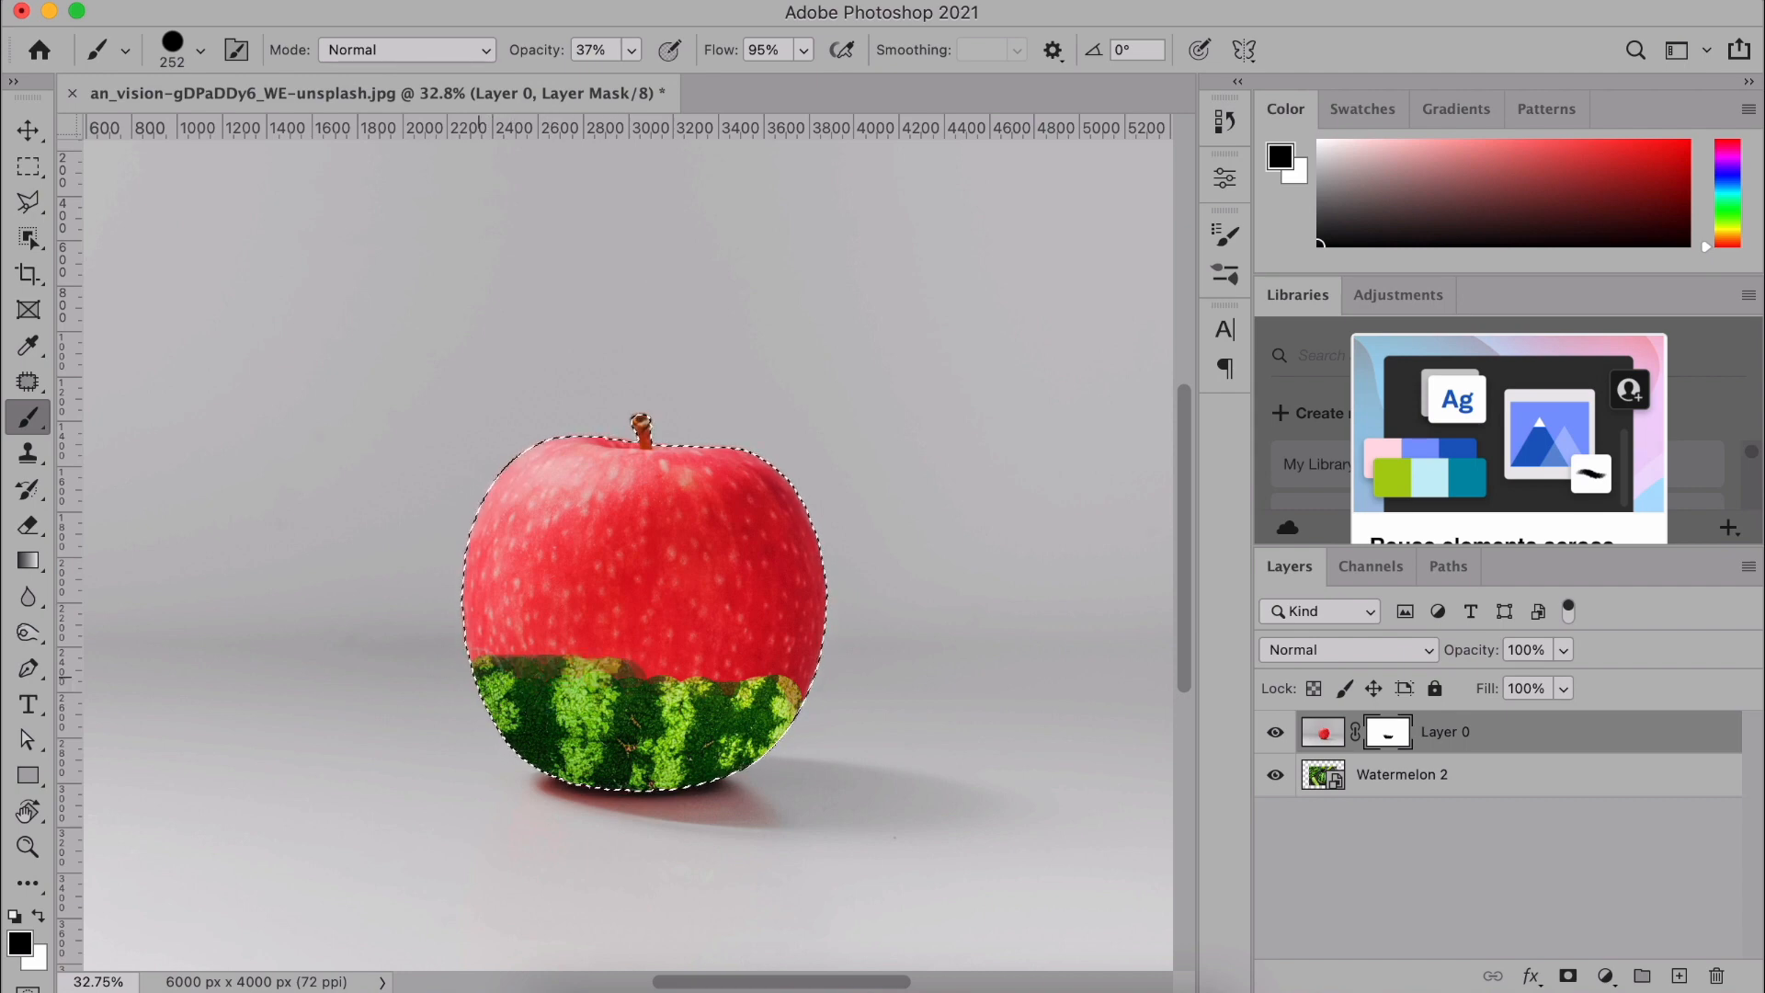
click(476, 682)
click(620, 702)
click(649, 699)
click(673, 687)
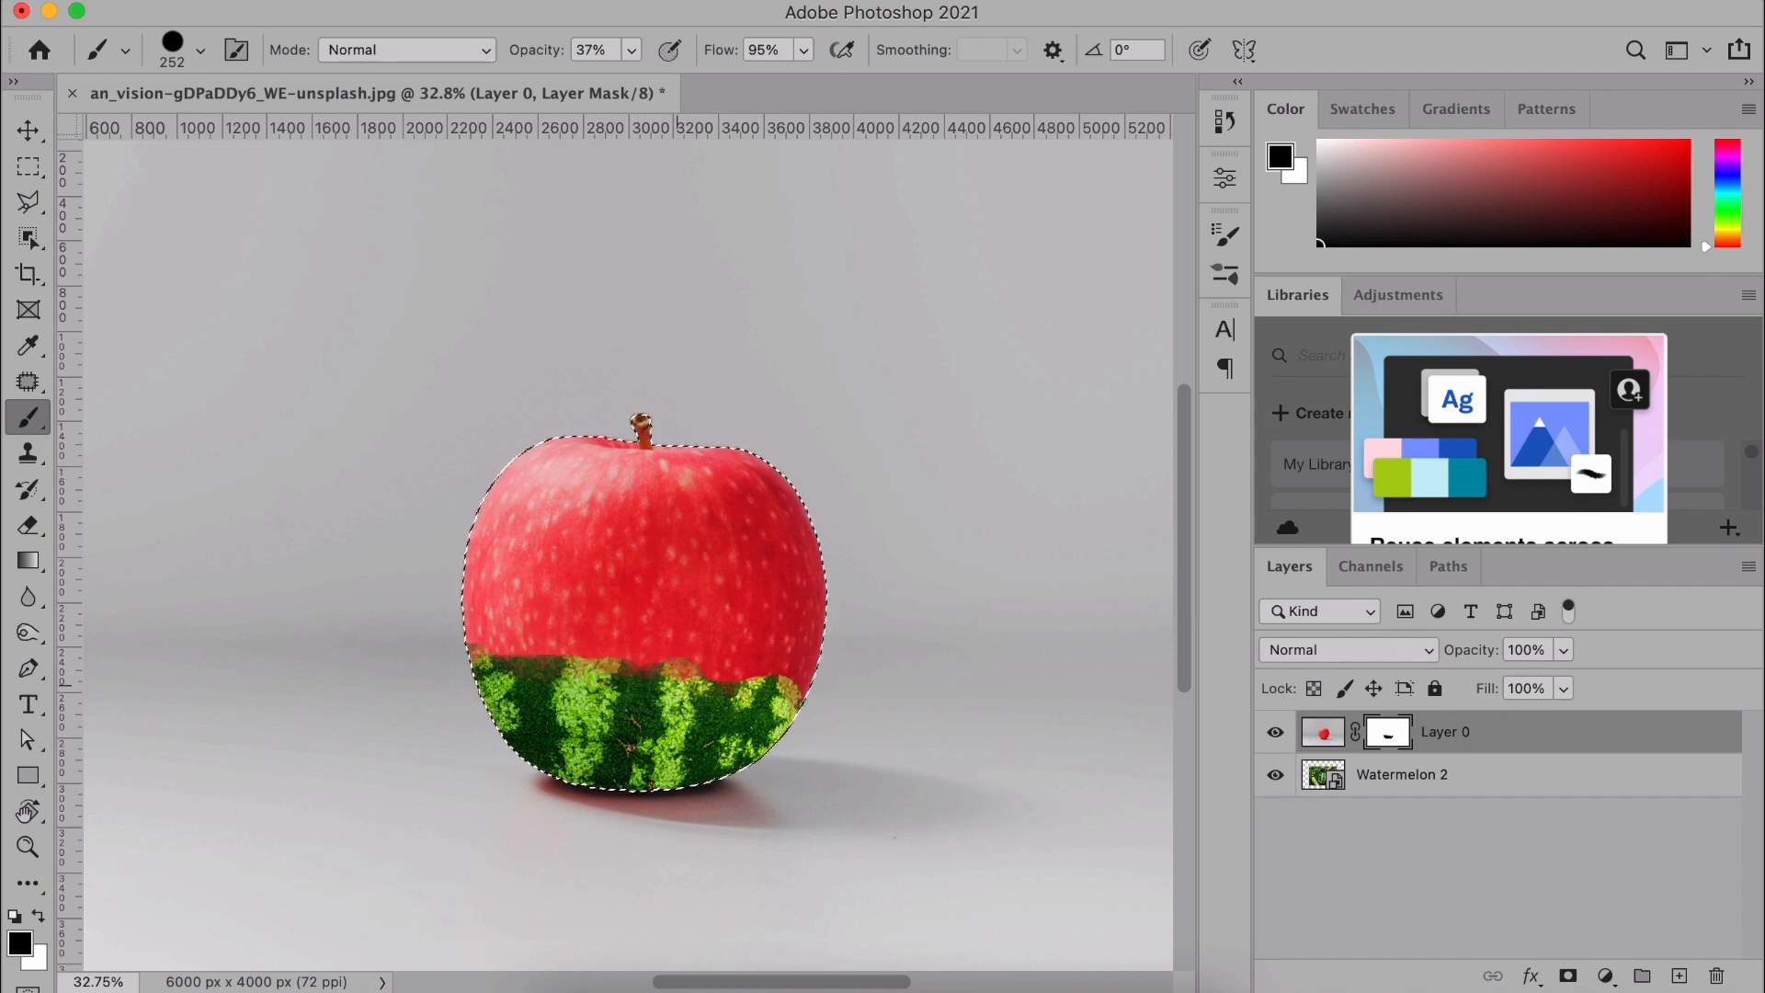
click(711, 682)
click(746, 683)
click(791, 694)
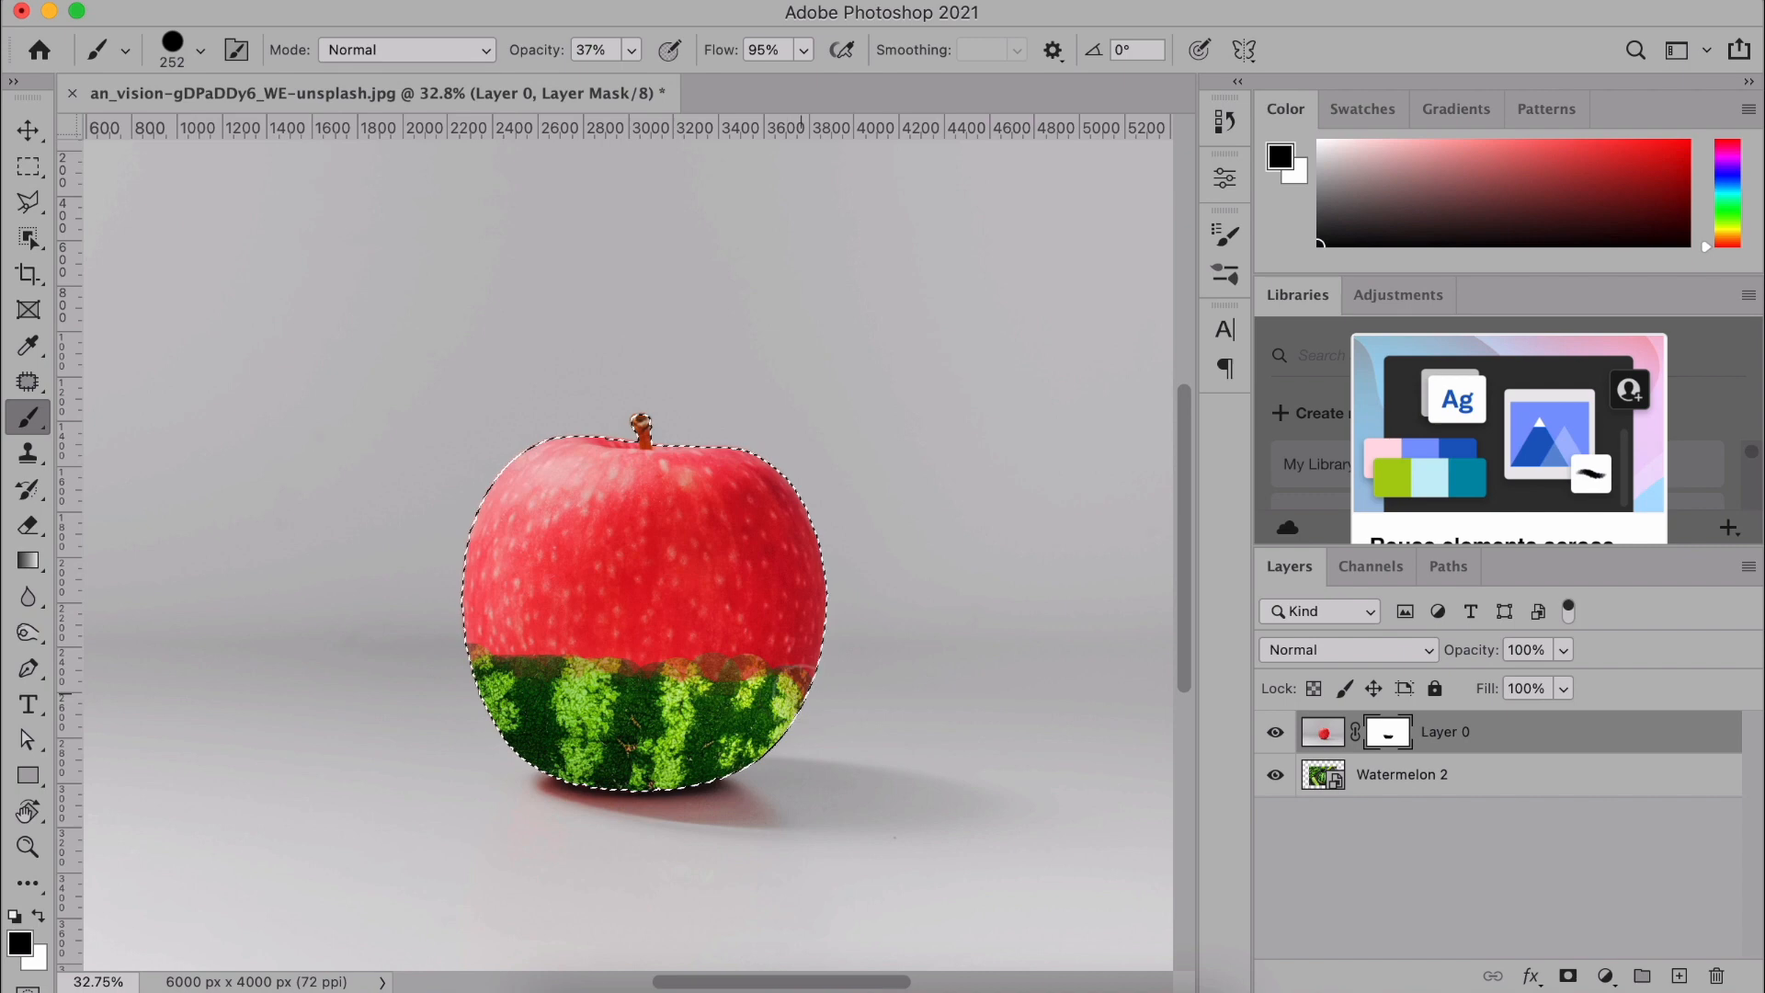
click(715, 697)
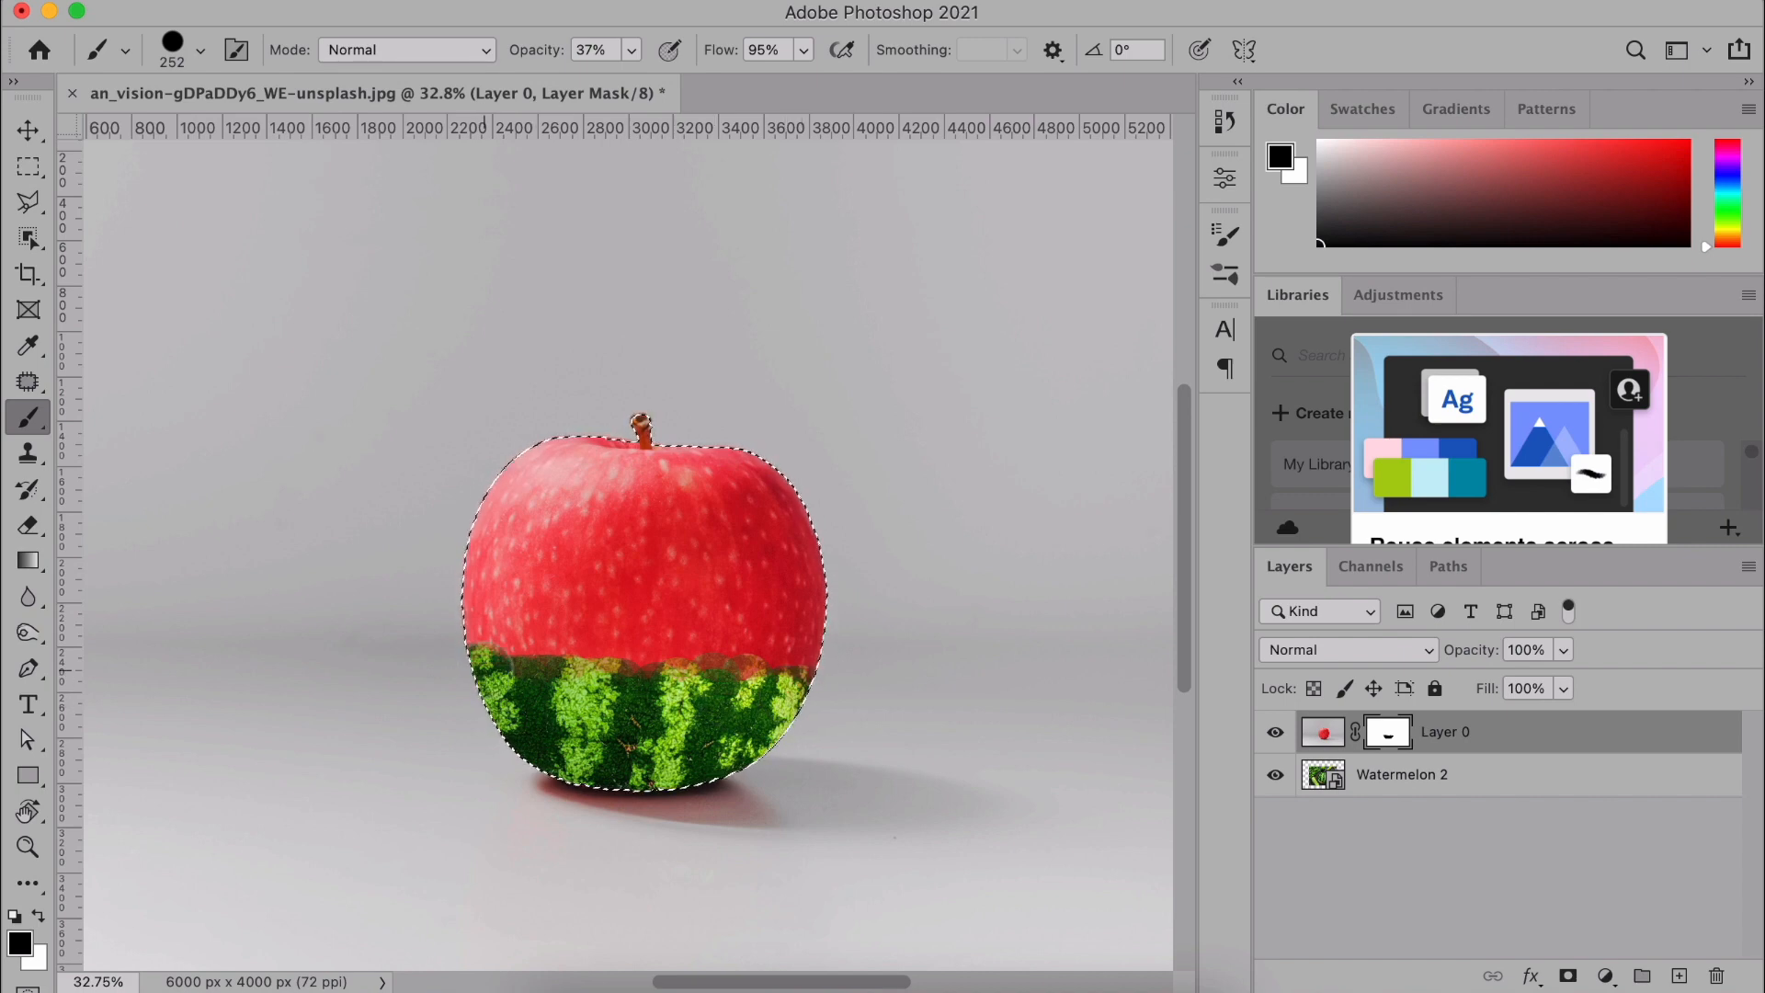
click(503, 658)
click(533, 657)
click(545, 658)
- Enlarge the brush to 554 px and dab the mask across the apple to raise the rind's faded edge
drag(573, 665, 642, 676)
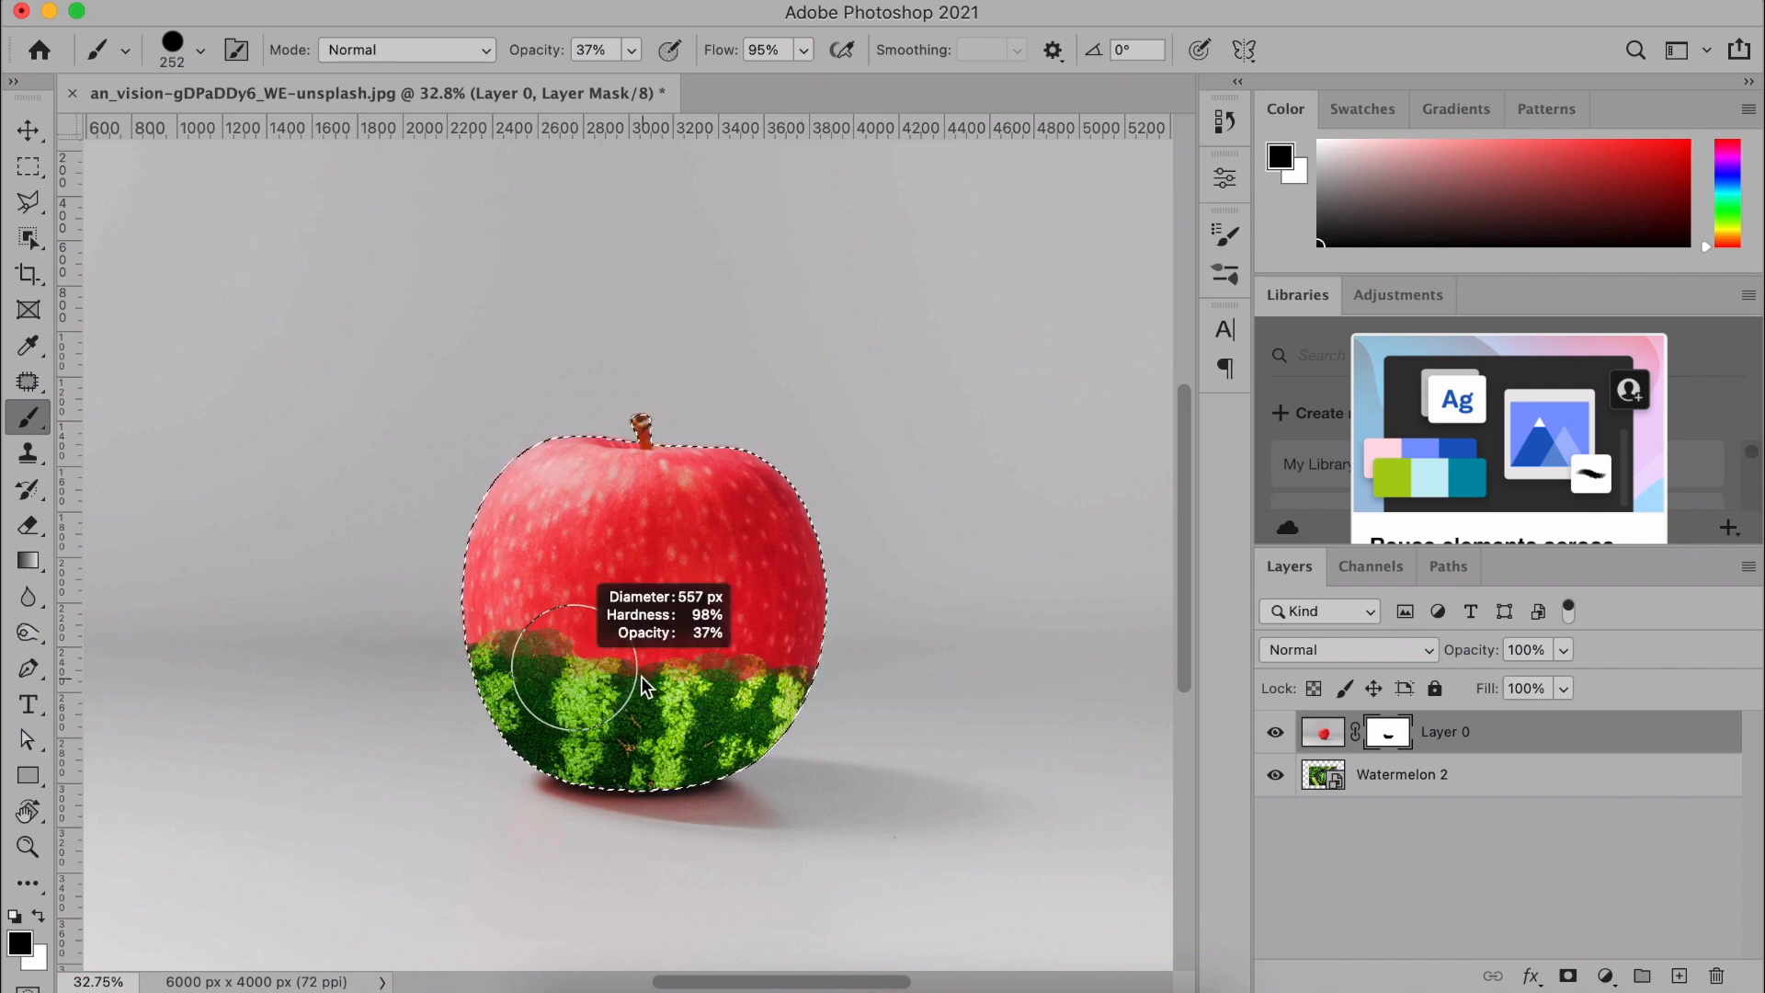
click(555, 689)
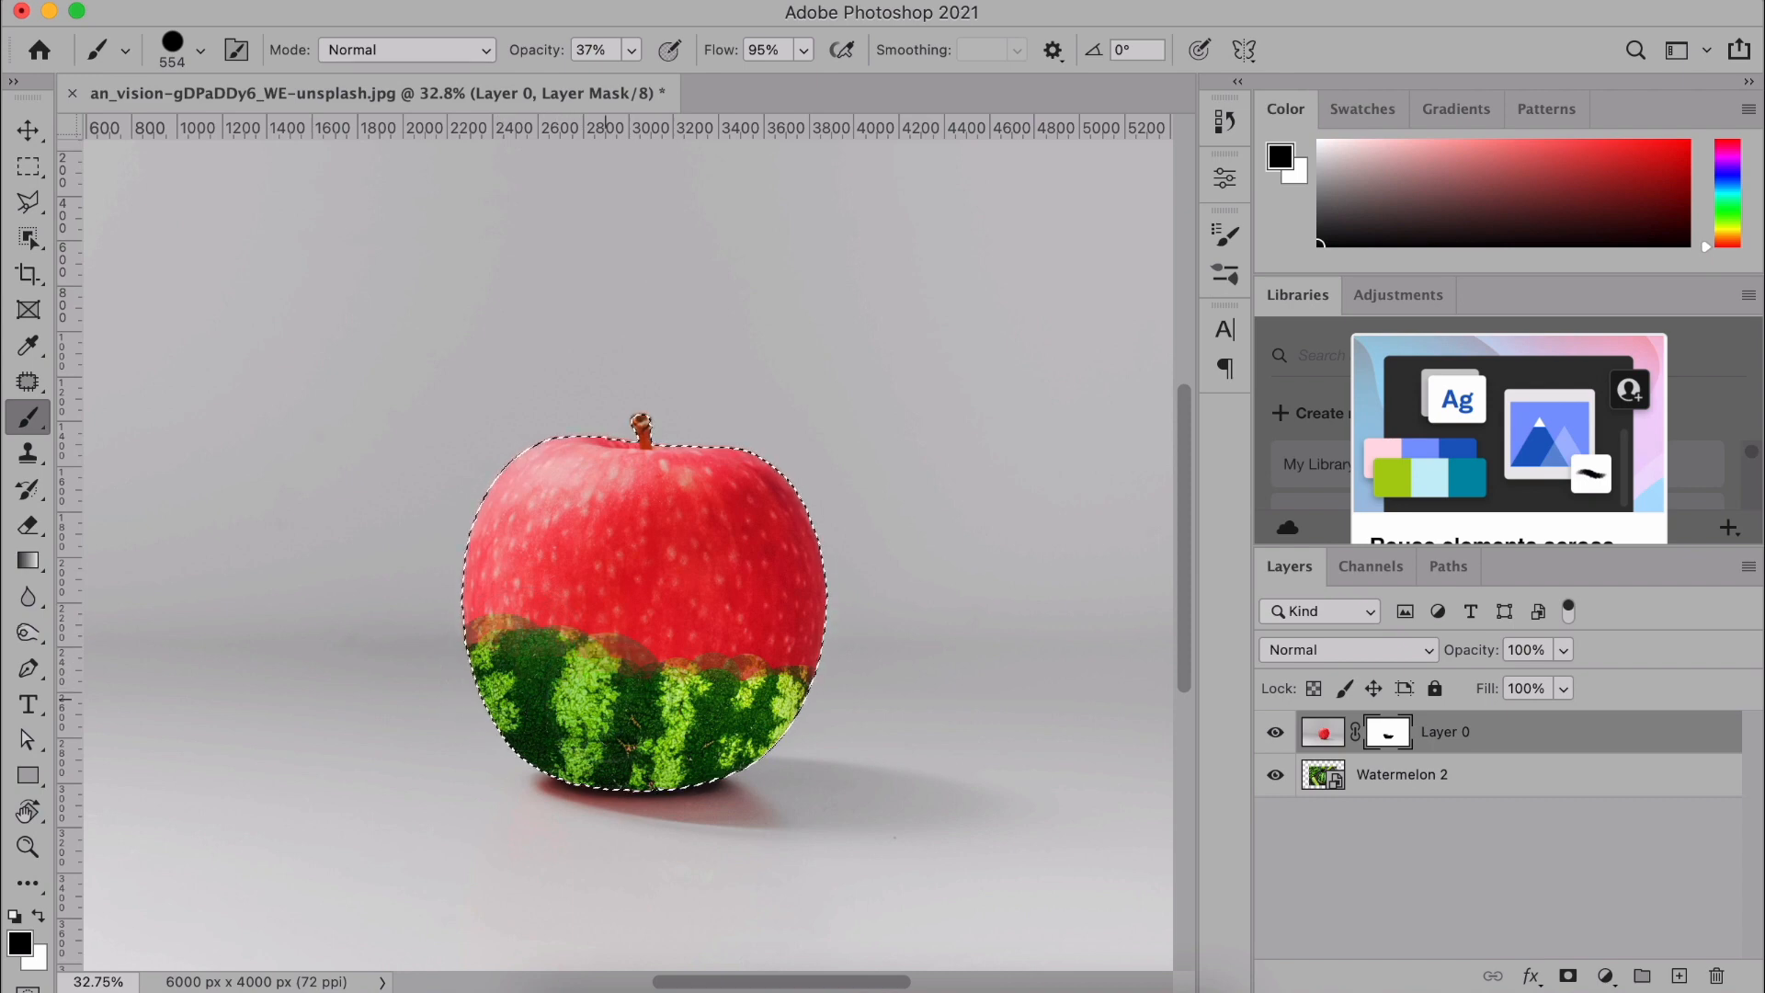
click(651, 698)
click(686, 699)
click(789, 692)
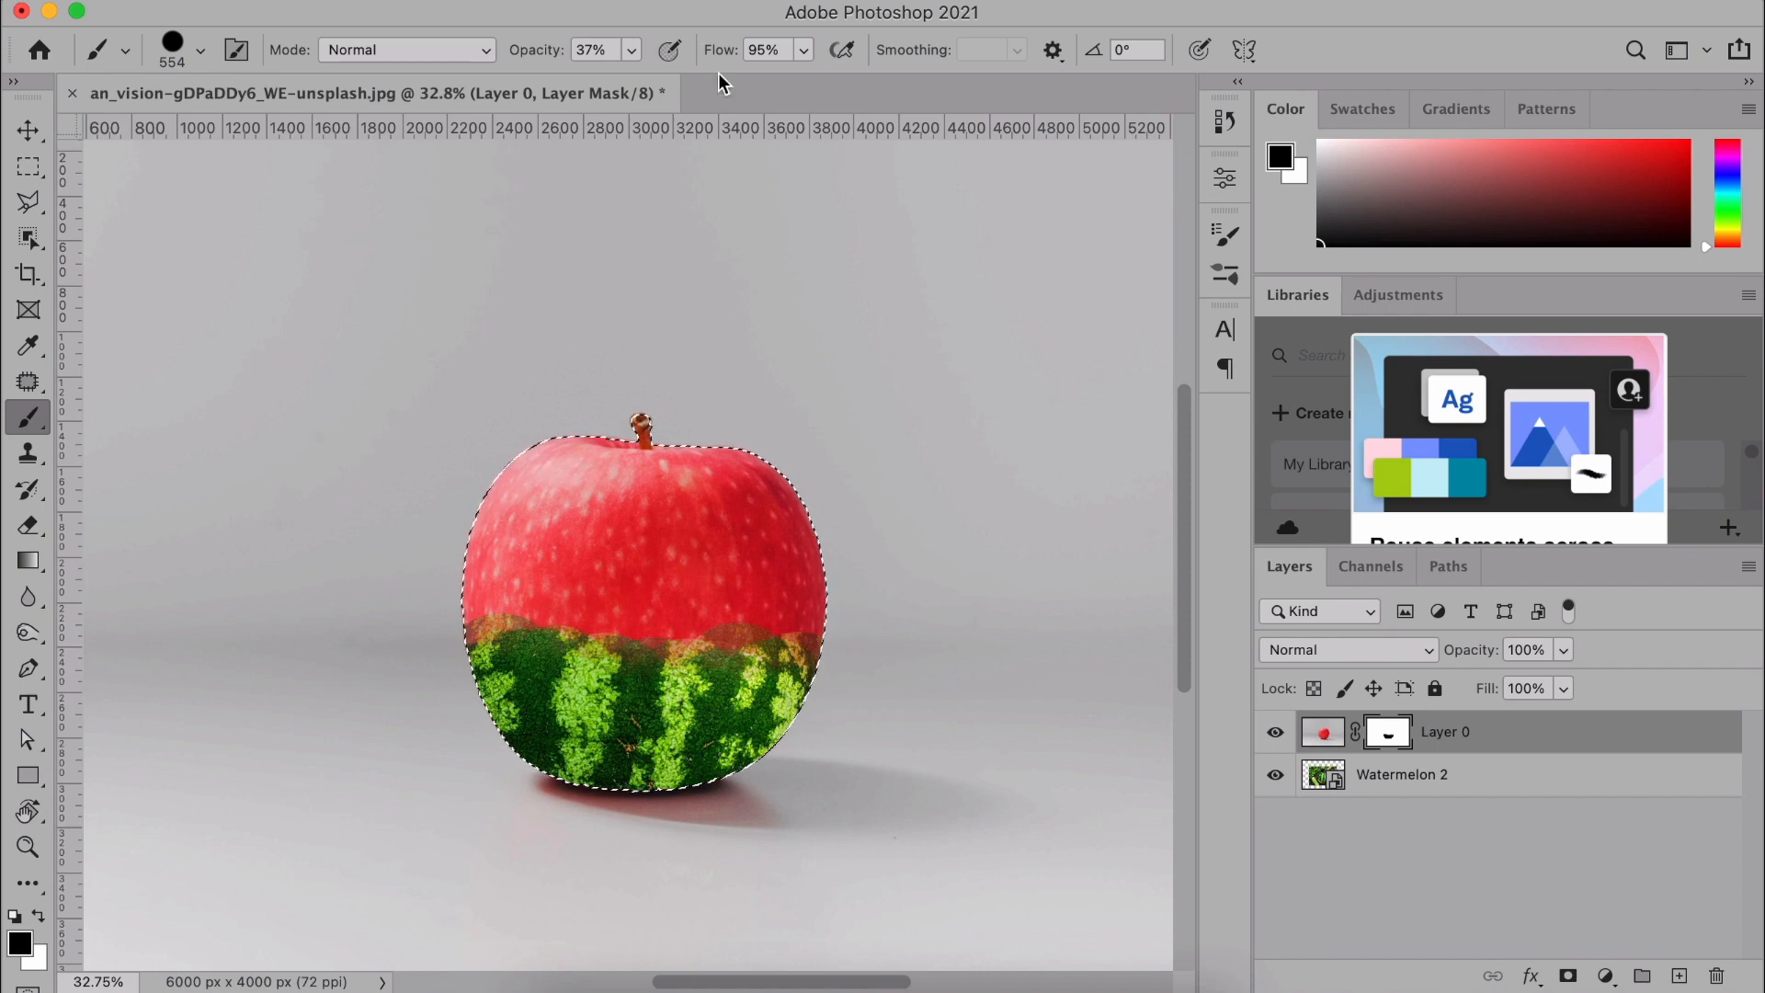
- Set the brush opacity to 10% and paint the mask across the red-to-green transition to soften it
drag(632, 49, 597, 86)
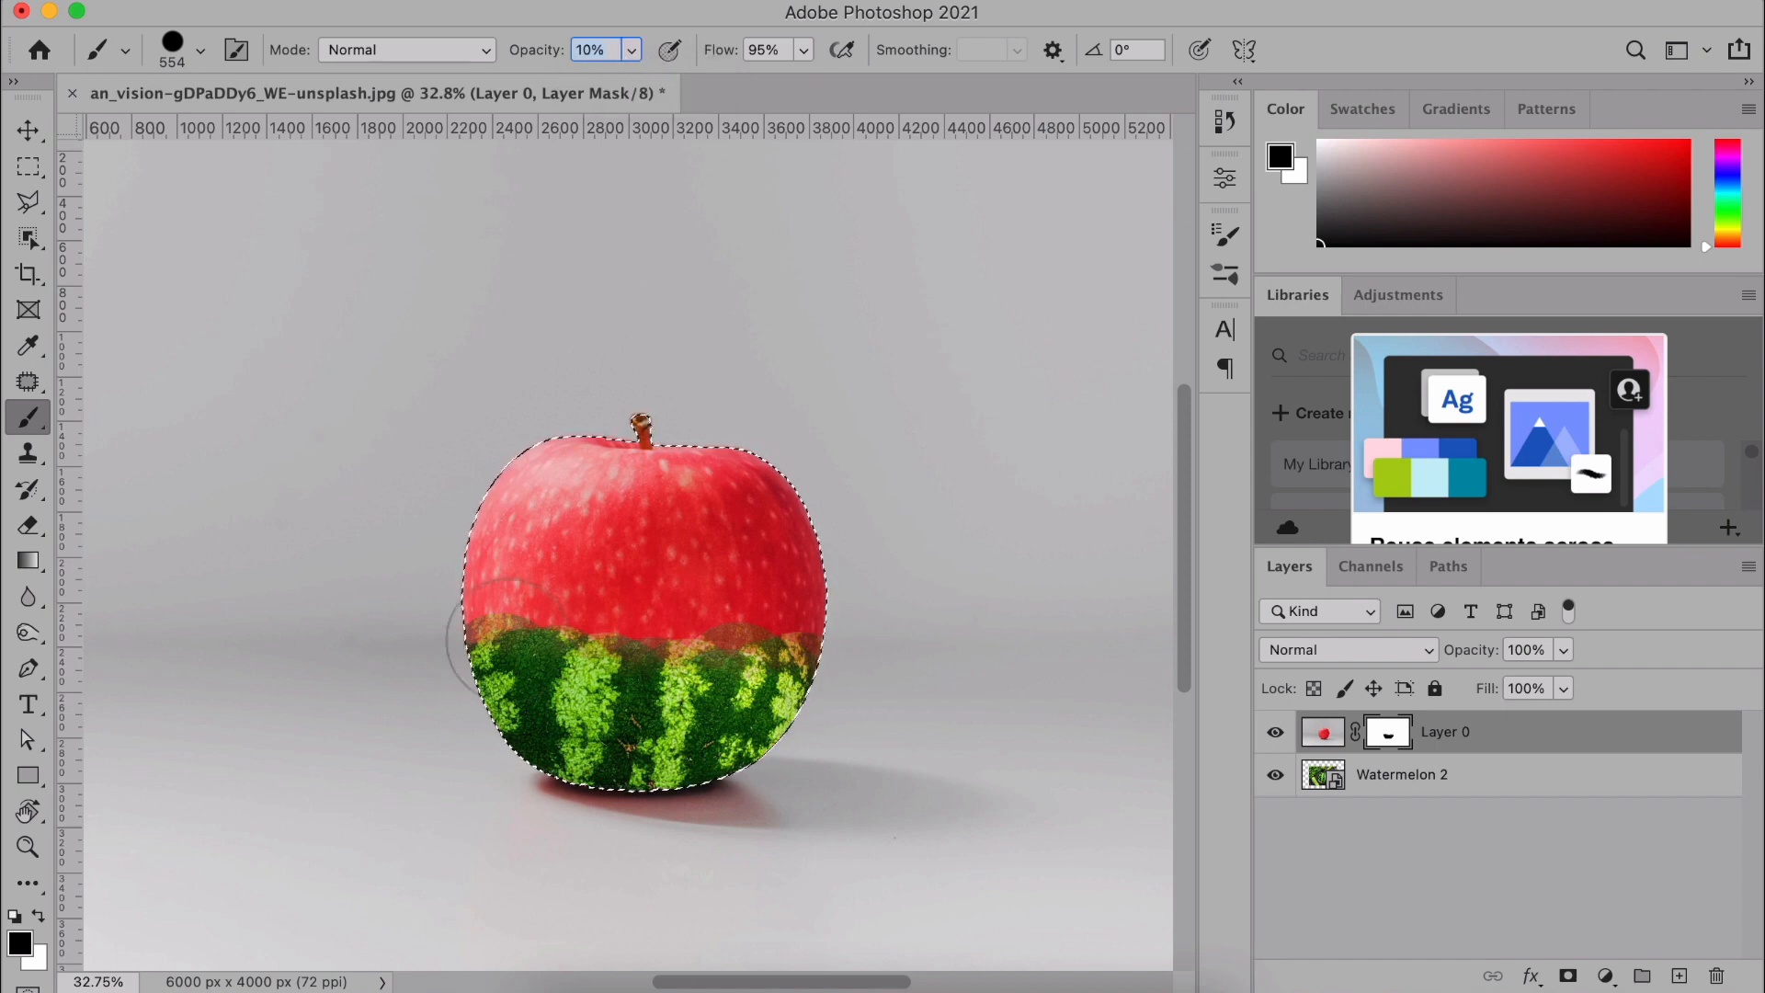
click(496, 675)
click(501, 674)
click(510, 668)
click(517, 660)
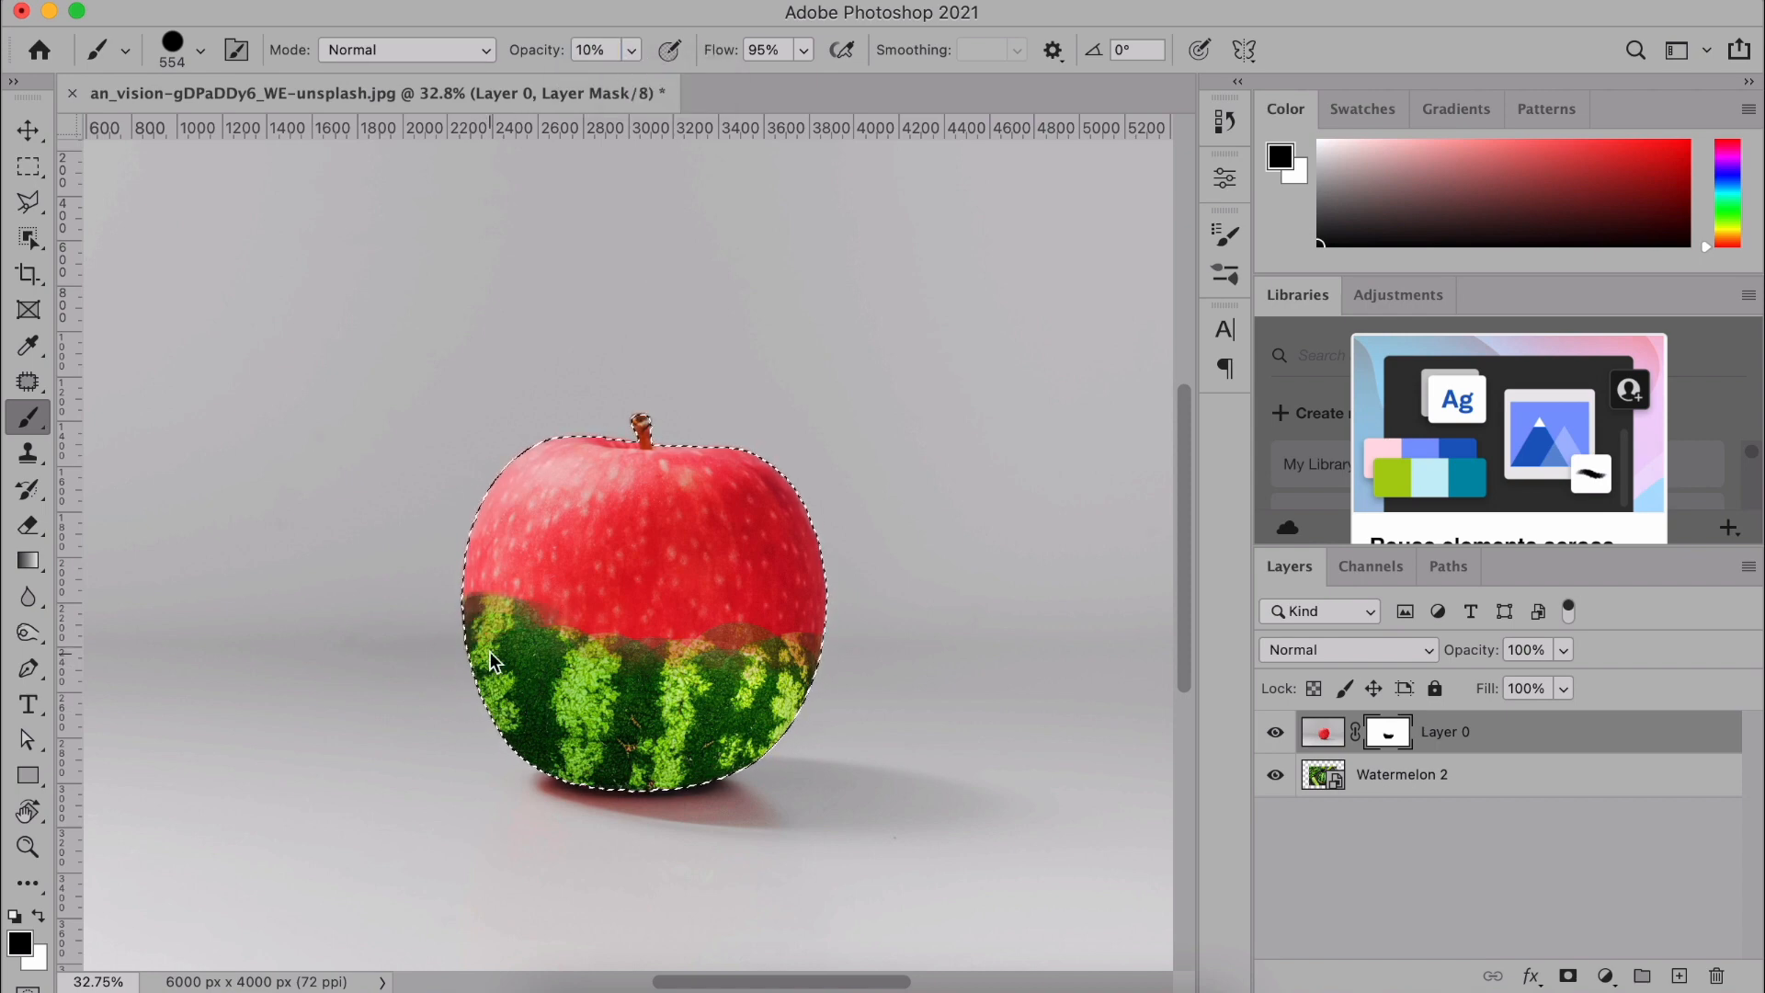
click(540, 669)
click(557, 672)
click(596, 675)
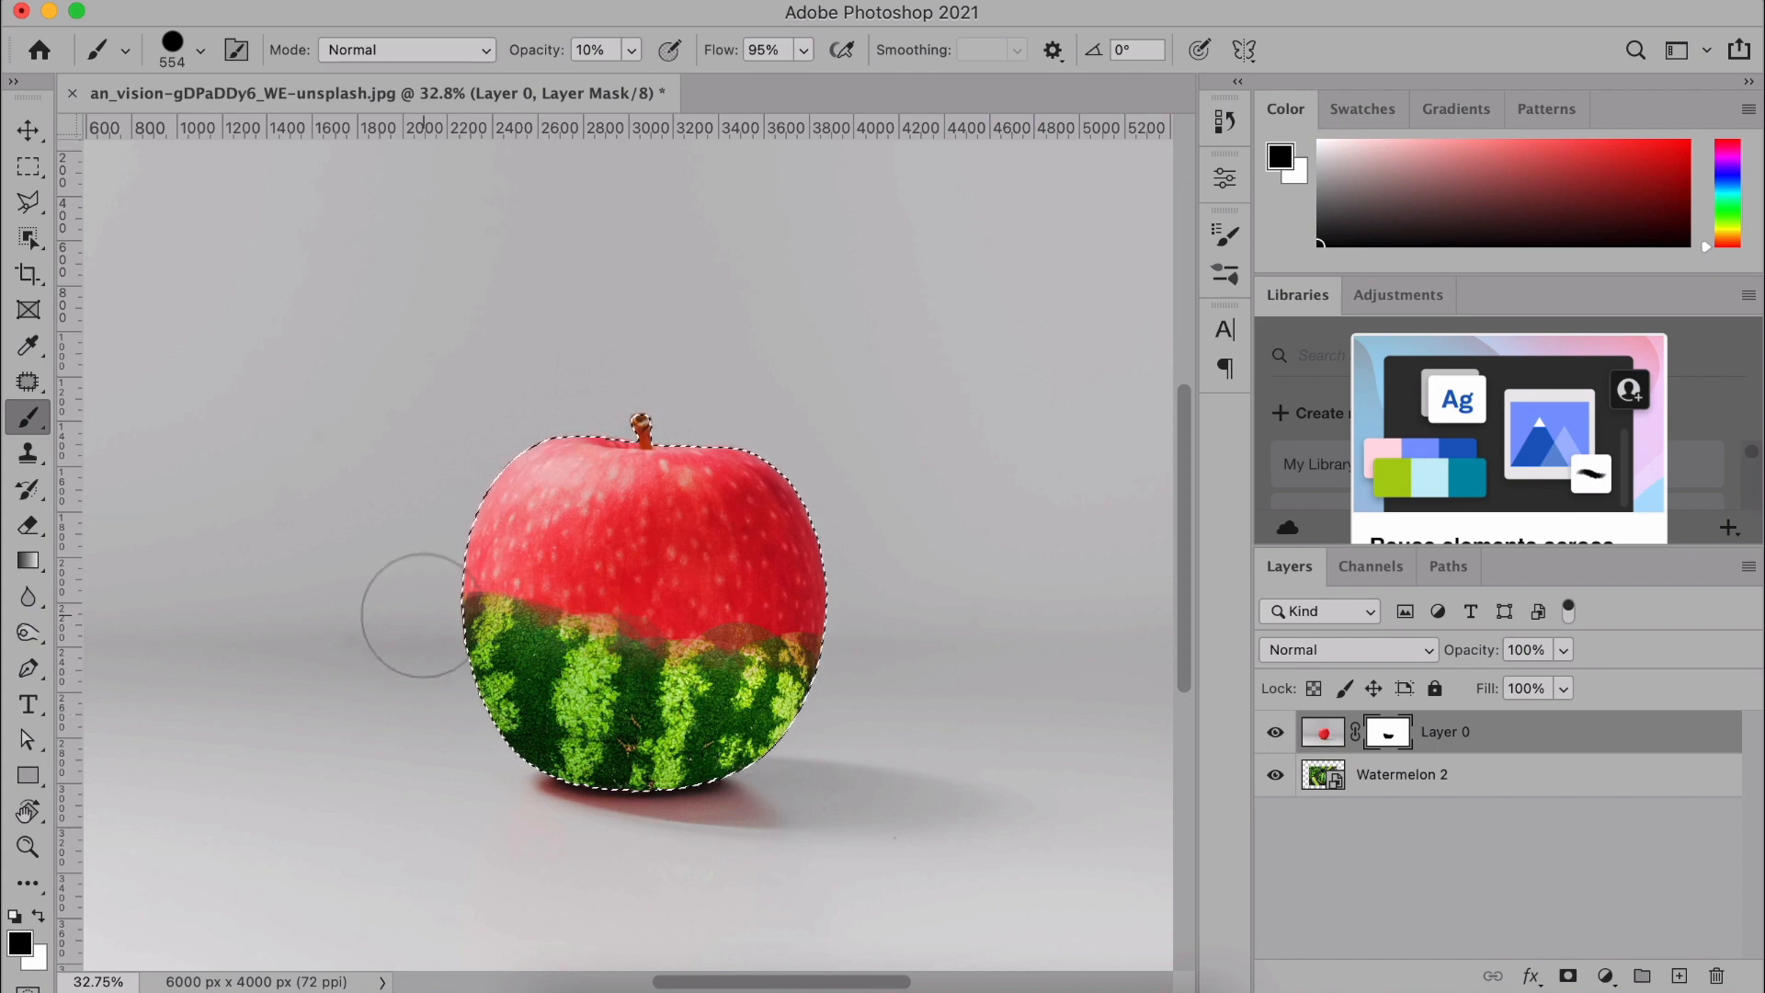
click(783, 700)
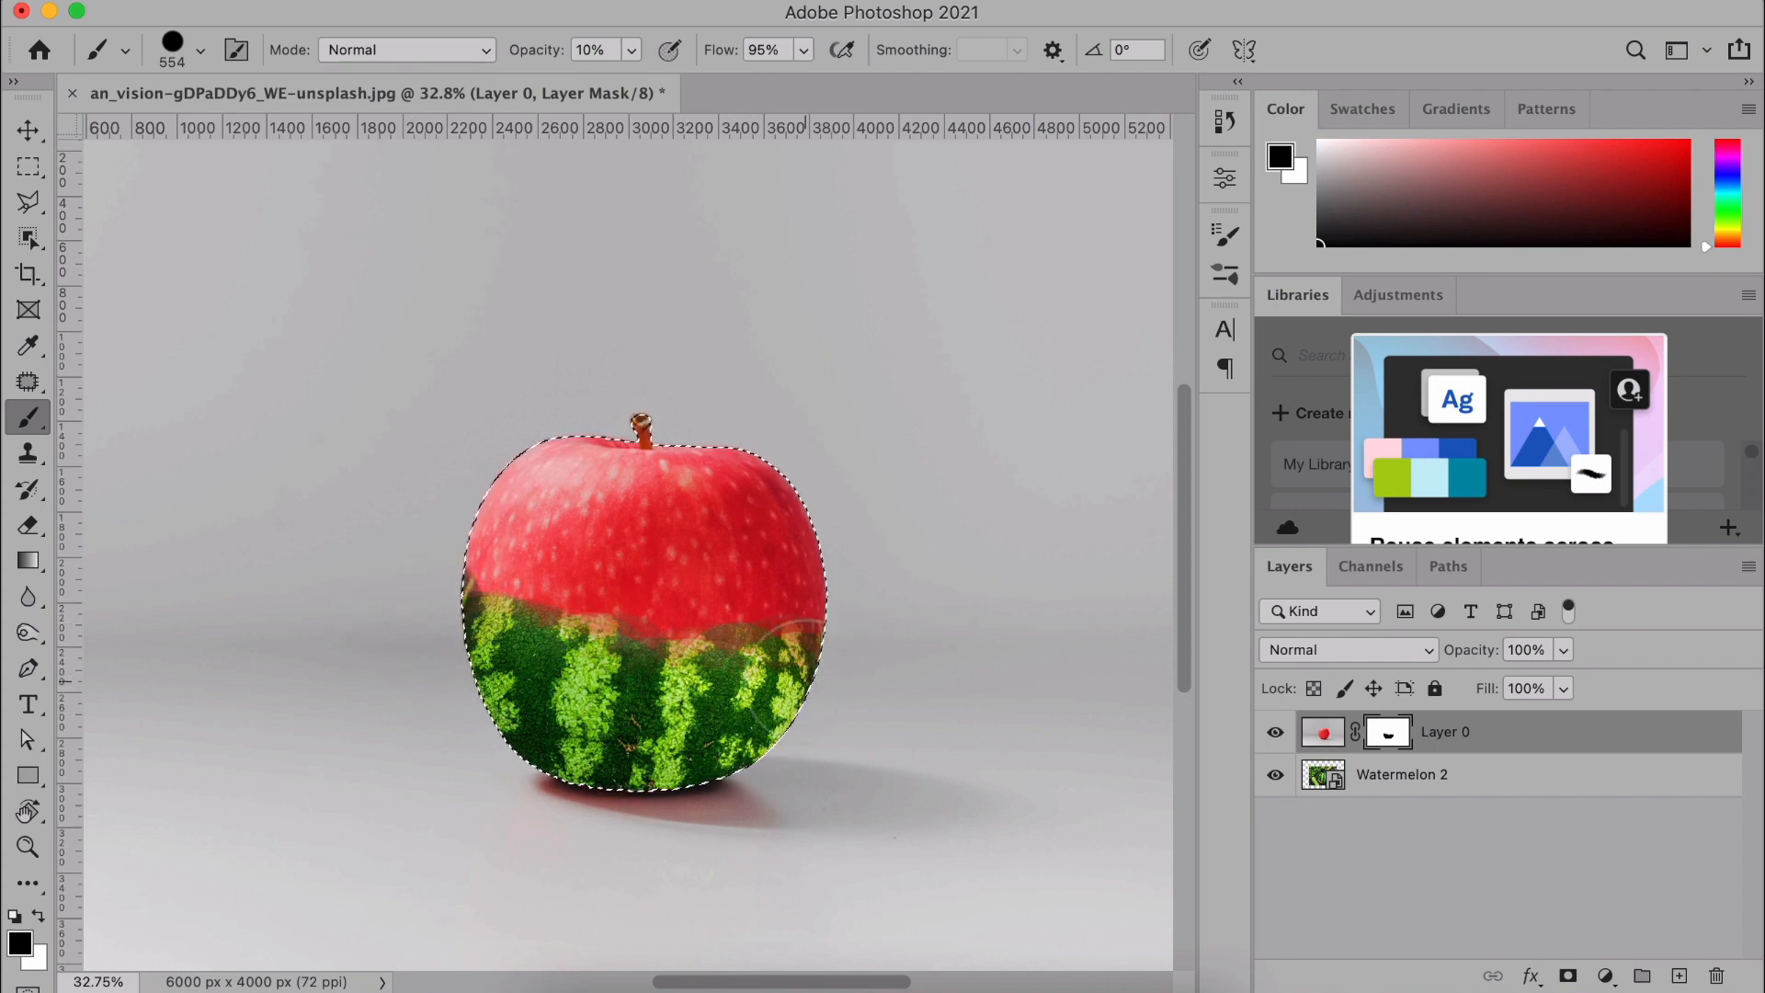
click(740, 698)
click(691, 694)
click(680, 685)
drag(685, 672, 781, 676)
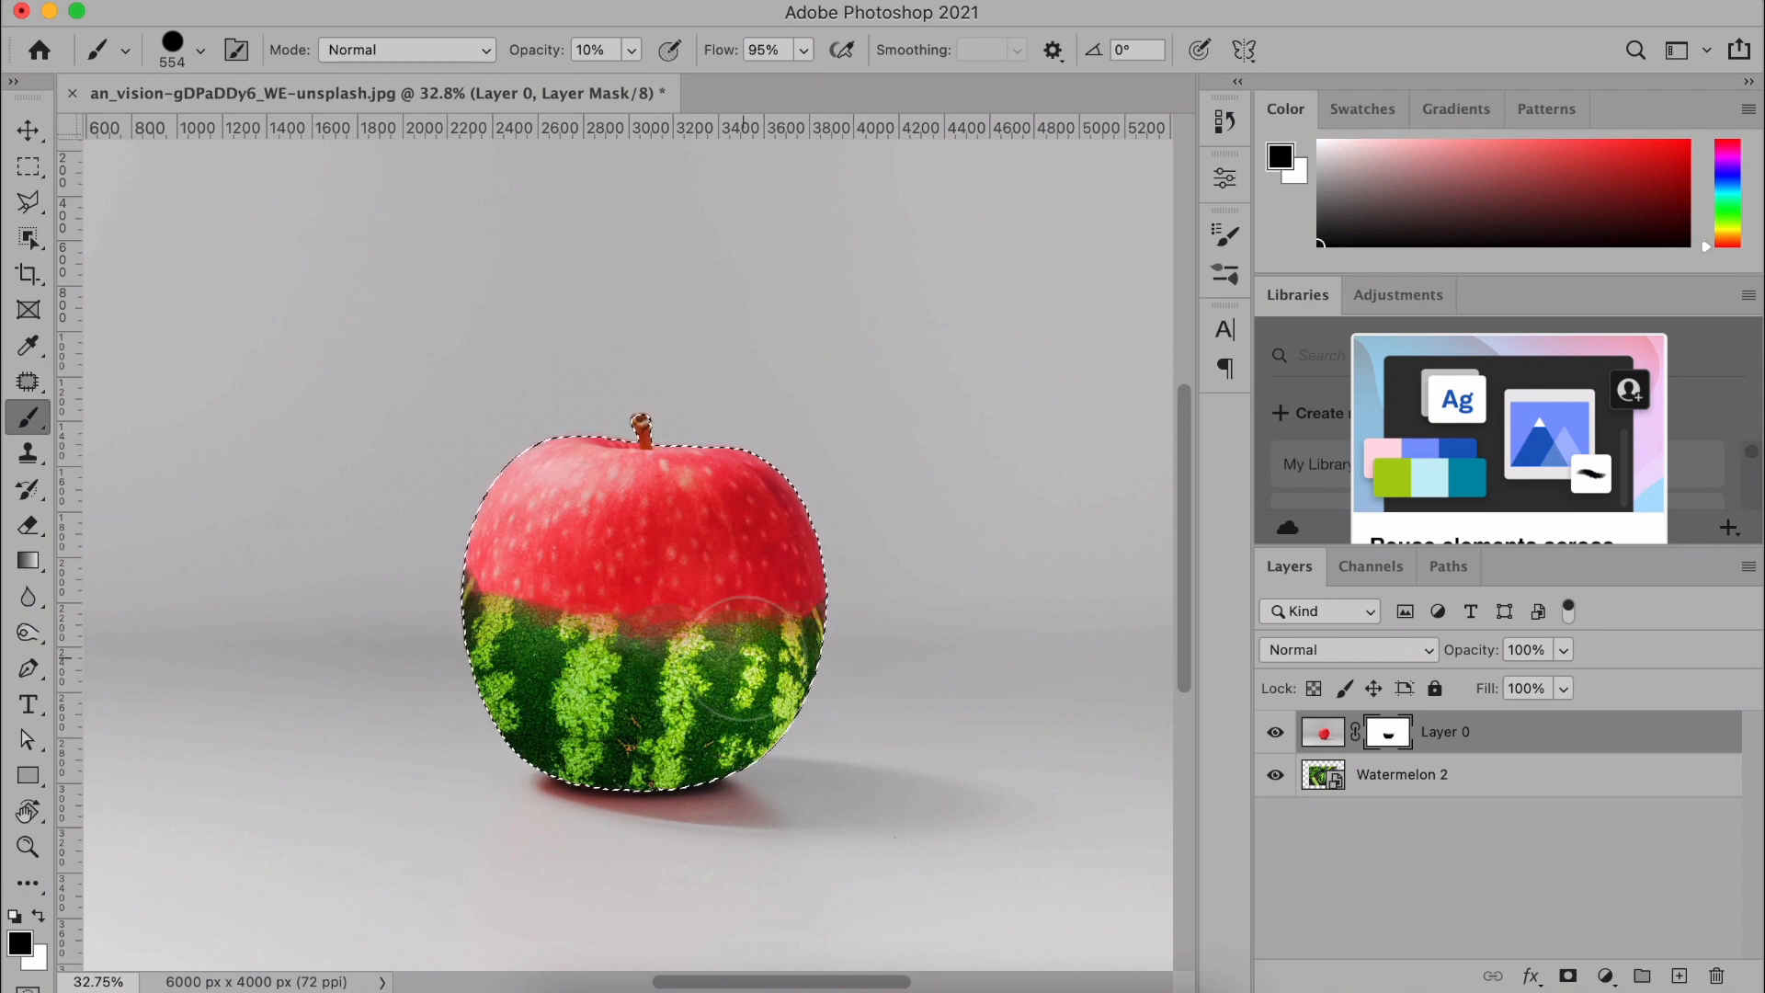
- Lower the mask brush's opacity to 4% for the finest blending of the transition
click(631, 50)
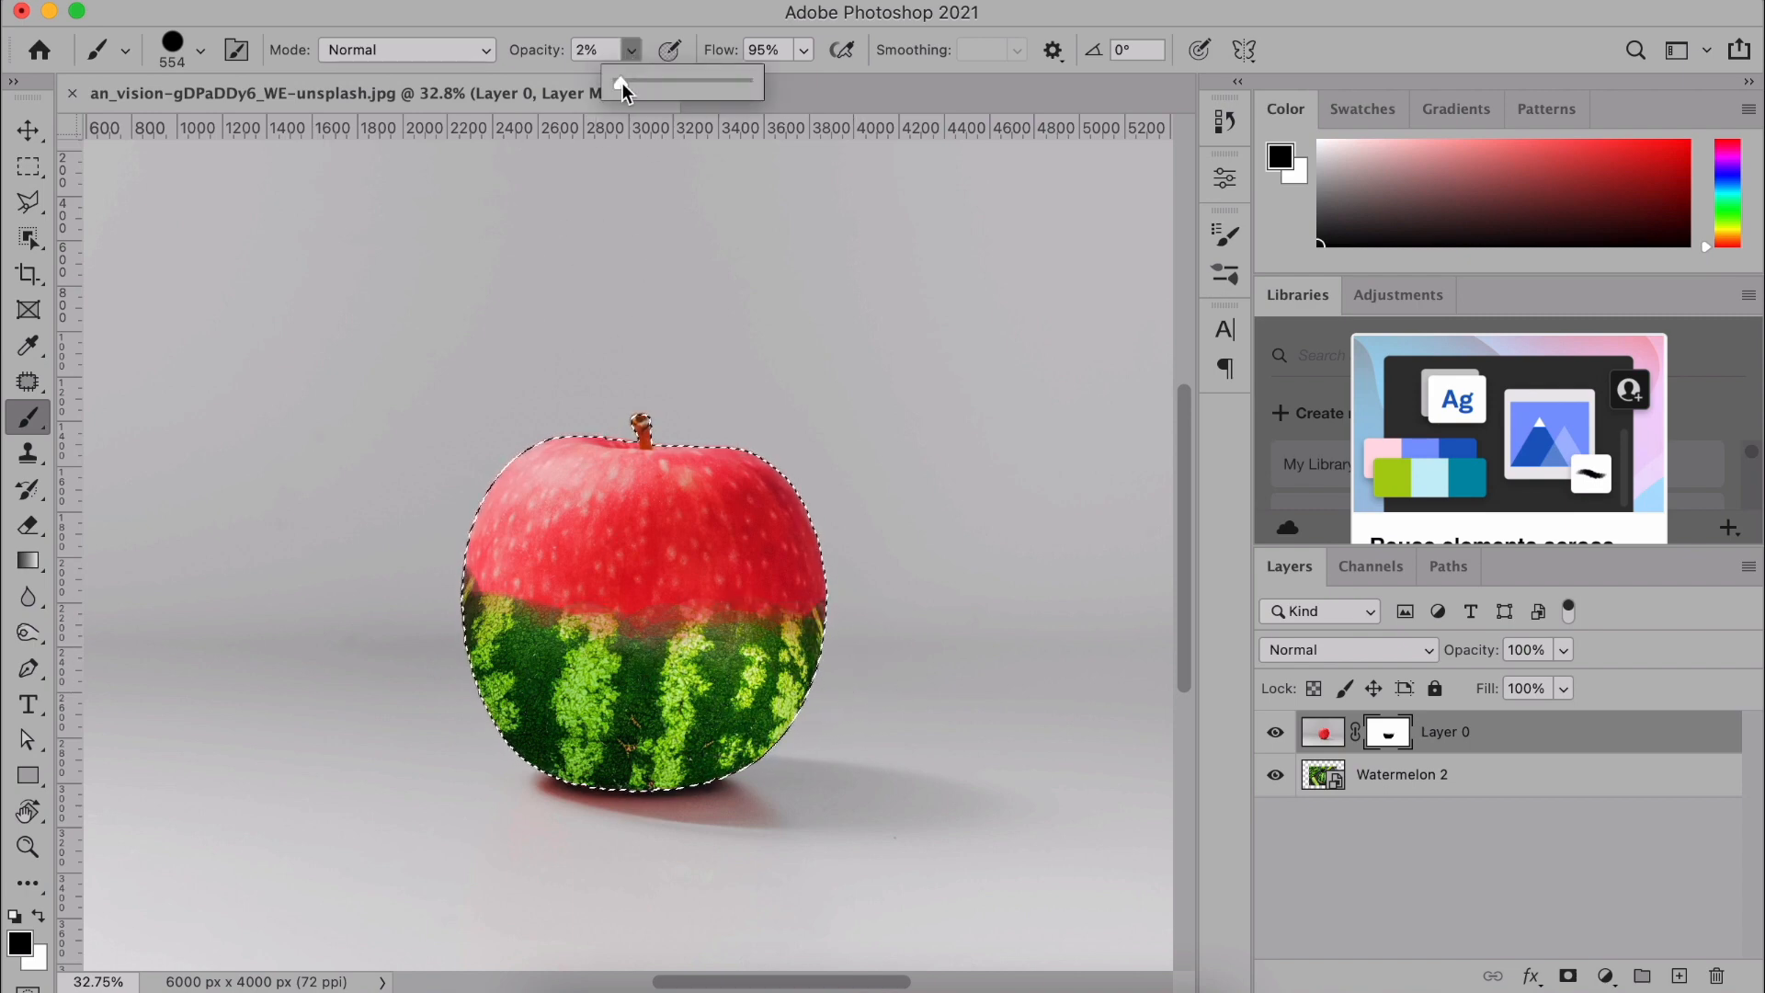
drag(622, 83, 619, 82)
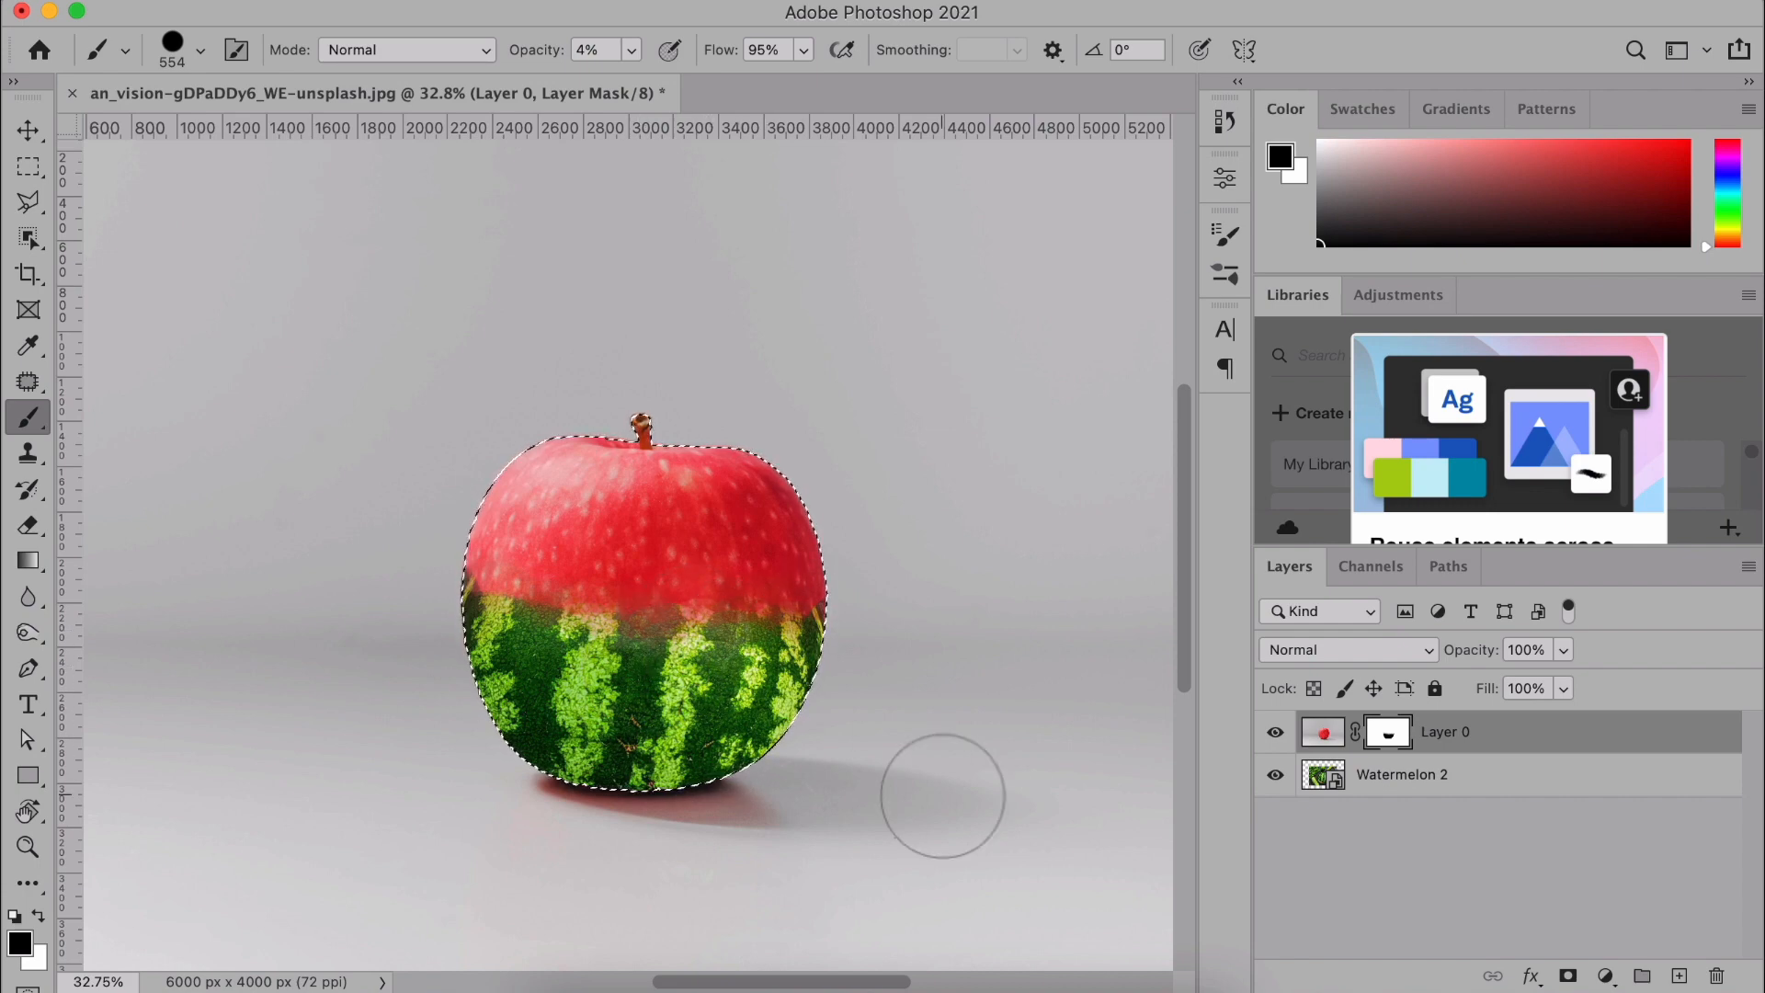
scroll(942, 795, down, 1)
scroll(942, 796, down, 1)
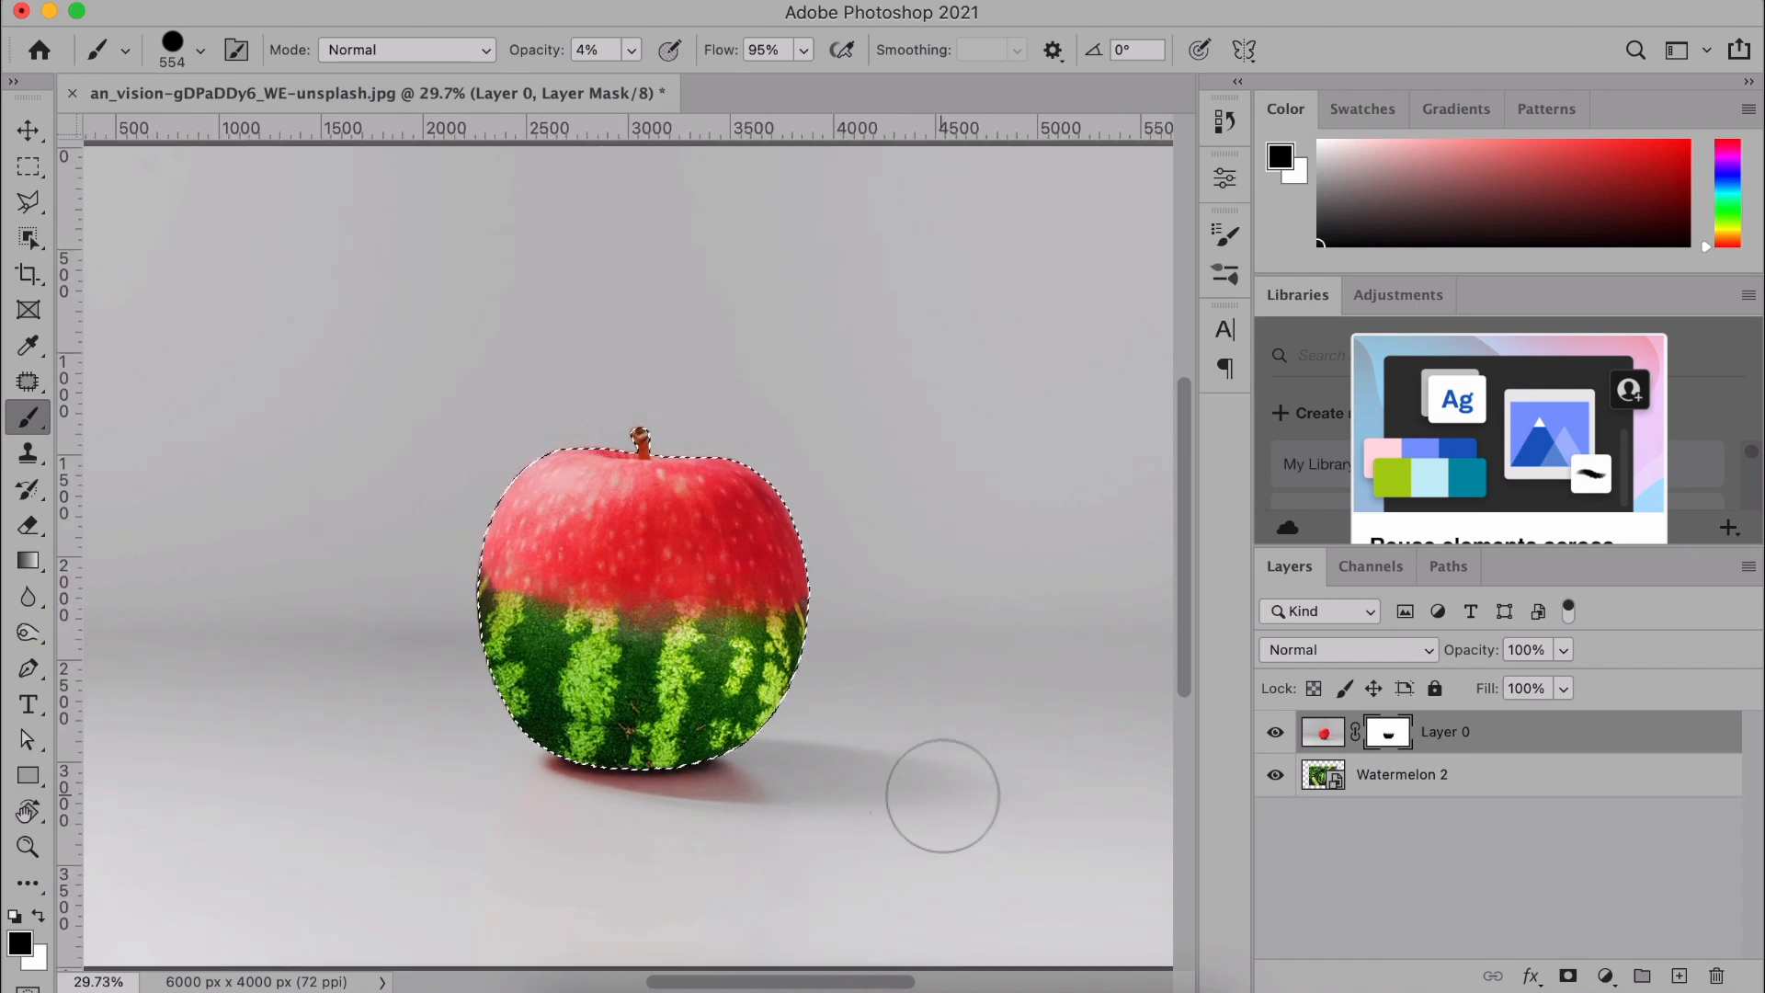
- Deselect the apple and paint white on the layer mask across the red-to-green transition at 4% opacity to refine the blend
key(super+d)
scroll(942, 795, down, 2)
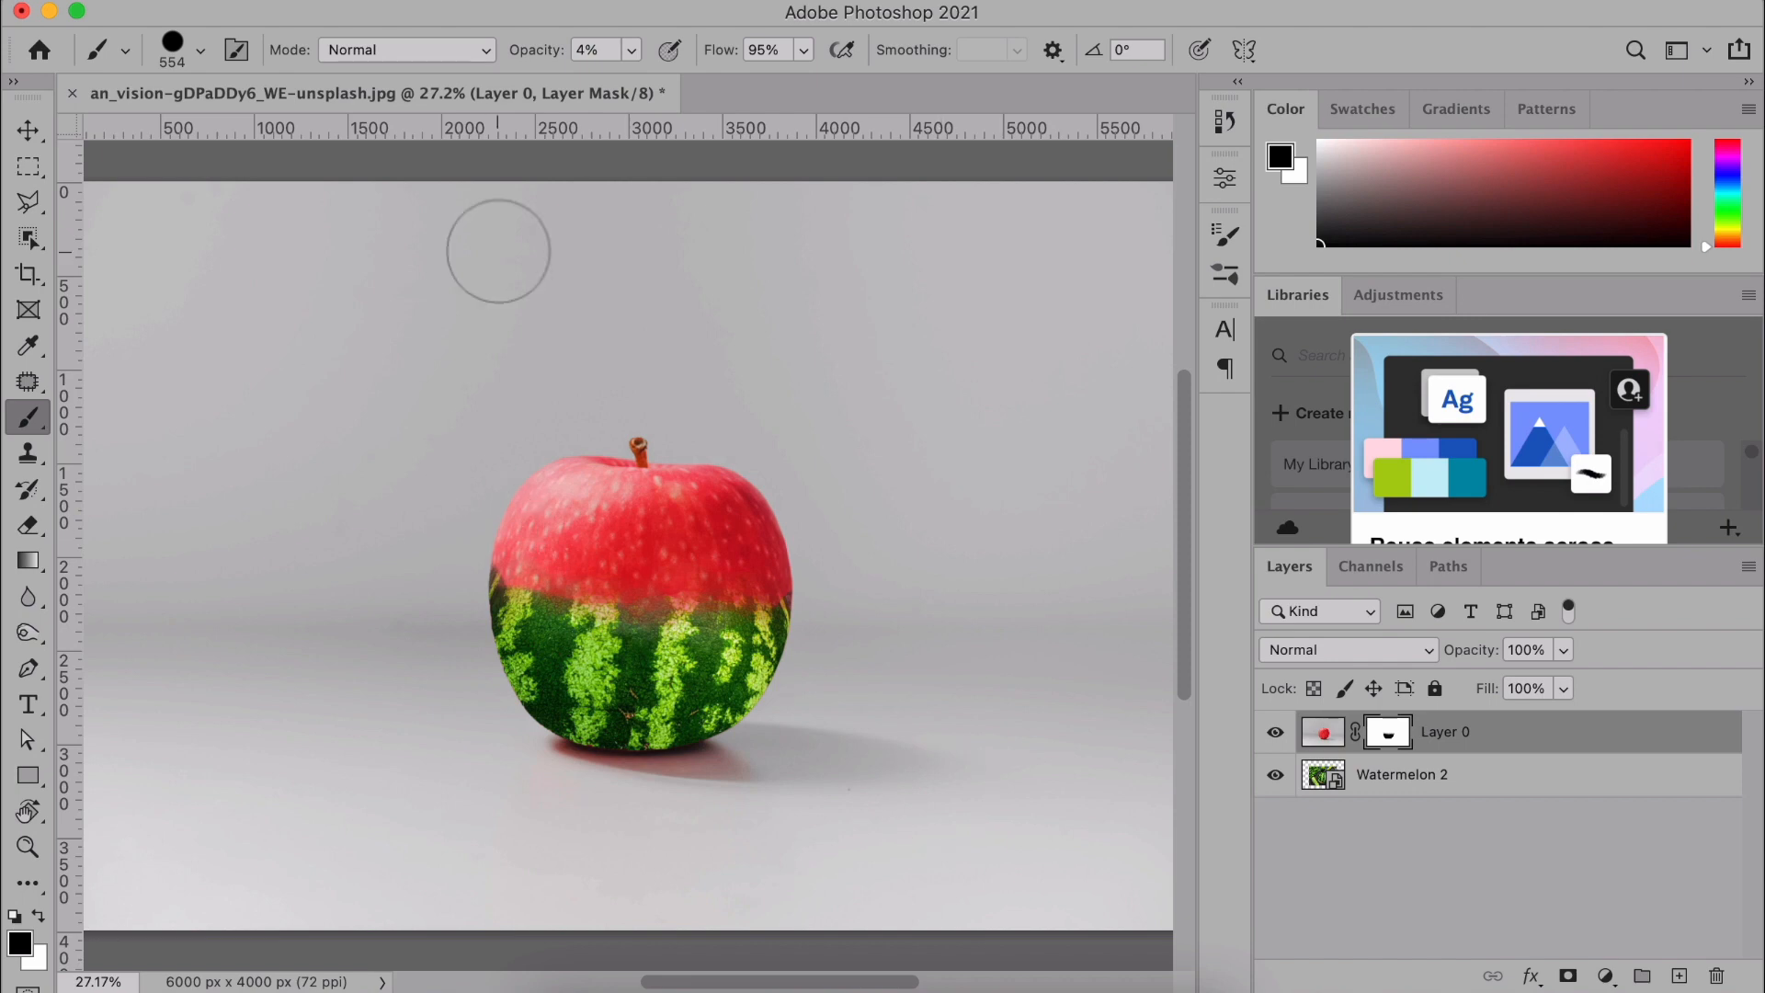
click(41, 914)
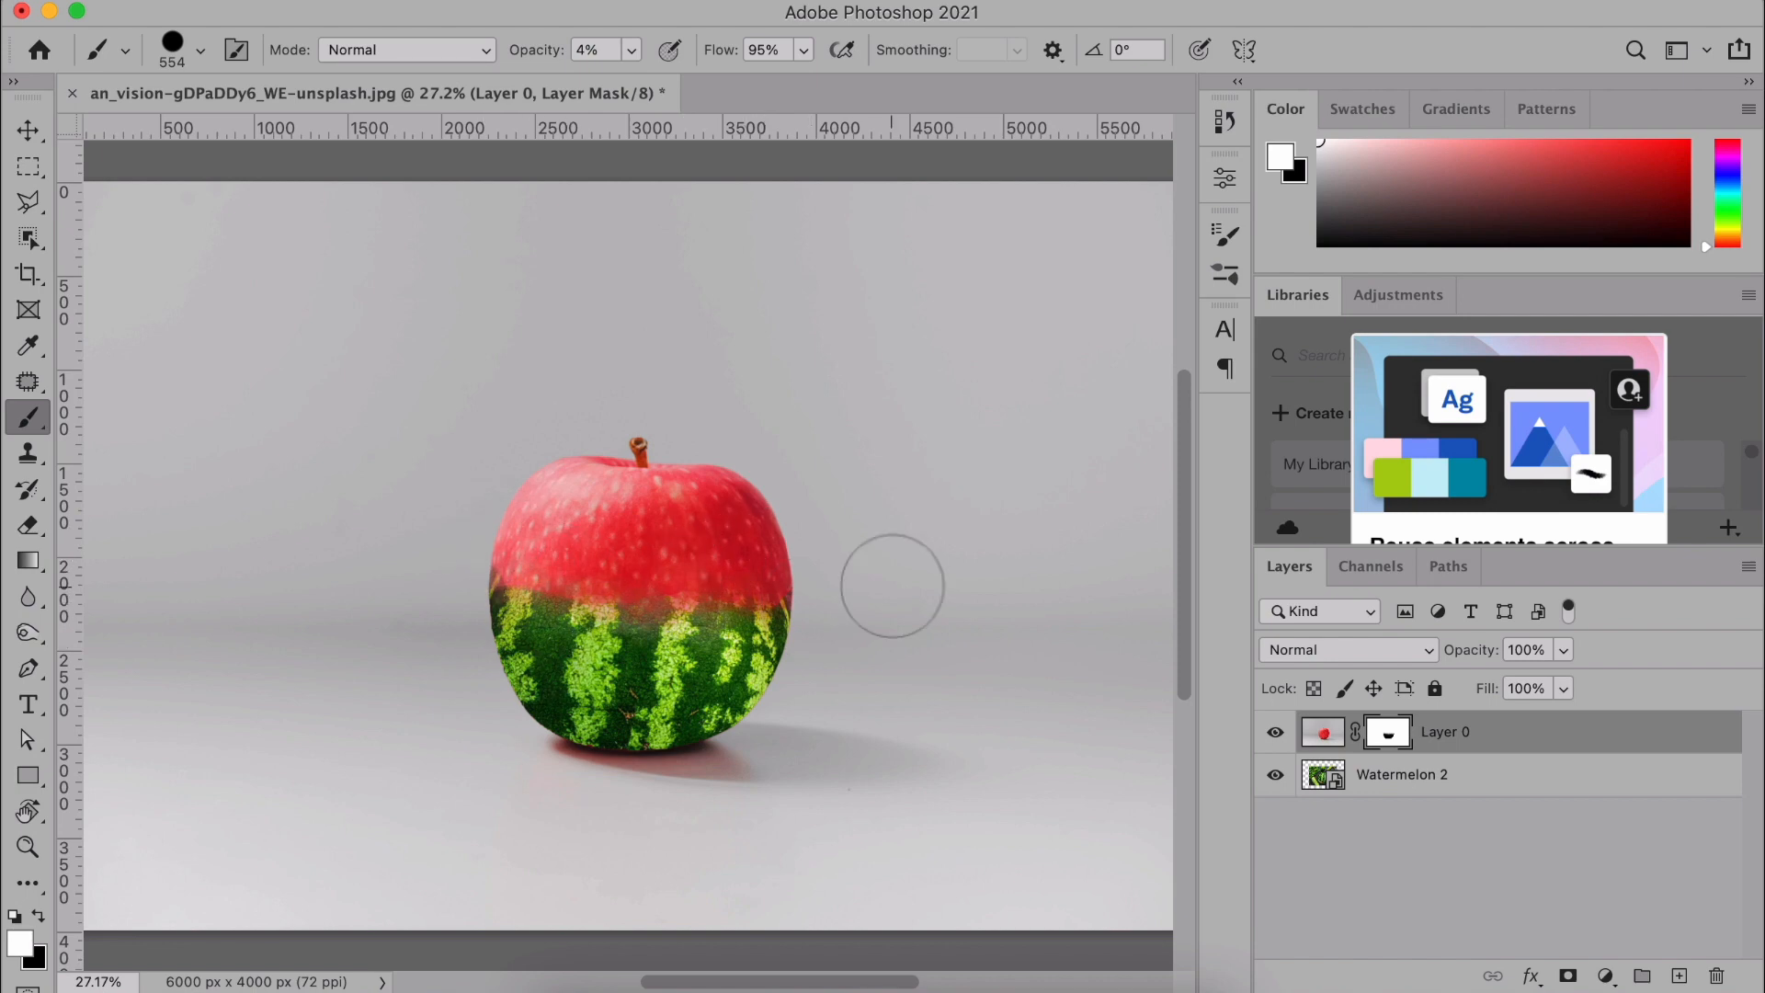
key(super+0)
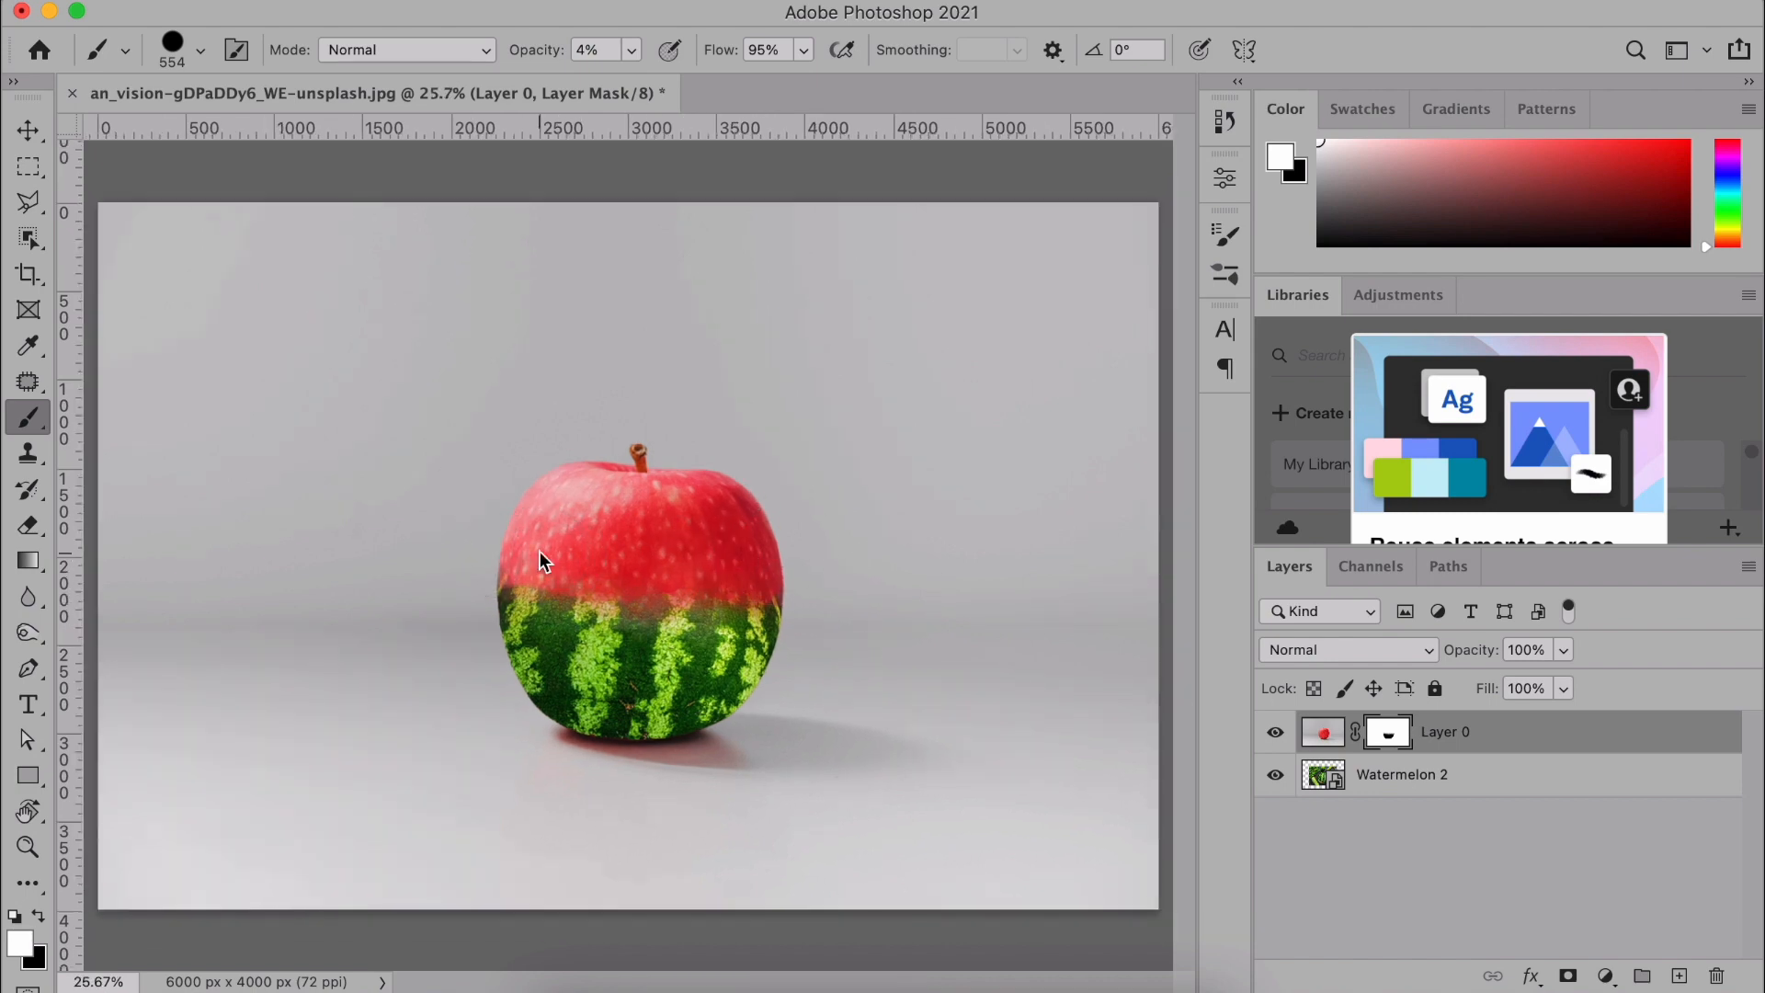
mouse_move(535, 544)
mouse_down()
mouse_move(560, 582)
mouse_move(706, 589)
mouse_move(736, 616)
mouse_up()
scroll(855, 642, down, 2)
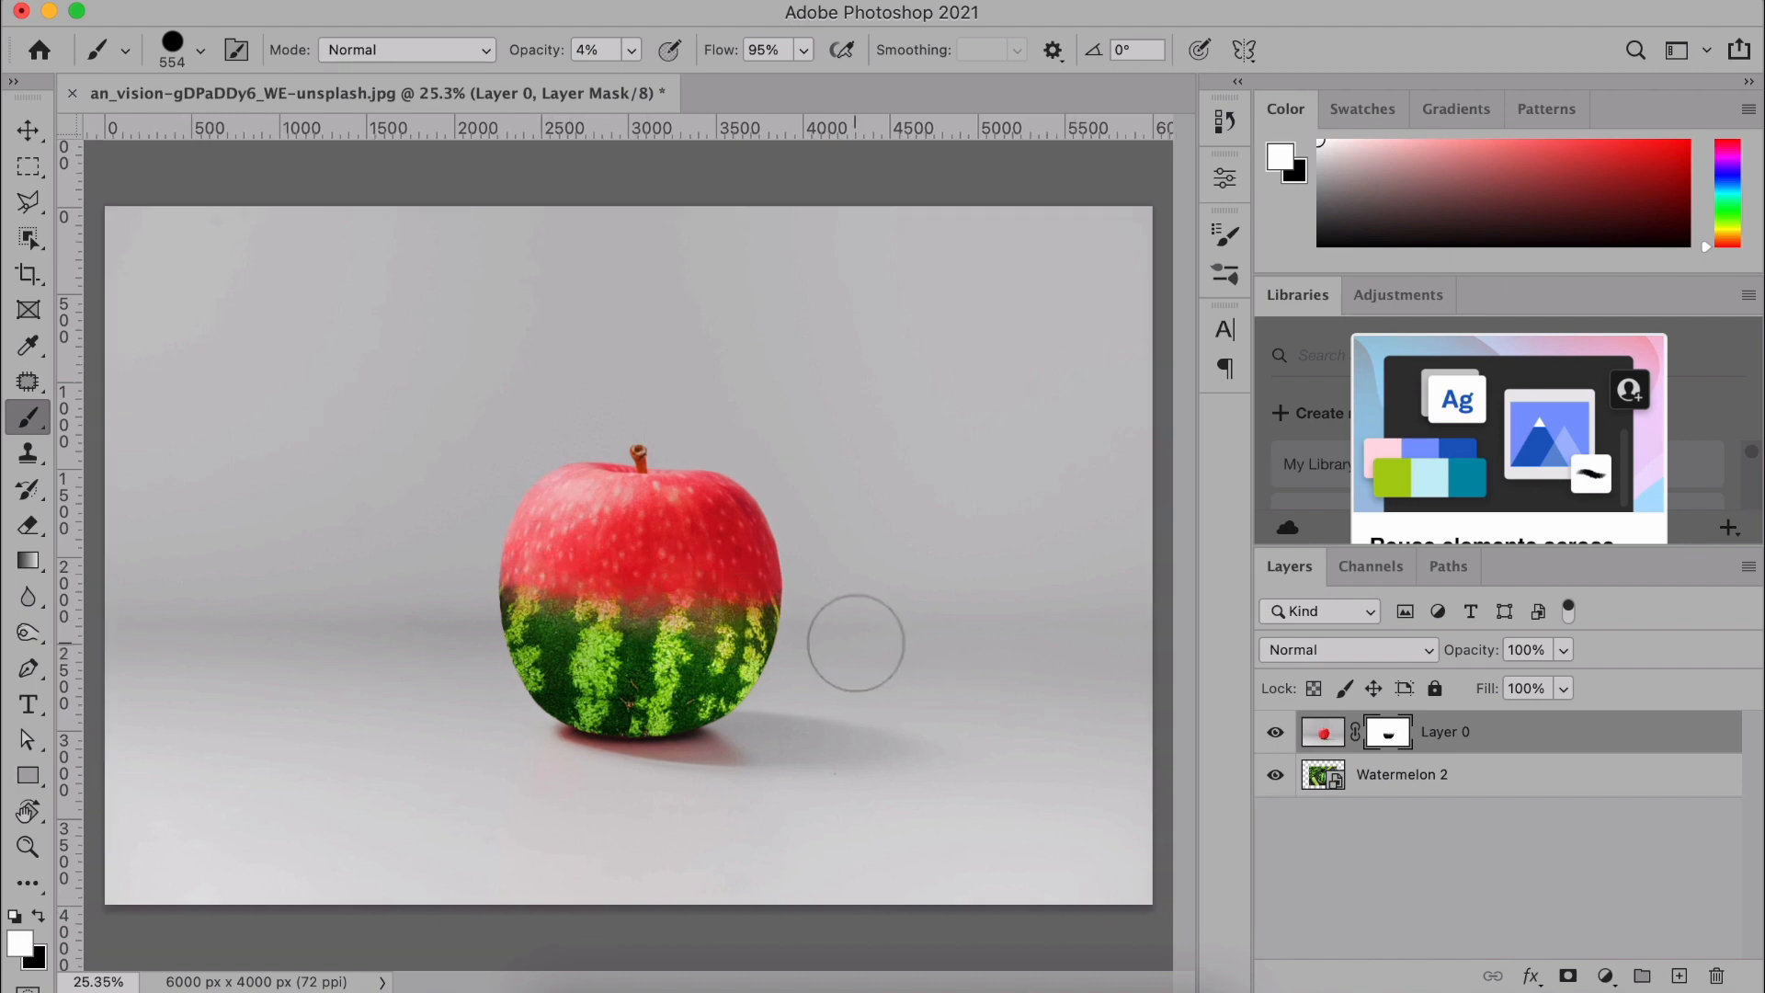
key(v)
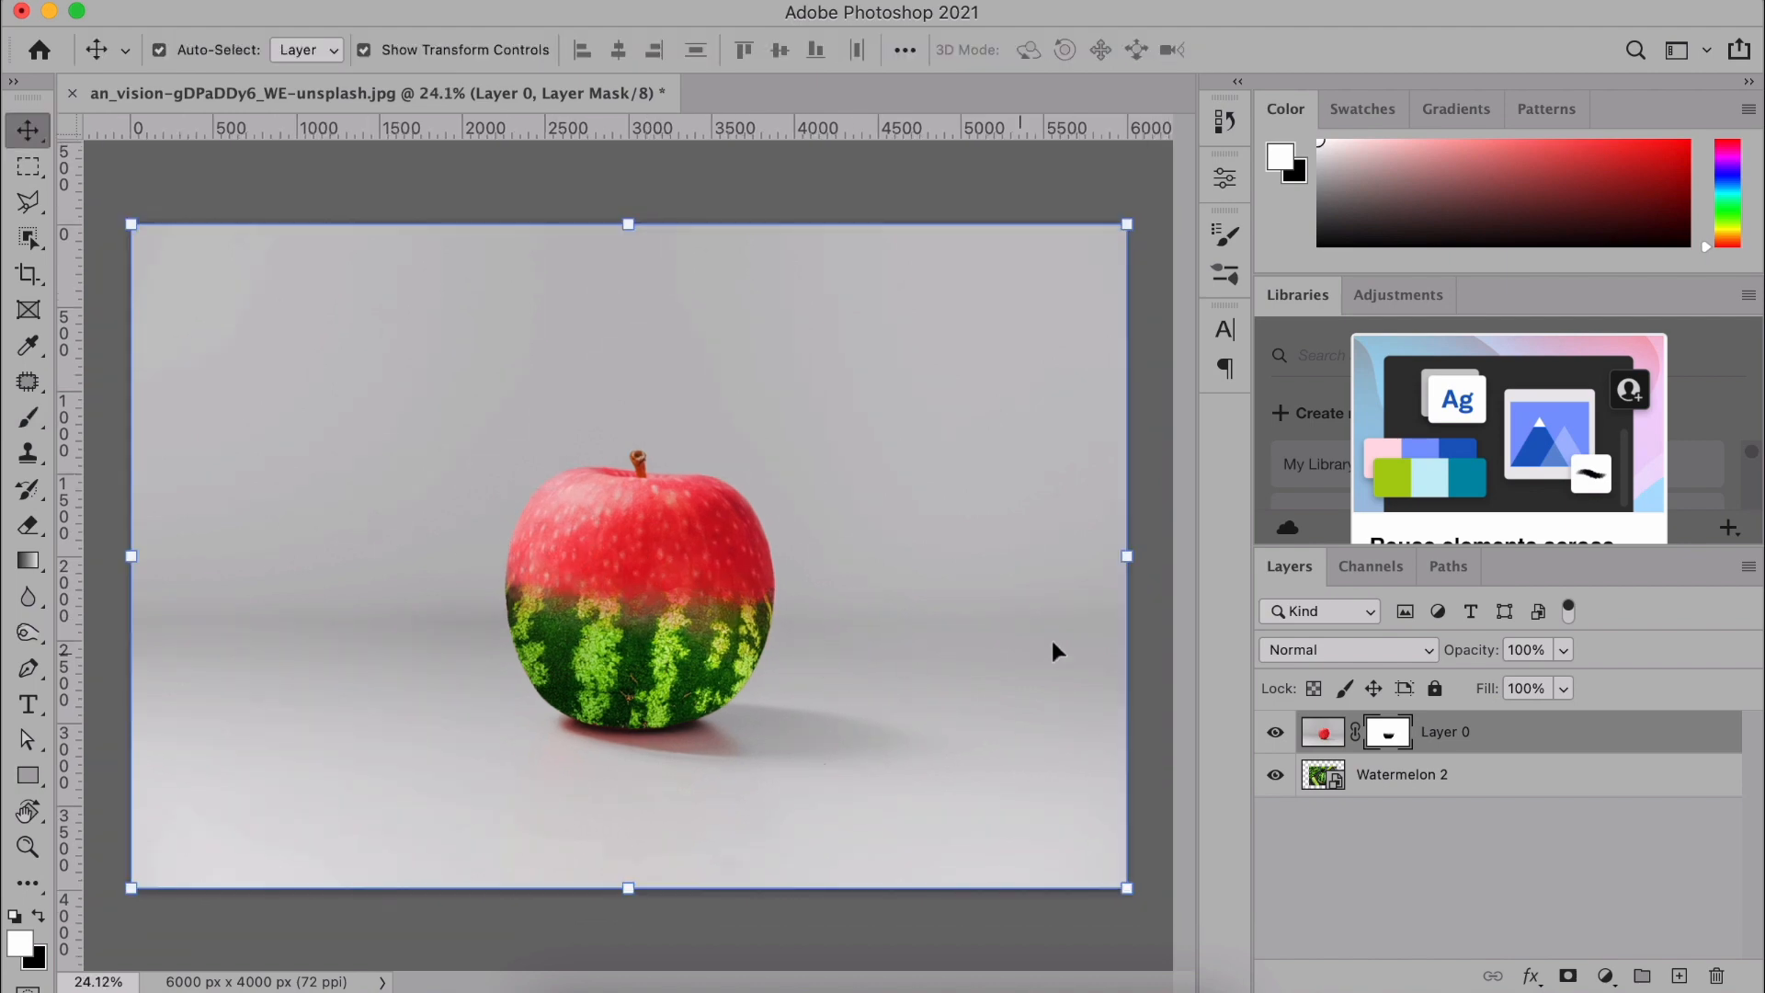
key(ctrl+t)
key(Escape)
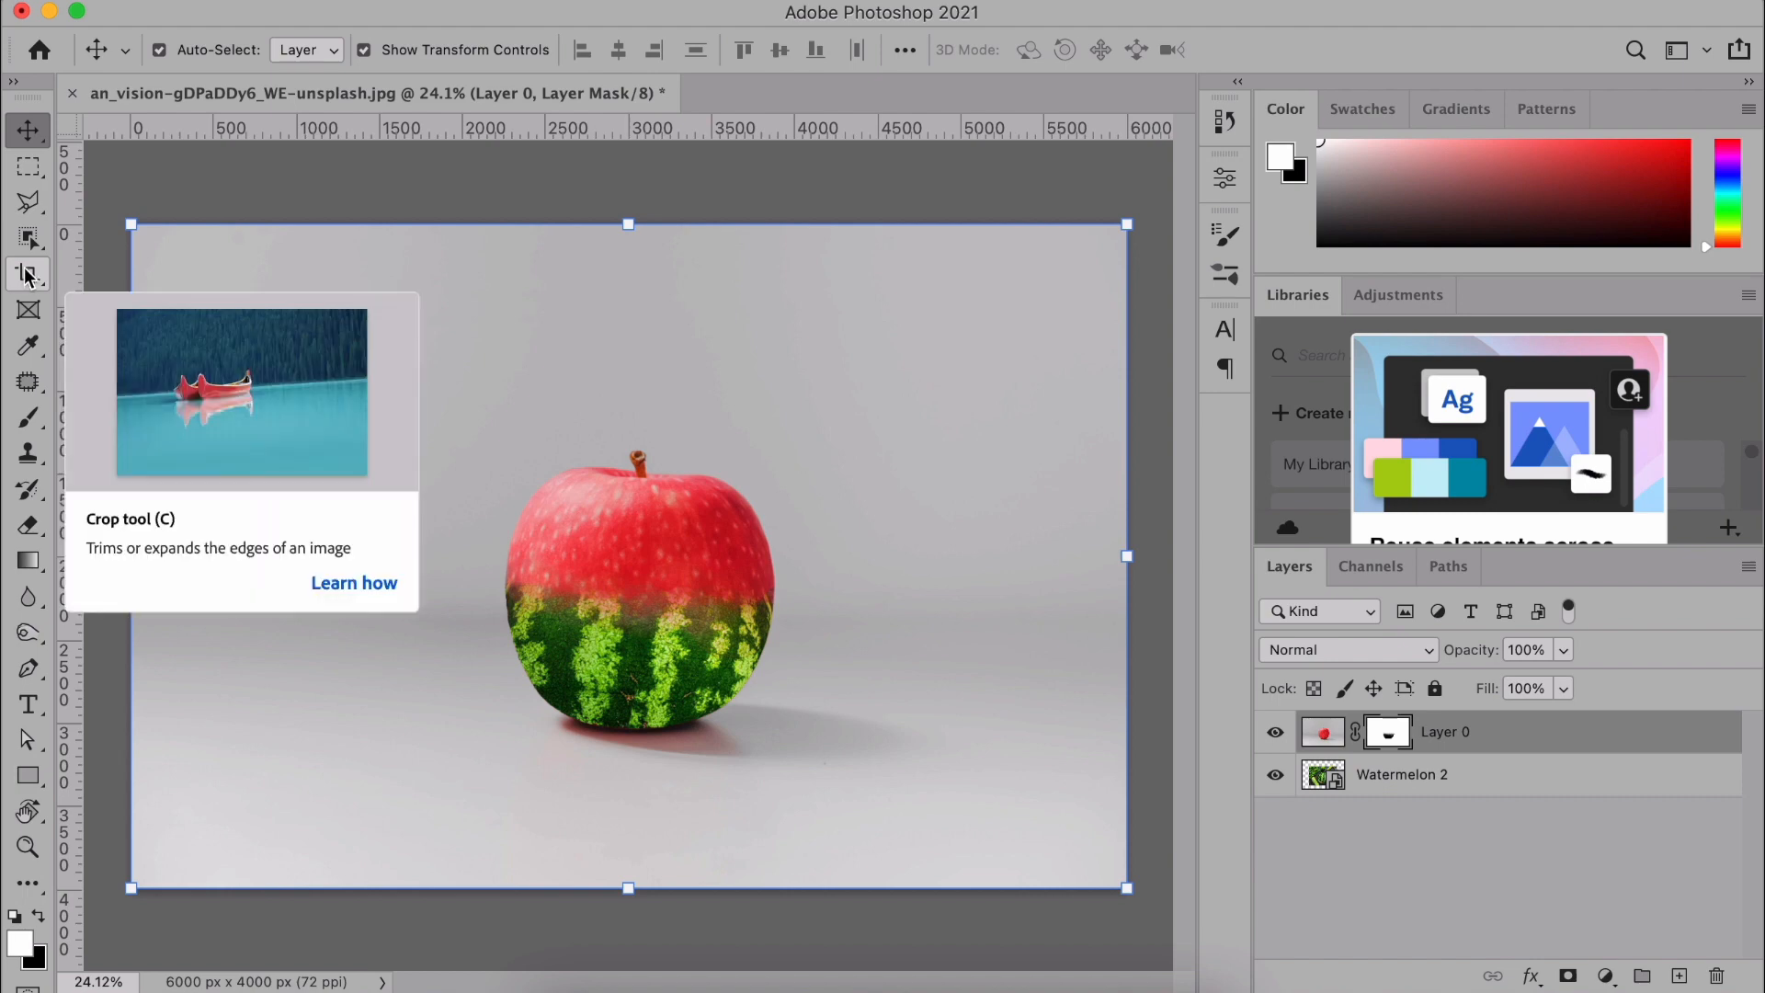
- Select the reddish shadow beneath the fruit with the Rectangular Marquee tool and add a Hue/Saturation adjustment layer limited to it
click(28, 168)
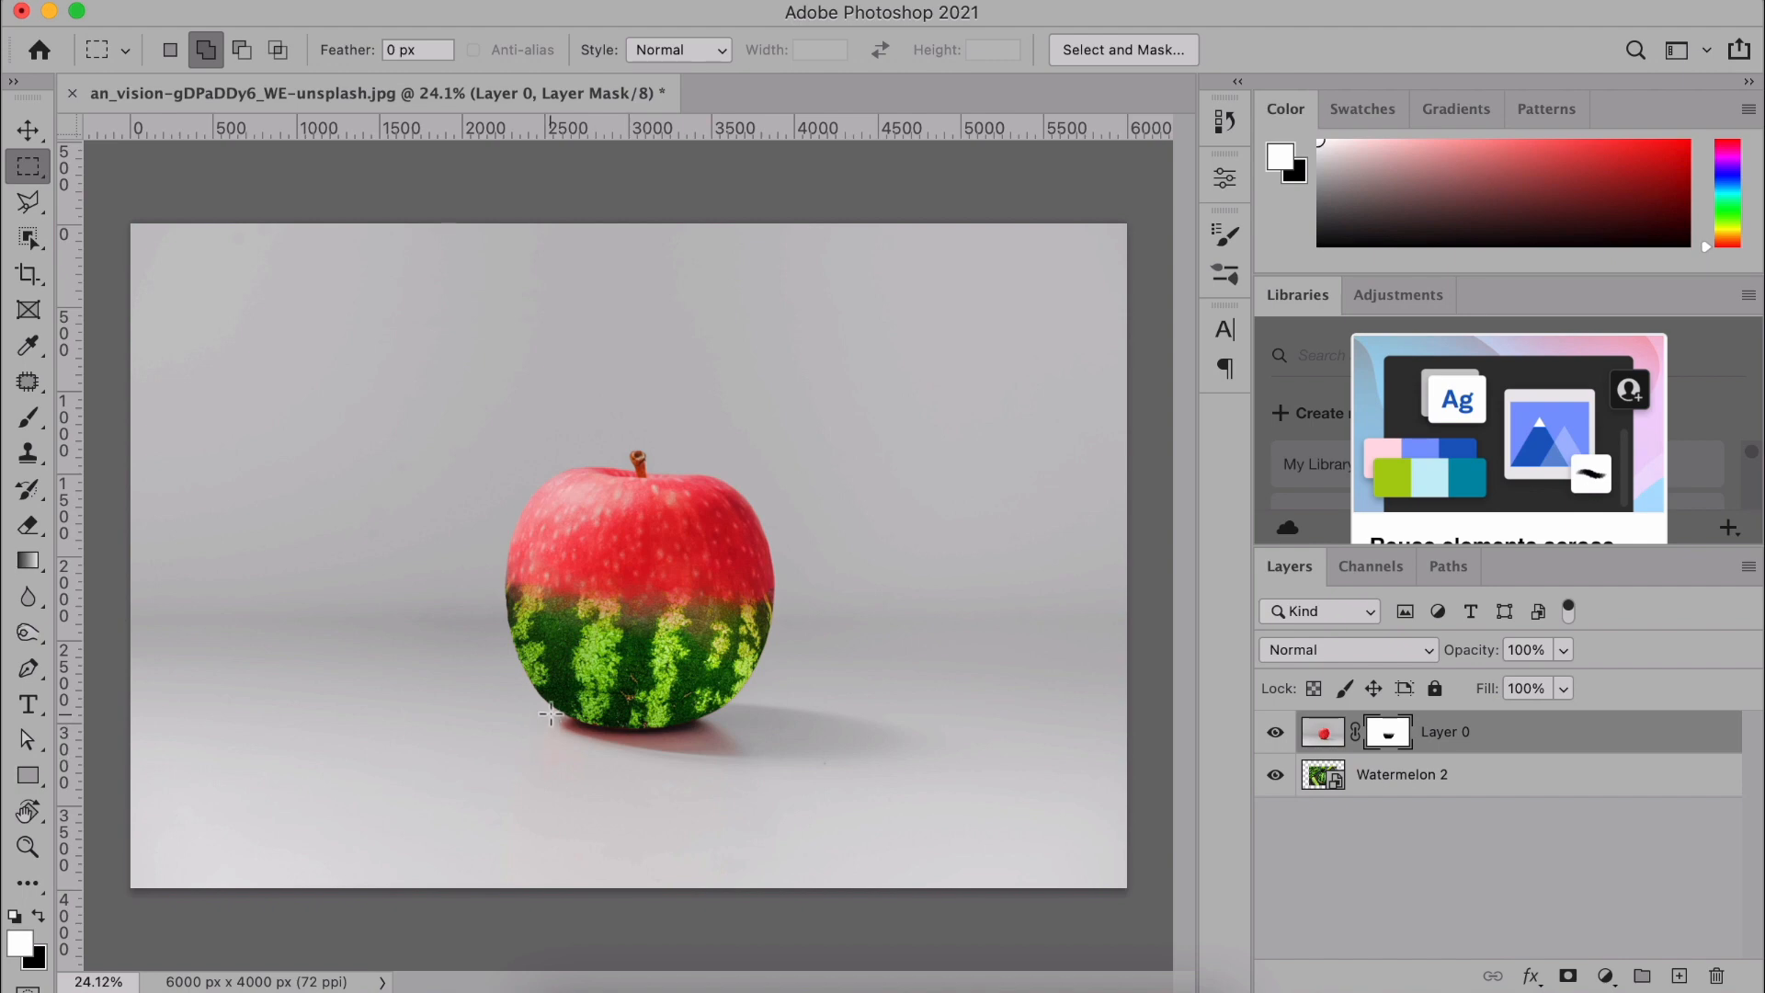
drag(549, 714, 766, 772)
click(1606, 977)
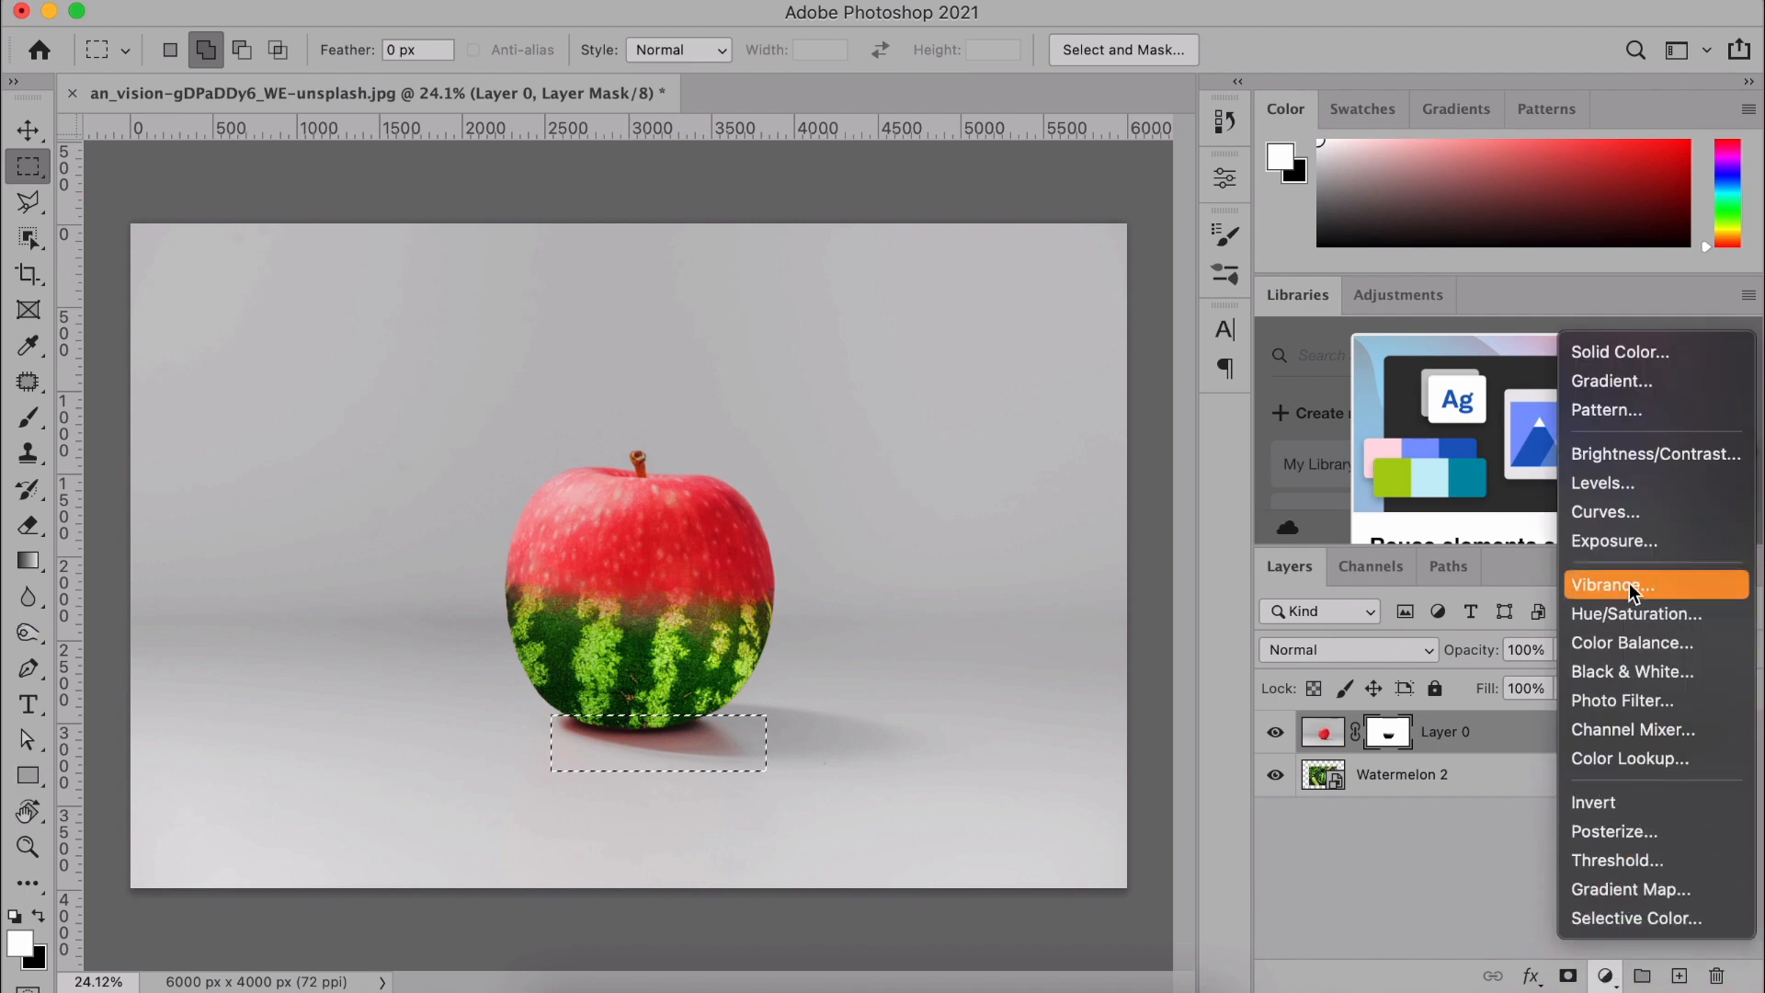
click(1630, 609)
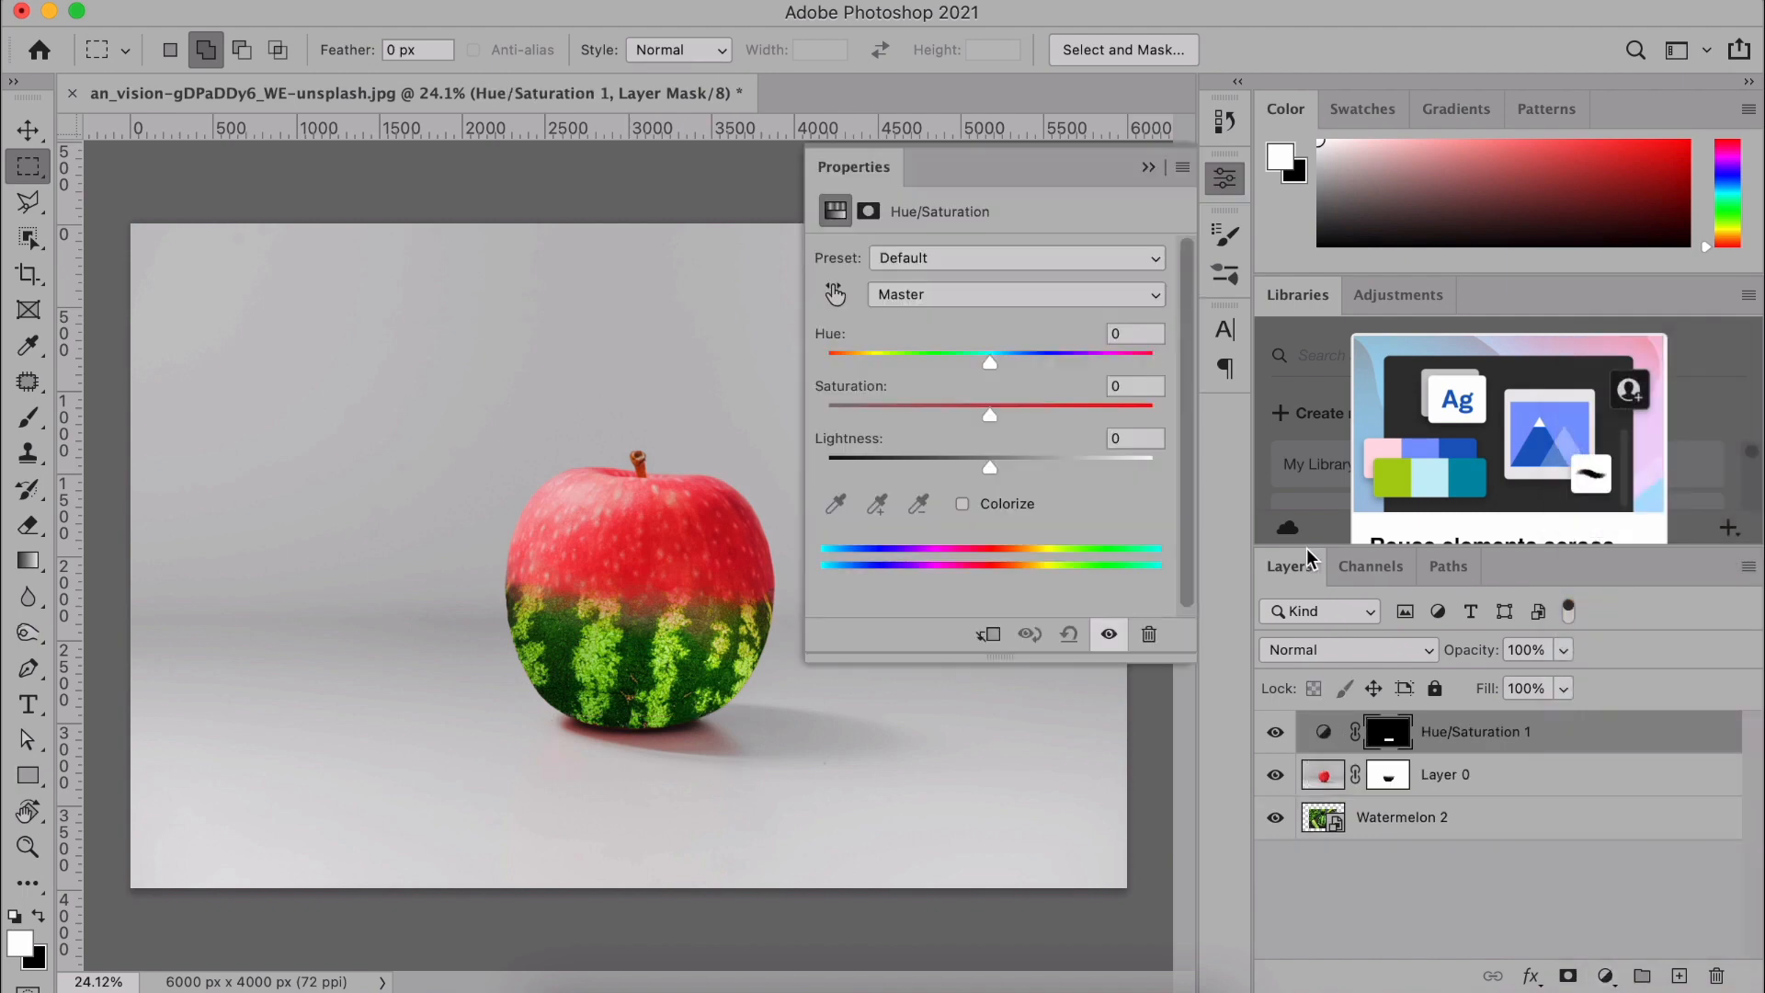
- Set the adjustment's Hue to +52 and clip it to the apple layer below
drag(973, 358, 1007, 364)
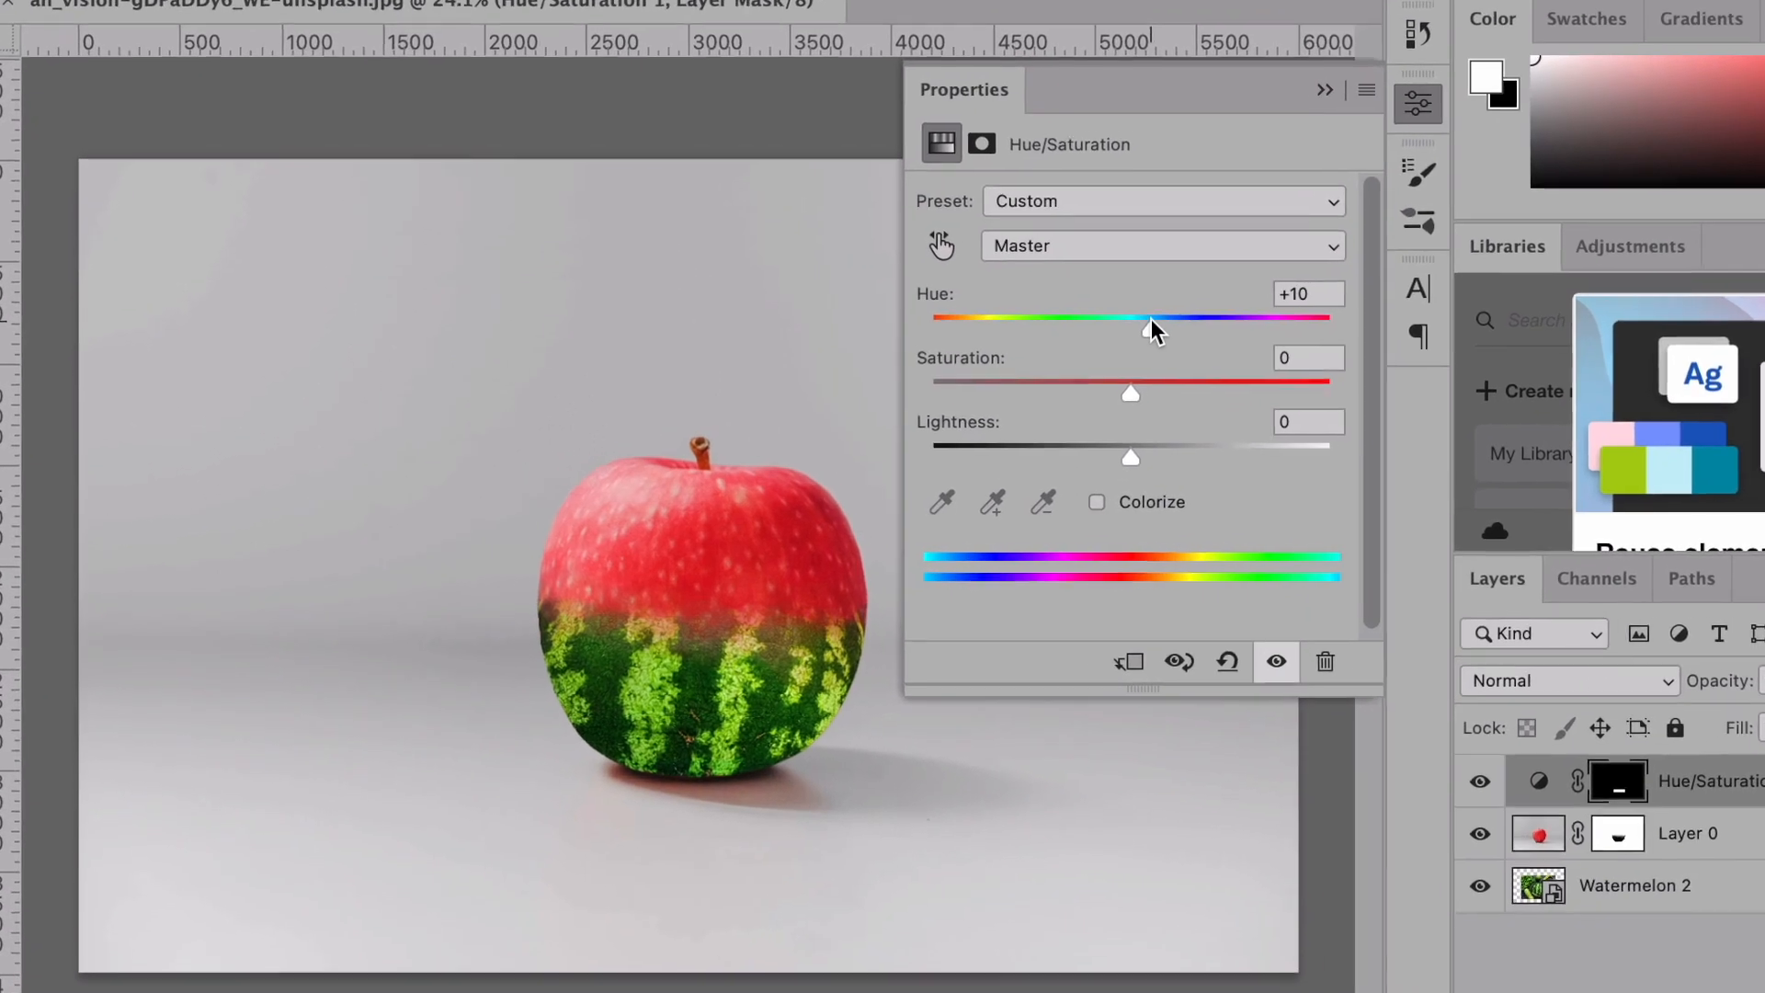
drag(1151, 320, 1180, 325)
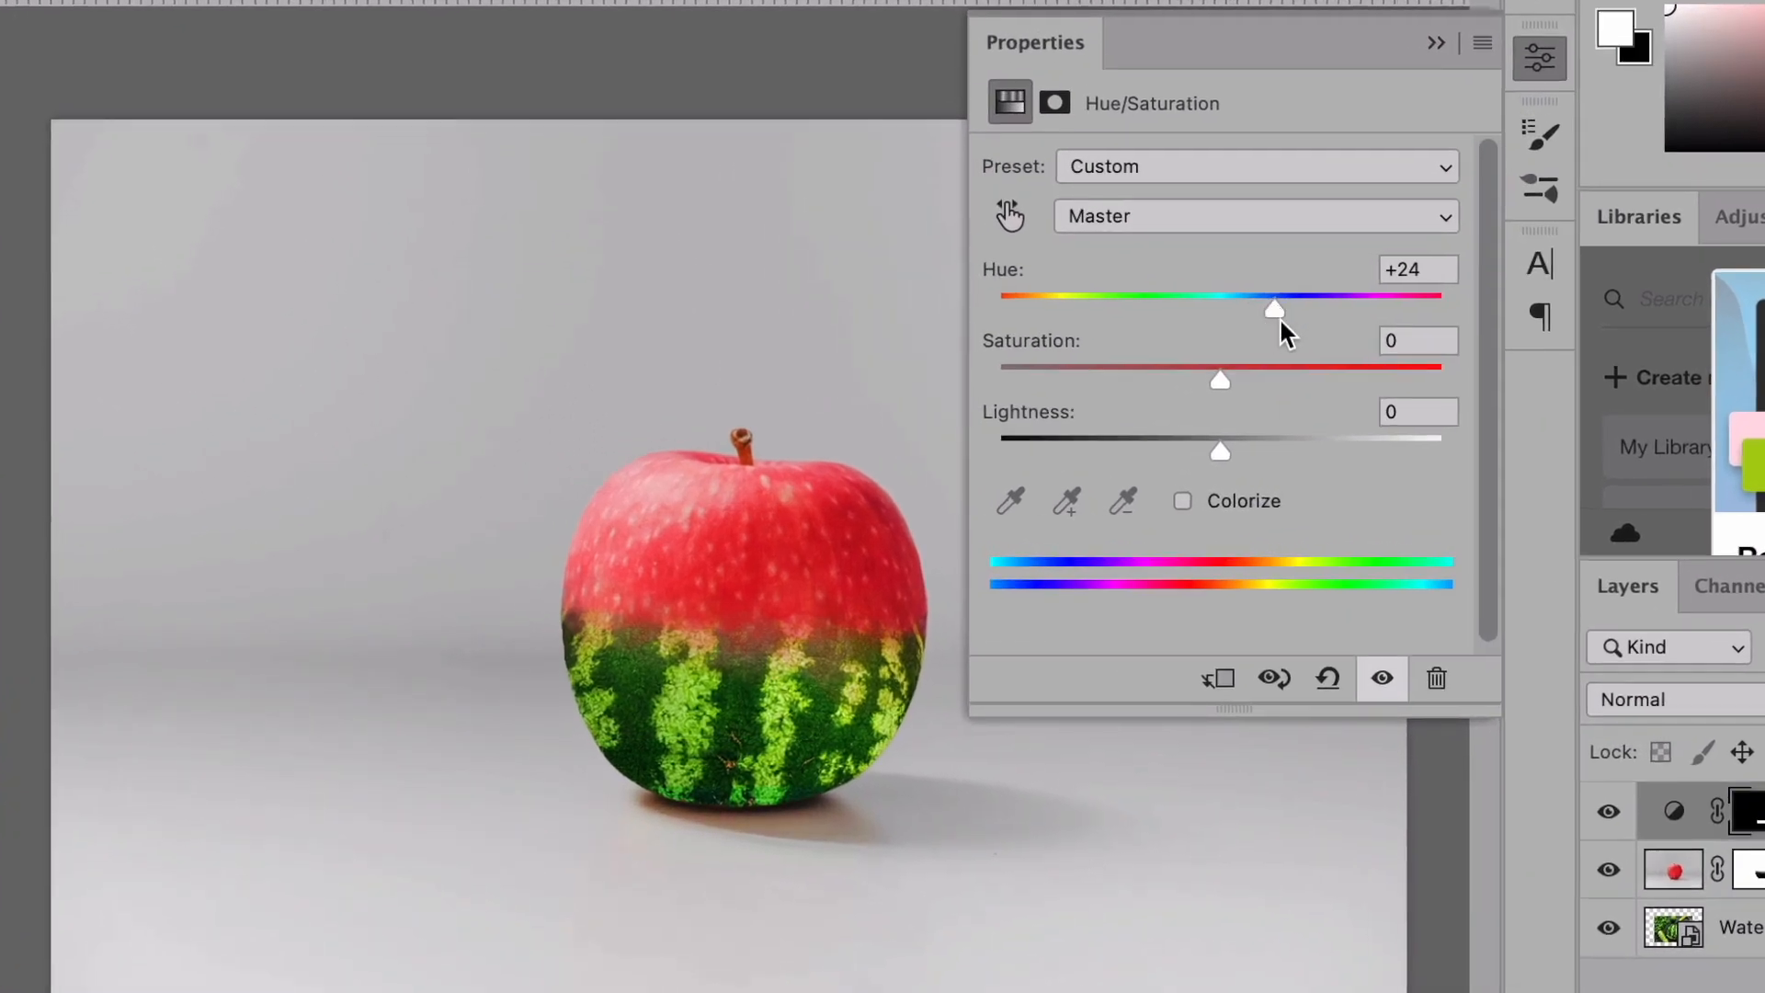
drag(1279, 309, 1329, 309)
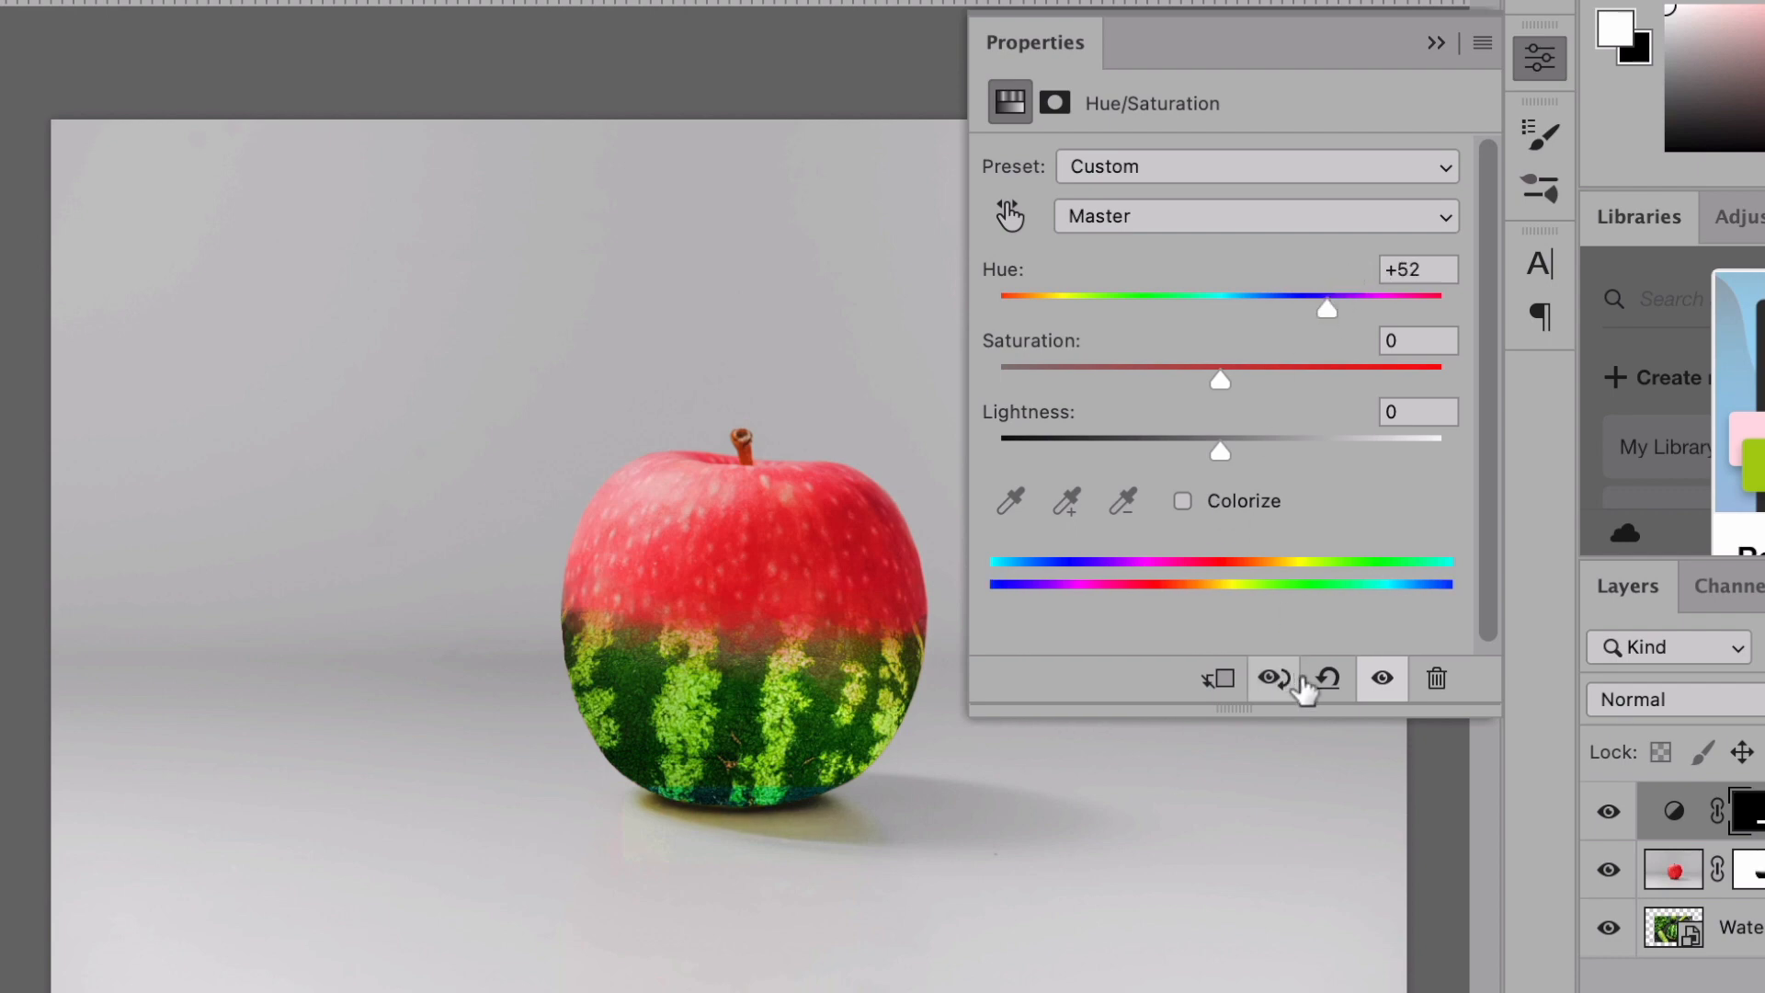
click(1222, 679)
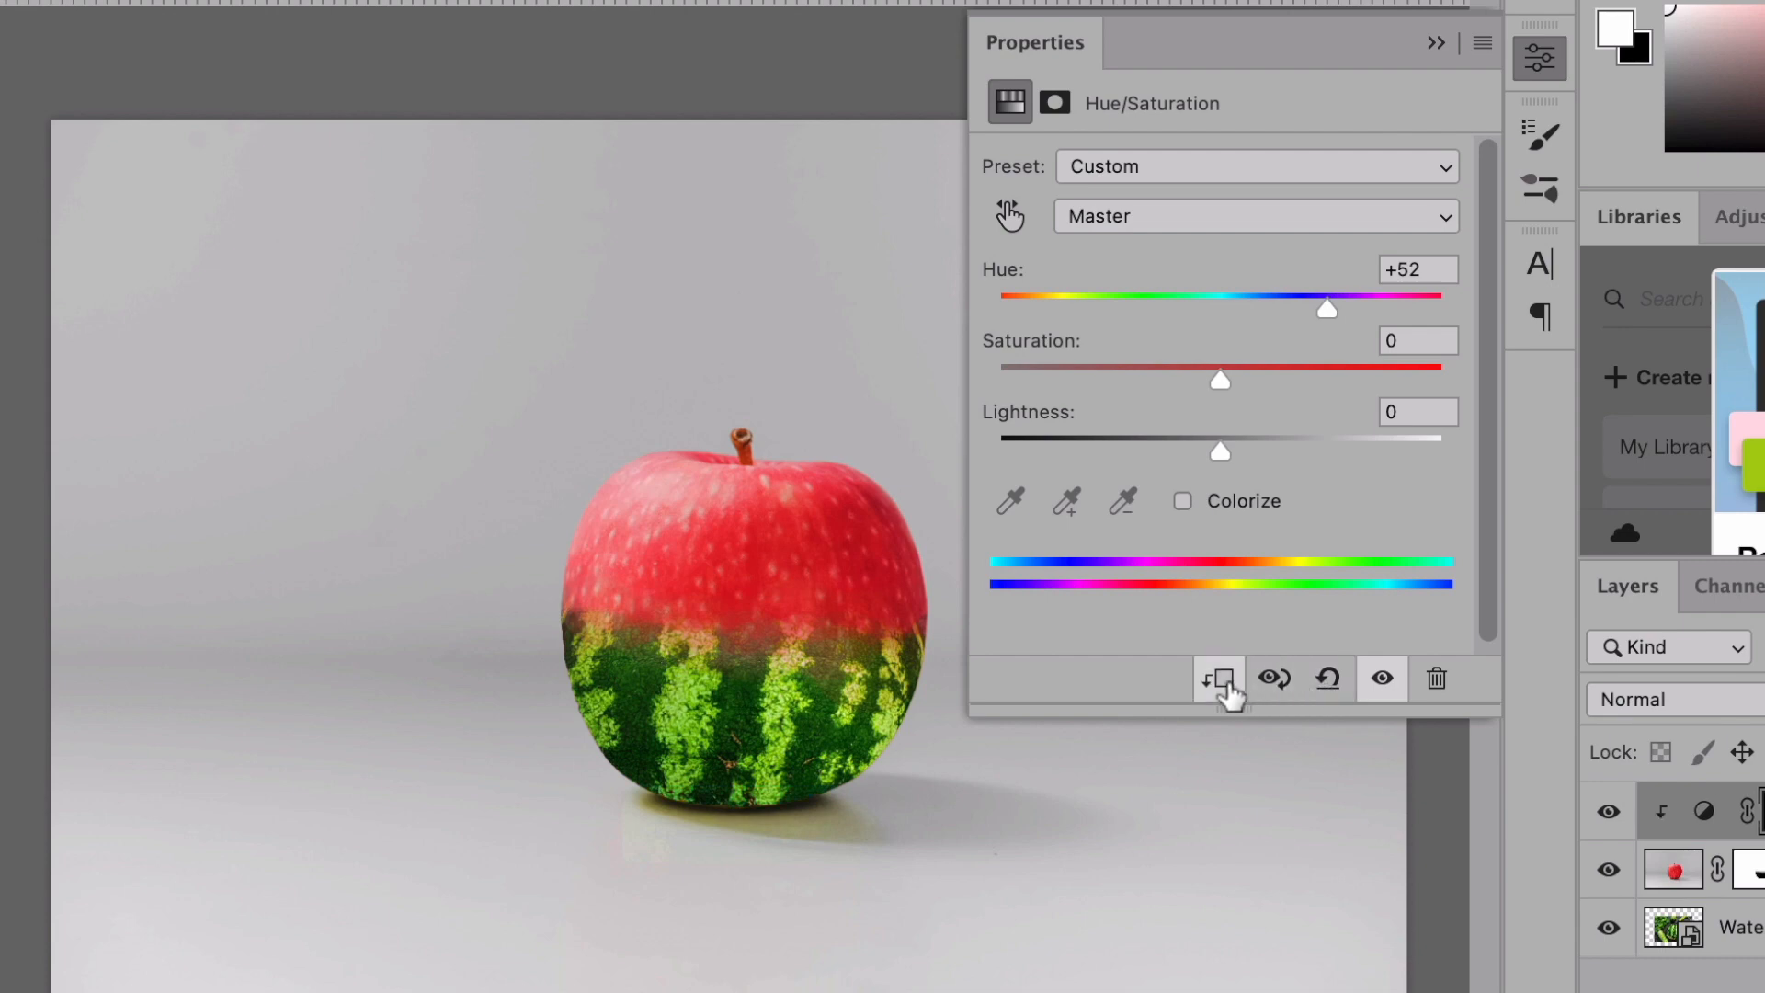
click(1437, 42)
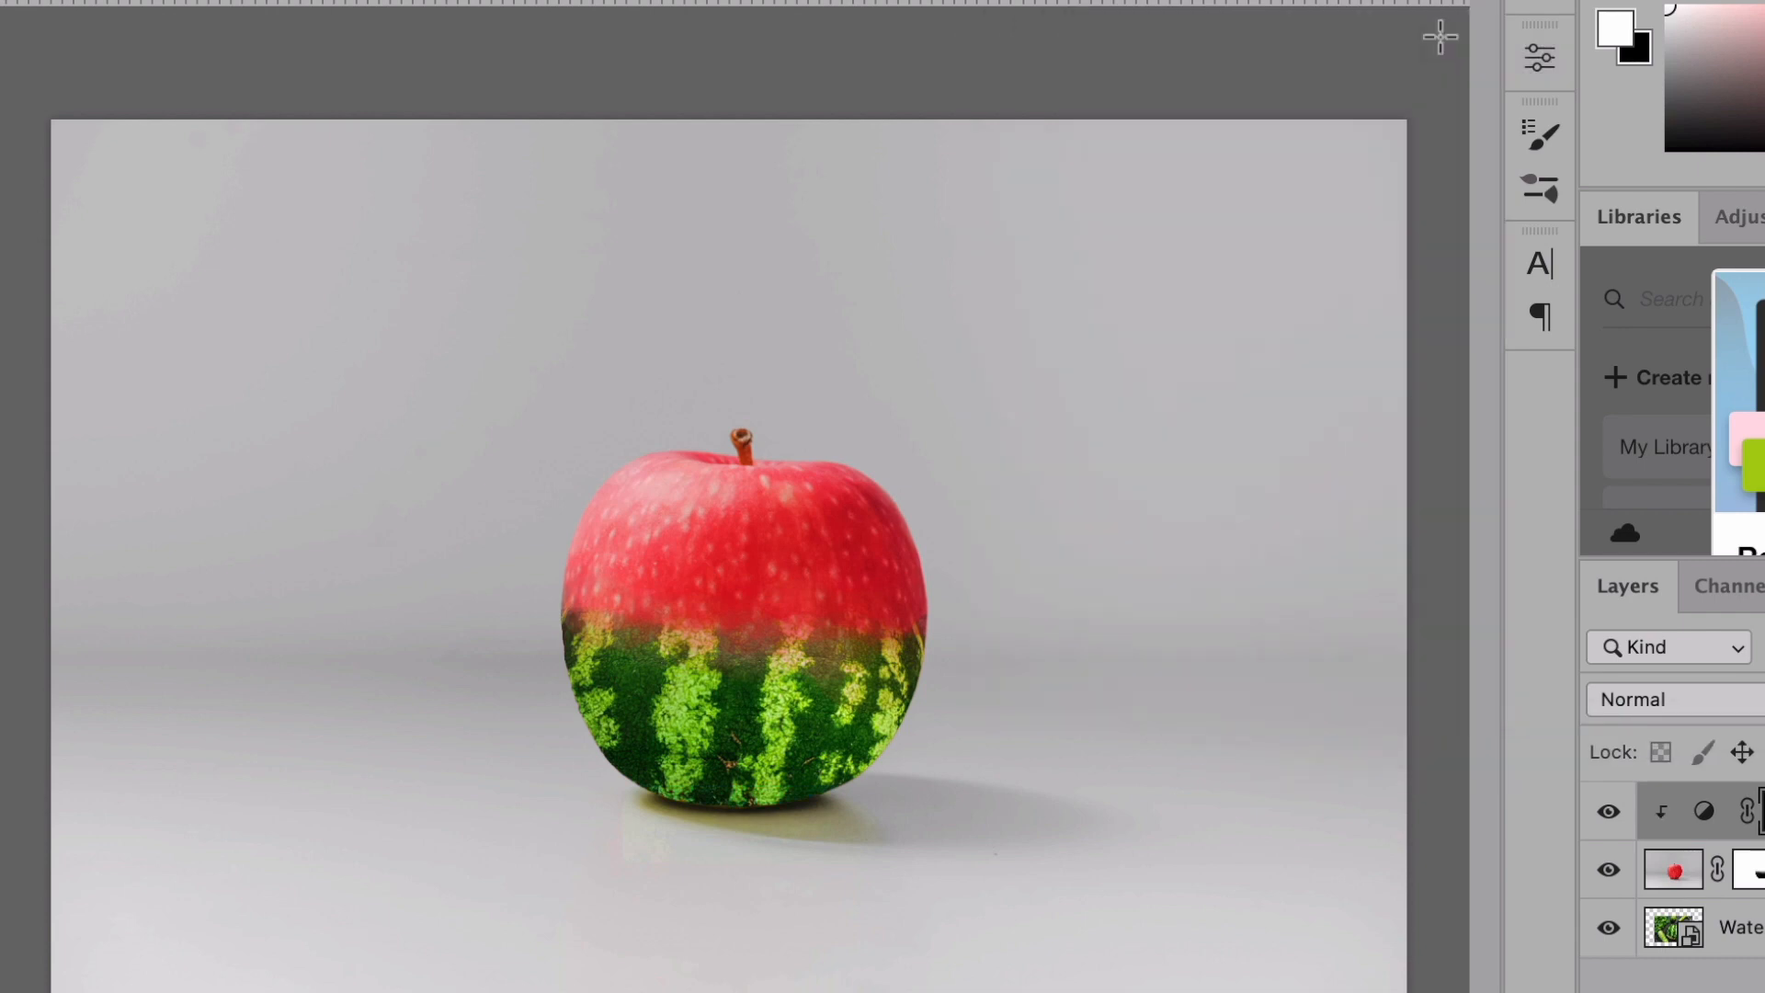
- Change the Hue/Saturation layer's blend mode to Hue and deselect all layers
key(super+plus)
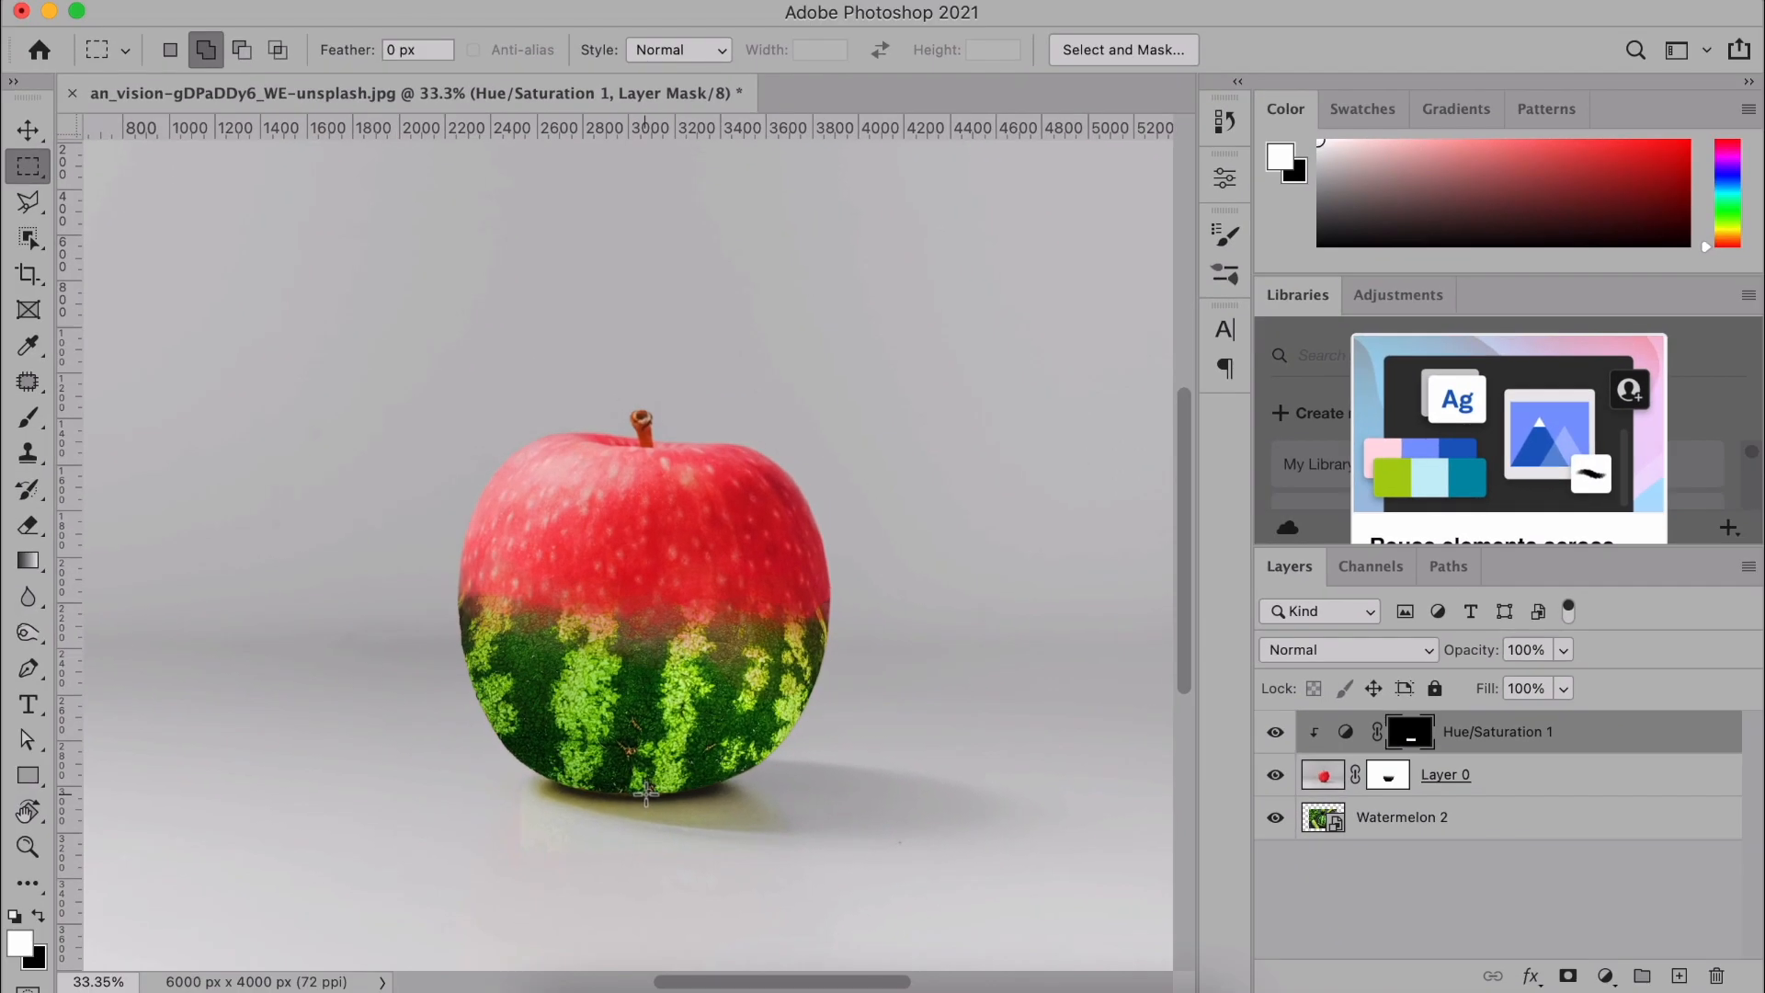
key(v)
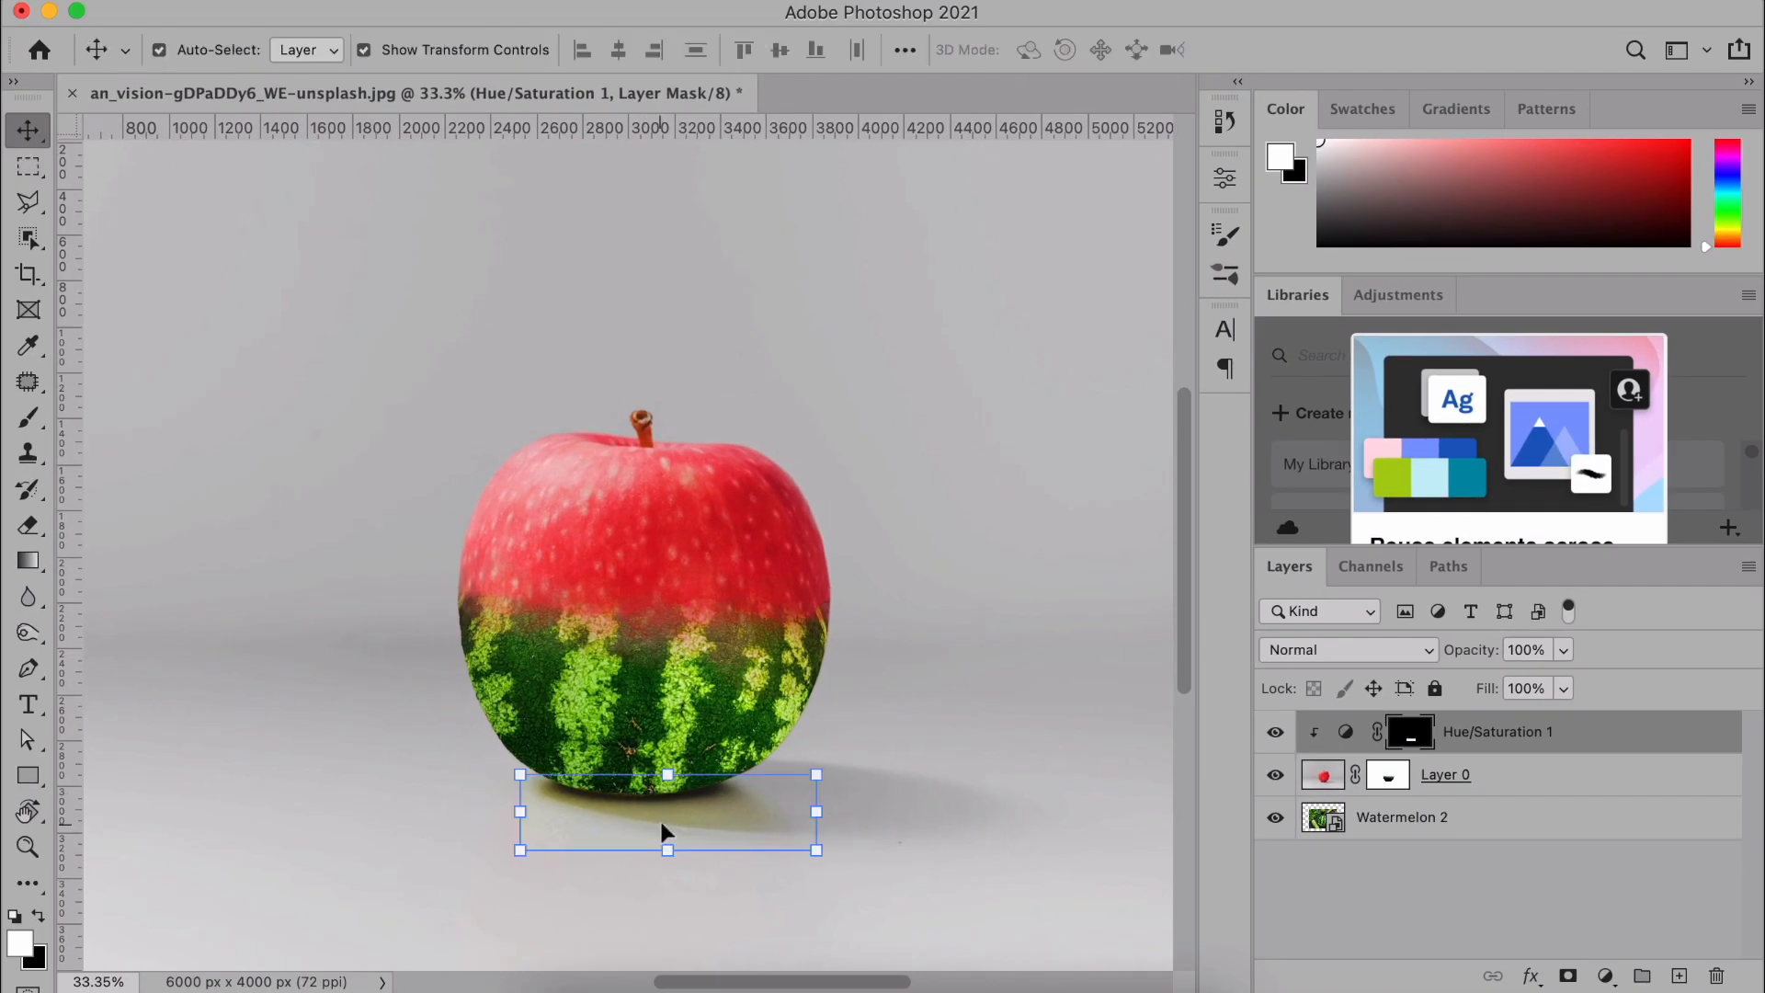
click(1427, 649)
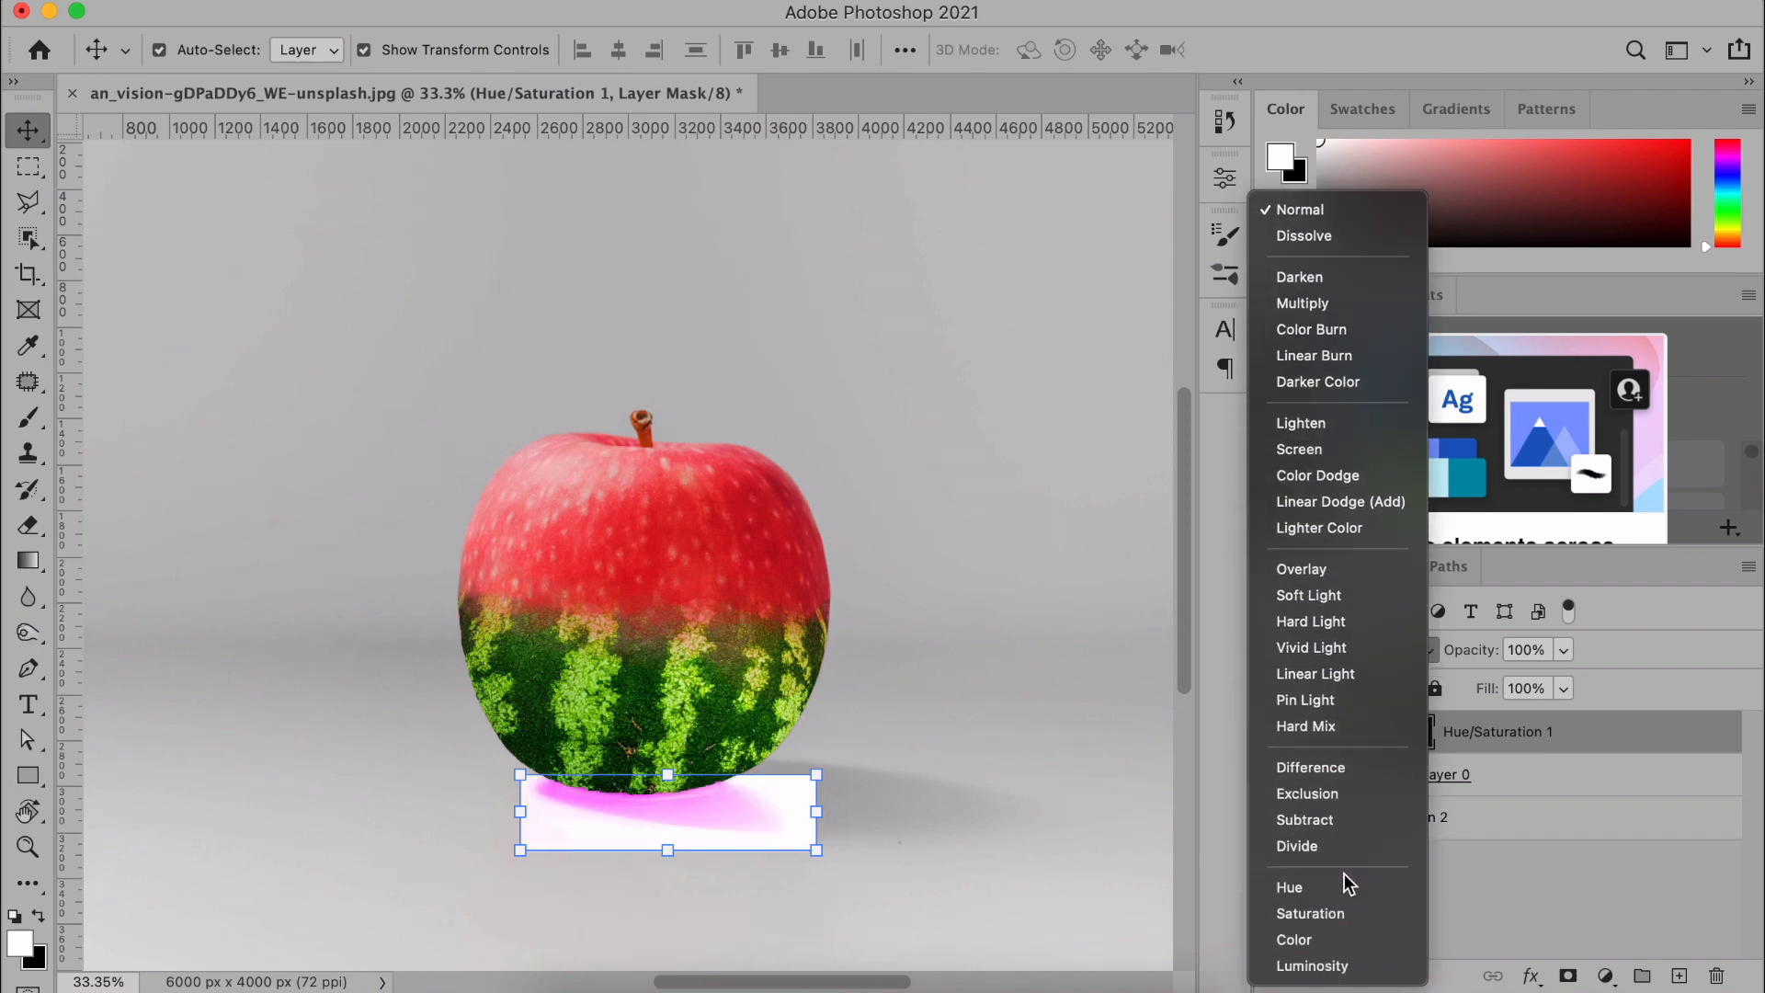
click(1342, 886)
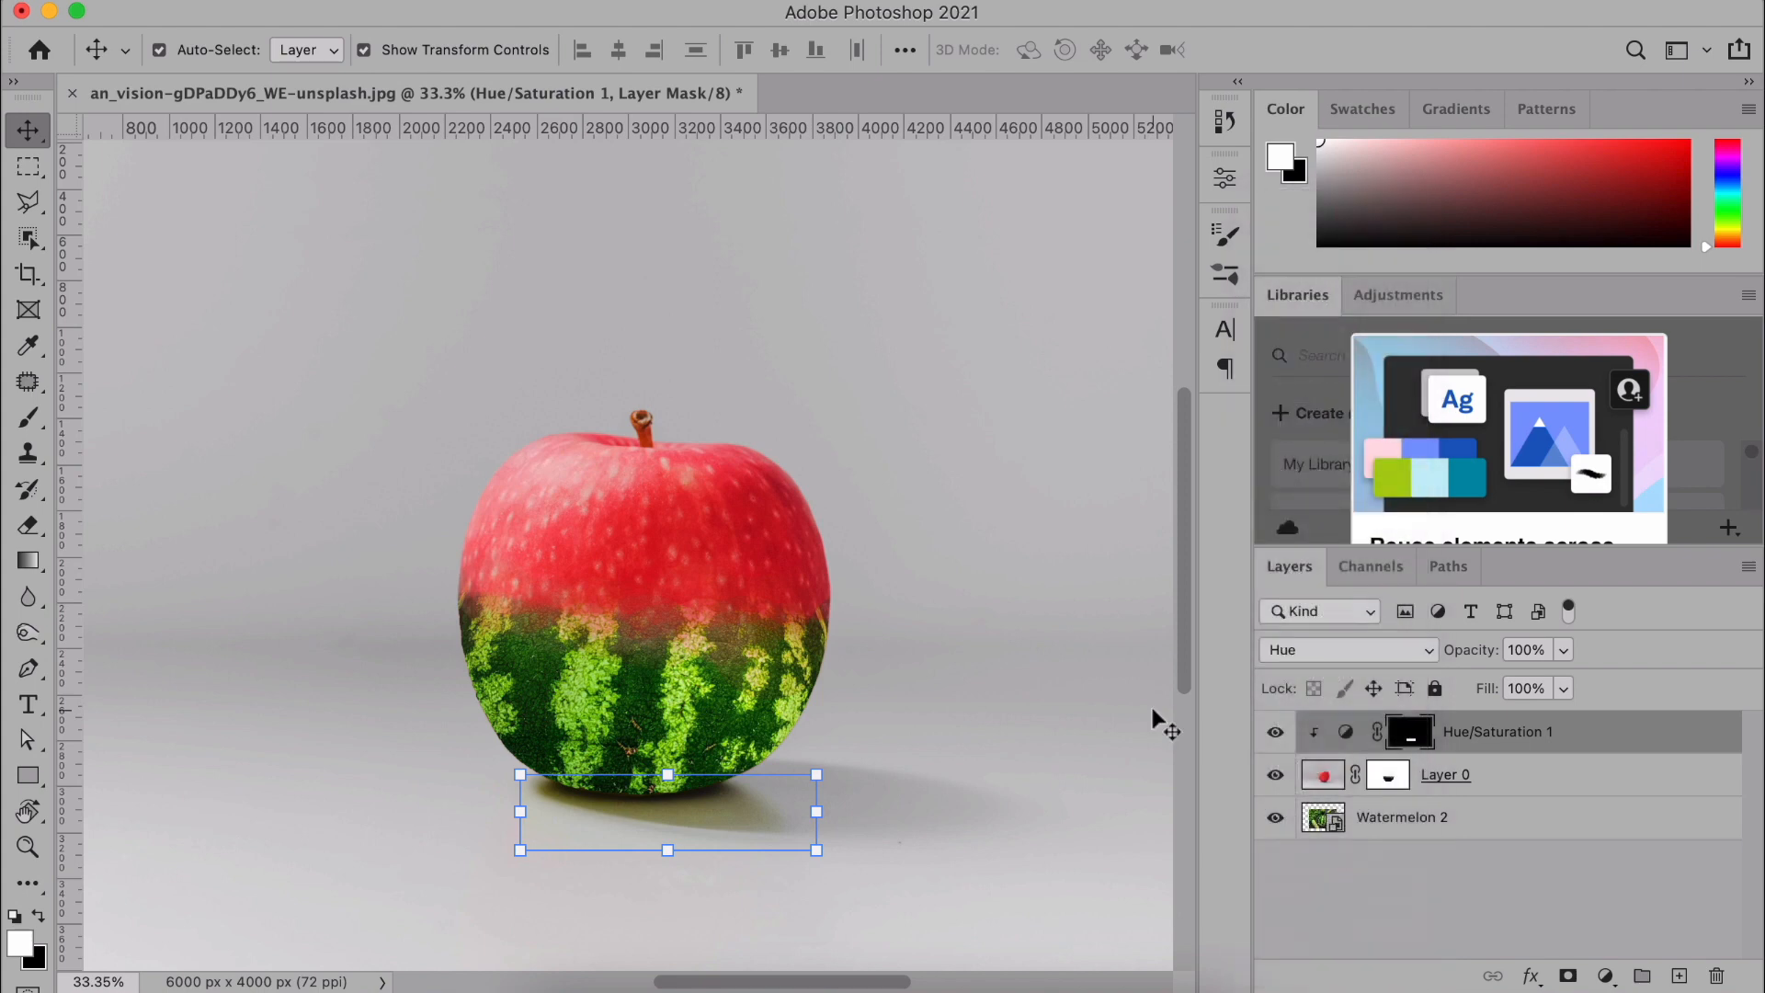
scroll(1154, 709, down, 5)
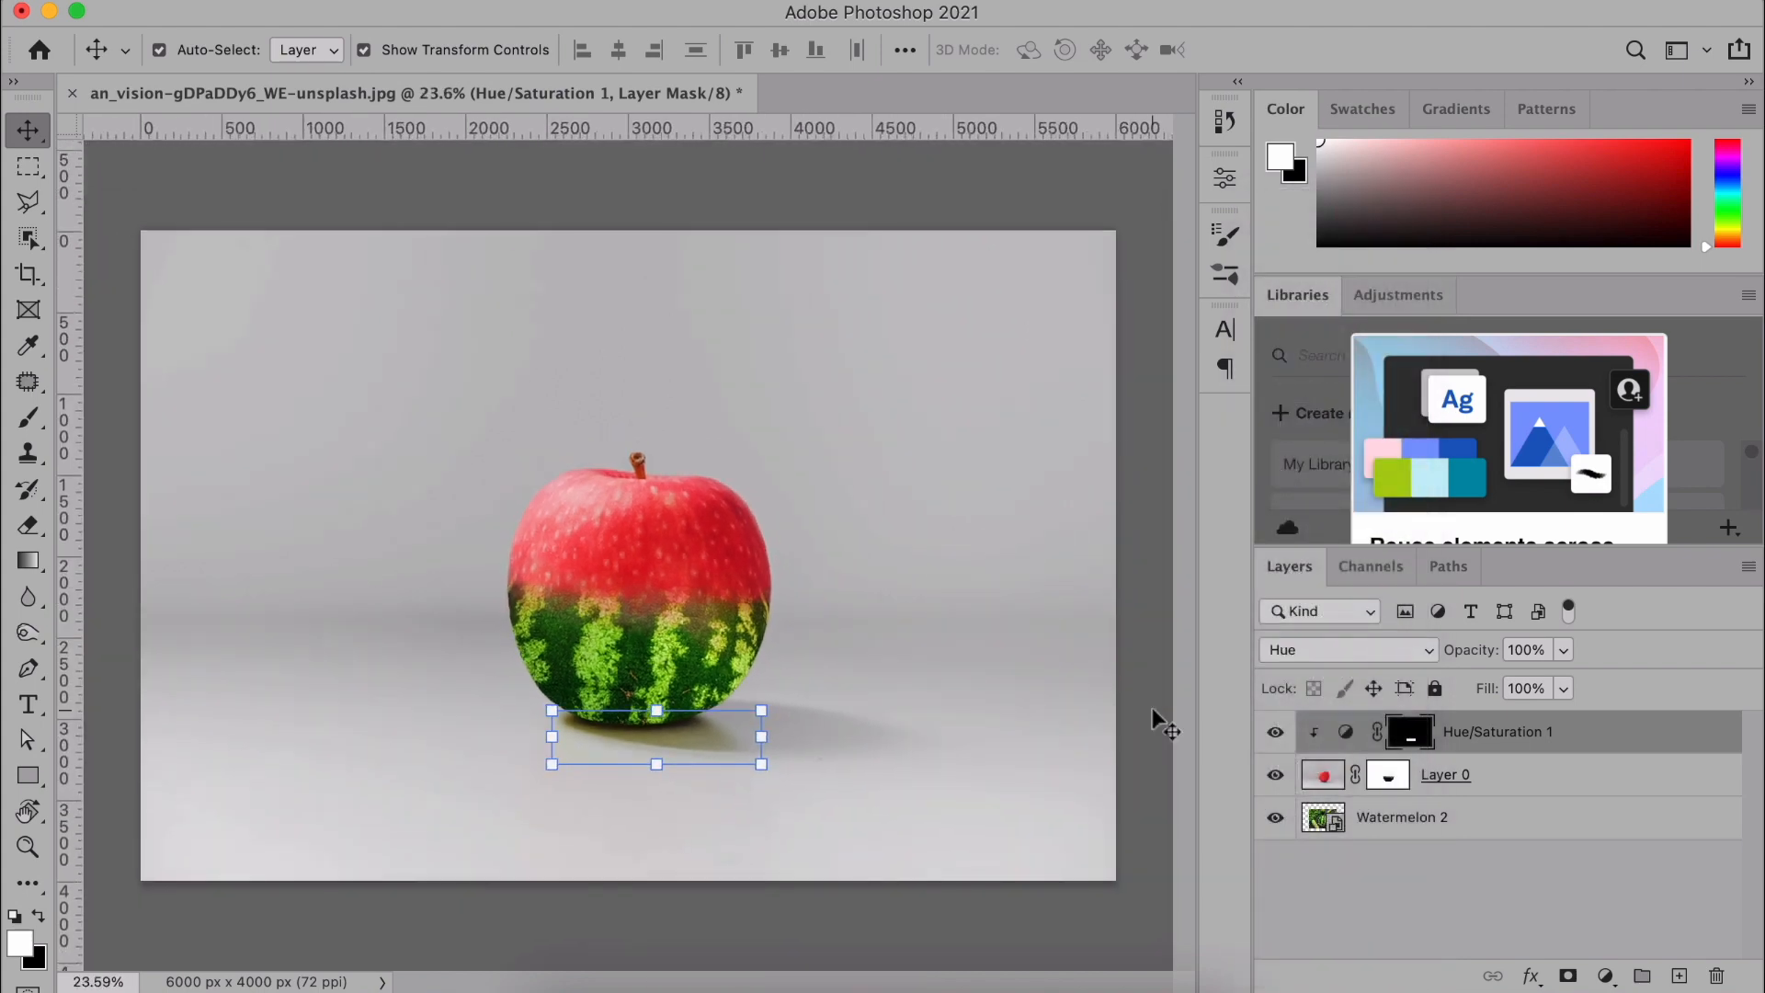
click(1151, 707)
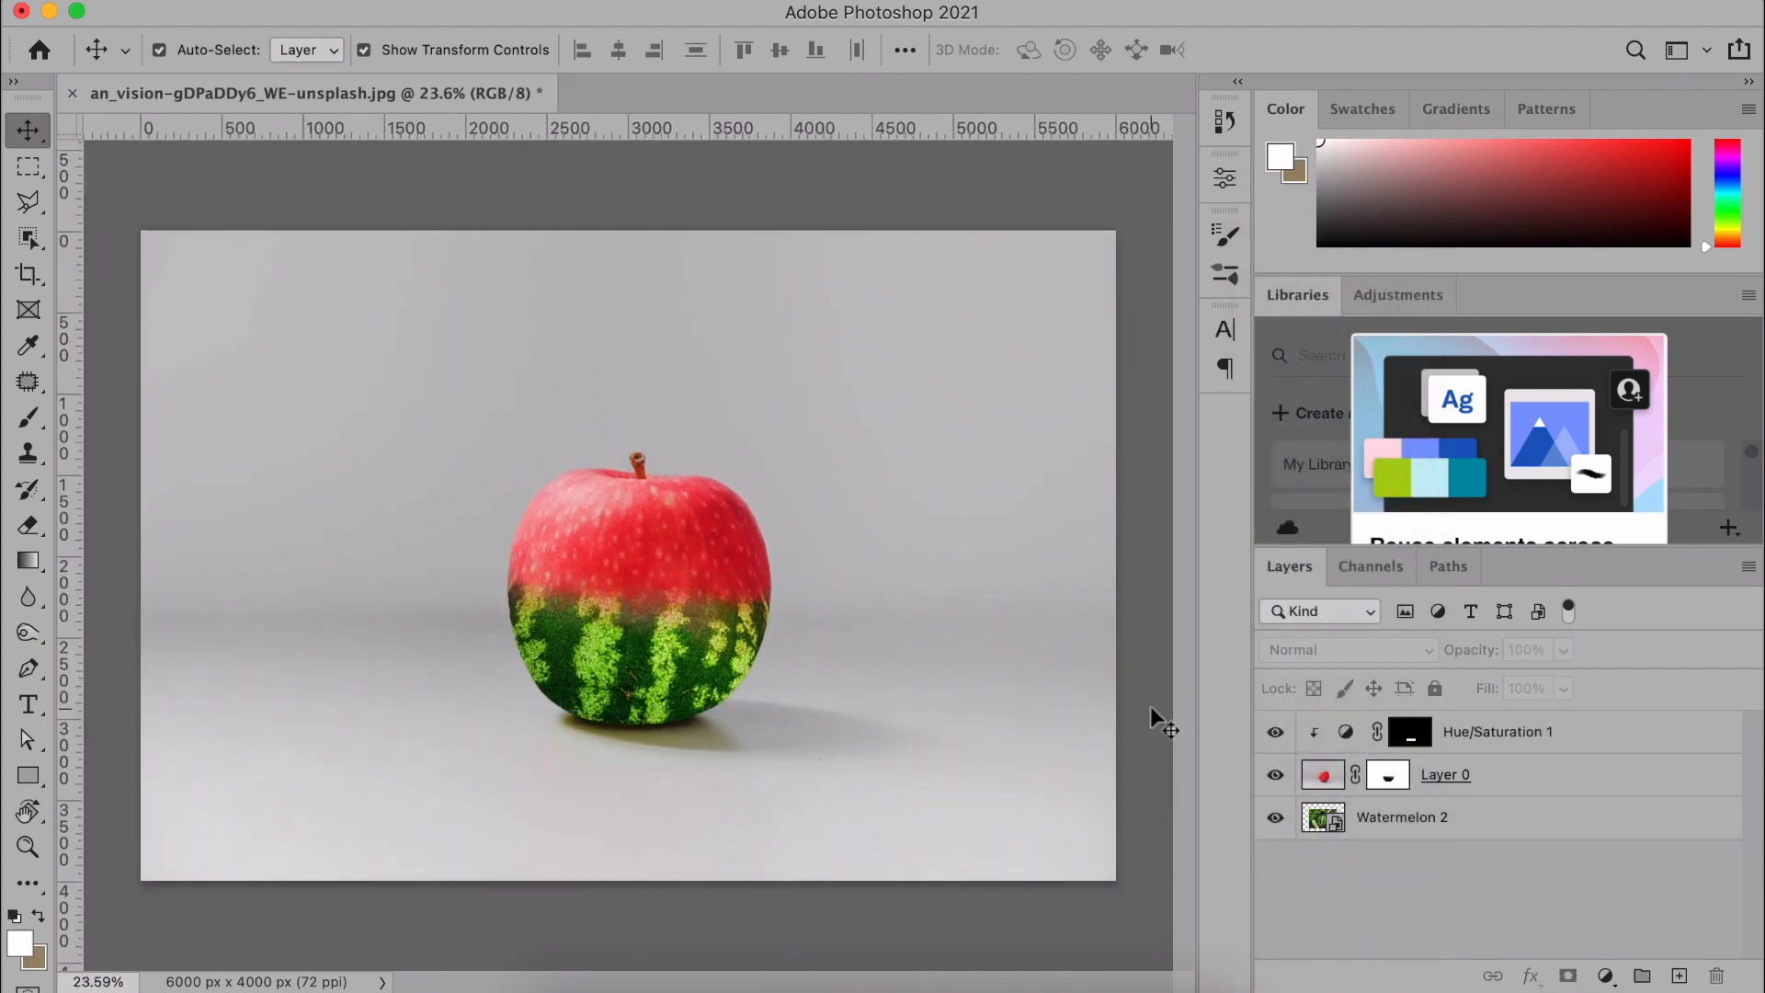